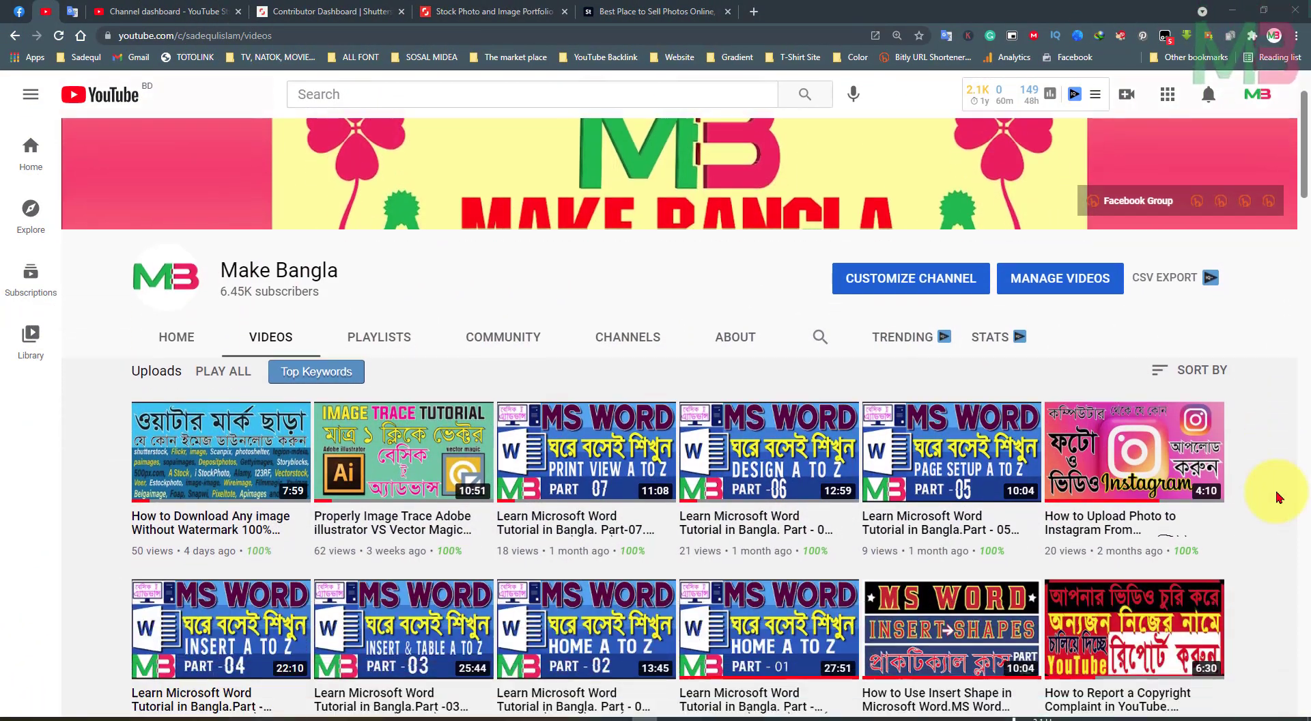
# - Scroll through the YouTube channel's Videos list, then switch to the Shutterstock Contributor Dashboard tab
pyautogui.scroll(-2, 1279, 497)
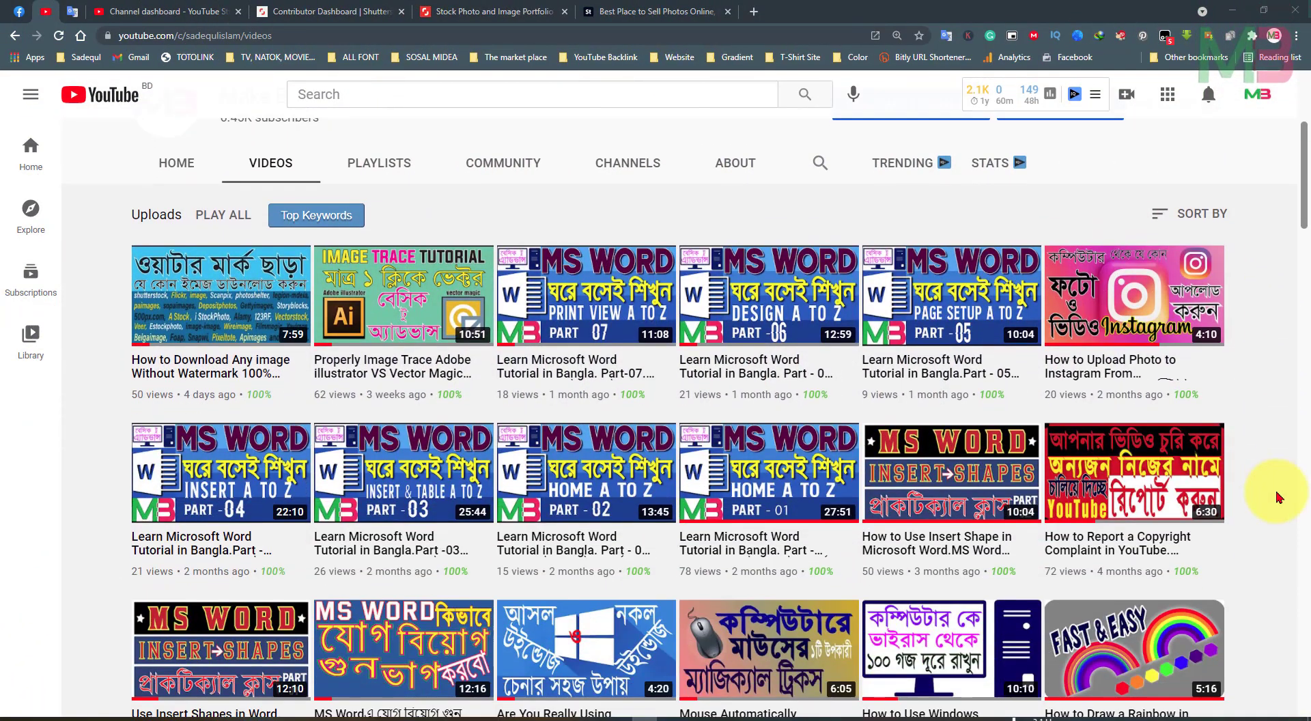
pyautogui.scroll(-3, 1279, 497)
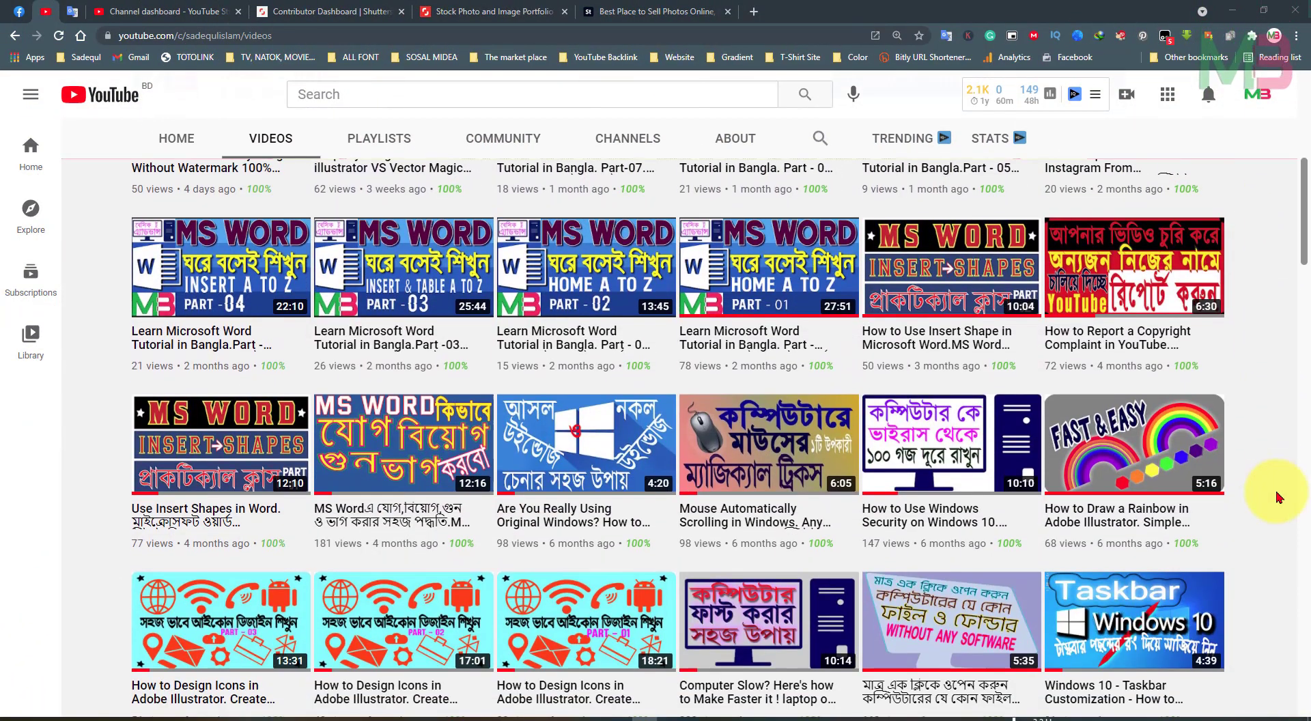
pyautogui.scroll(-3, 1279, 498)
pyautogui.scroll(-4, 1275, 547)
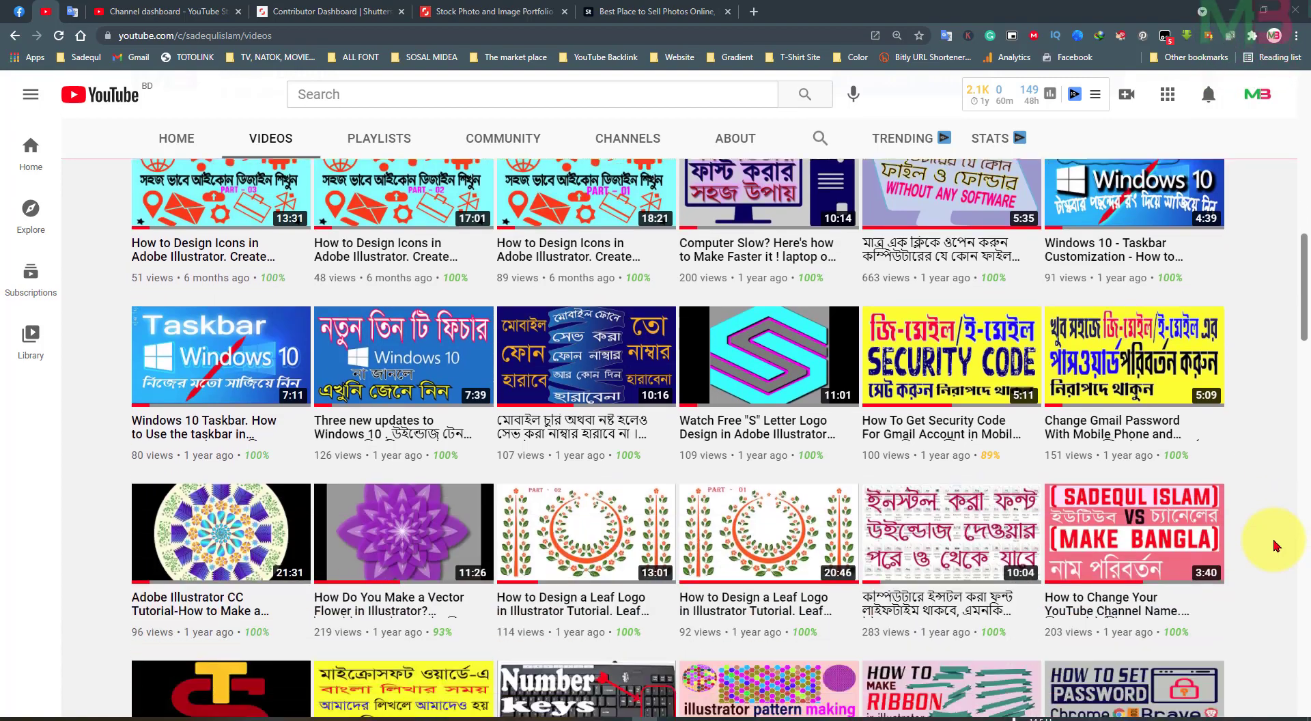
pyautogui.scroll(-4, 1276, 546)
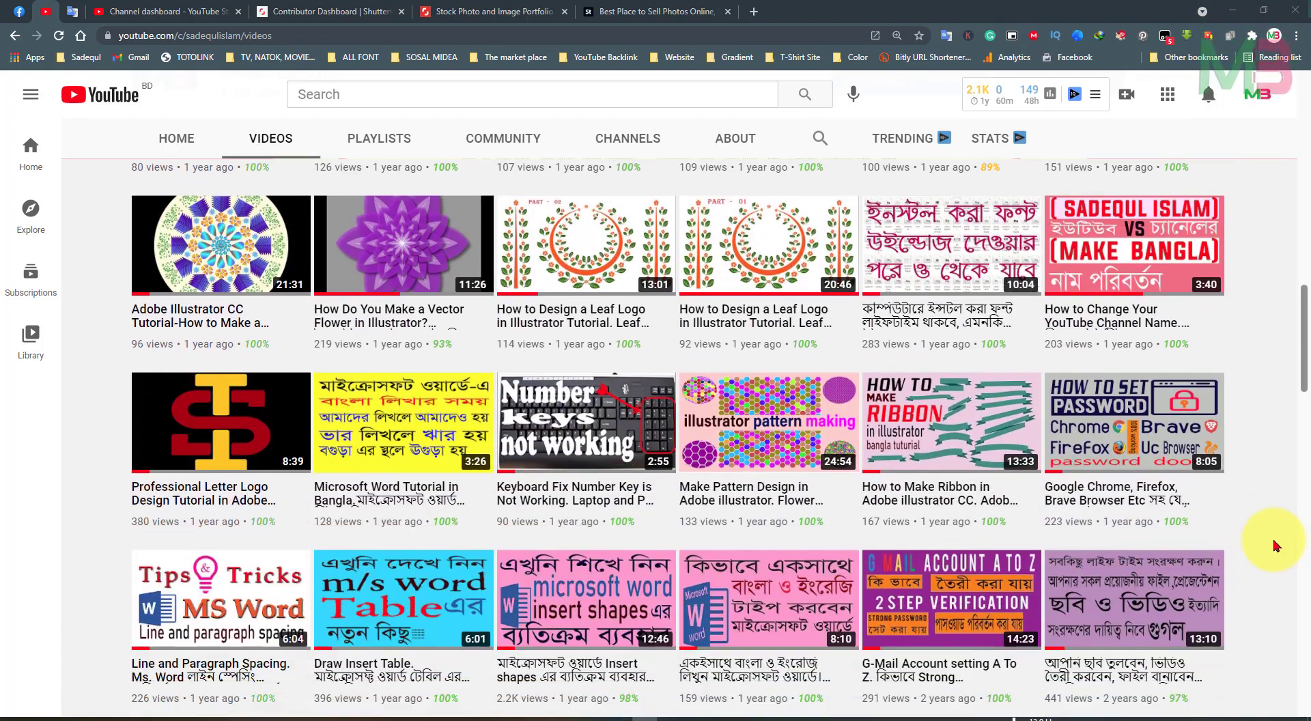
pyautogui.scroll(-3, 1275, 547)
pyautogui.scroll(-3, 1276, 547)
pyautogui.scroll(-4, 1275, 547)
pyautogui.scroll(-4, 1274, 545)
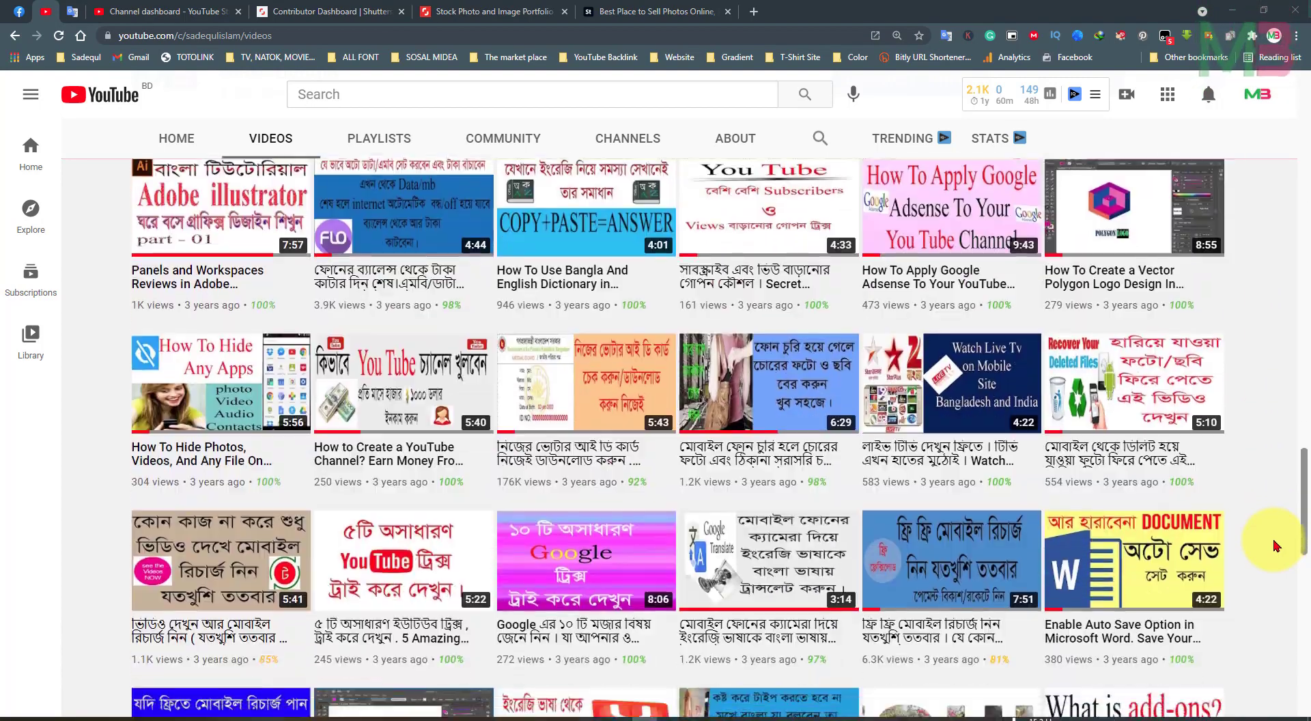
pyautogui.scroll(-3, 1274, 545)
pyautogui.click(357, 21)
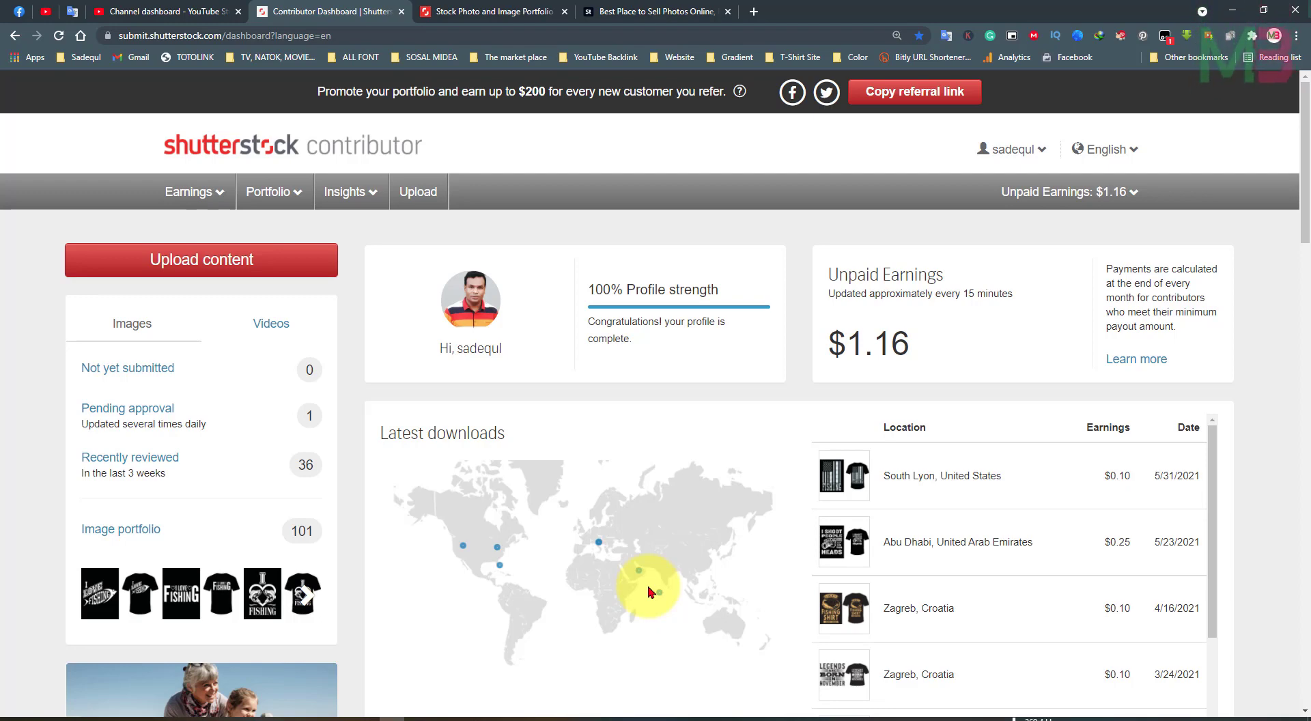
# - Scroll down to Lifetime earnings ($1.16, 7 downloads) on the dashboard, then back to the top
pyautogui.scroll(-3, 650, 591)
pyautogui.scroll(-2, 649, 591)
pyautogui.scroll(-3, 650, 592)
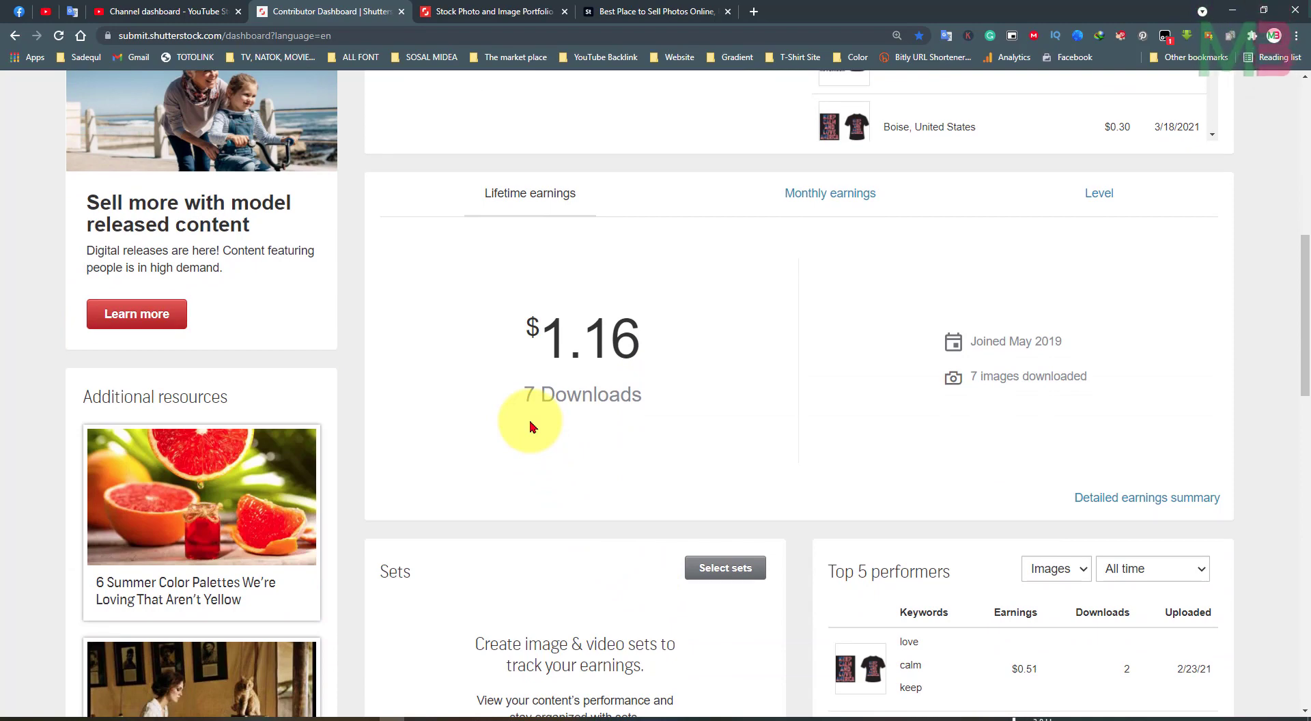
pyautogui.scroll(1, 623, 419)
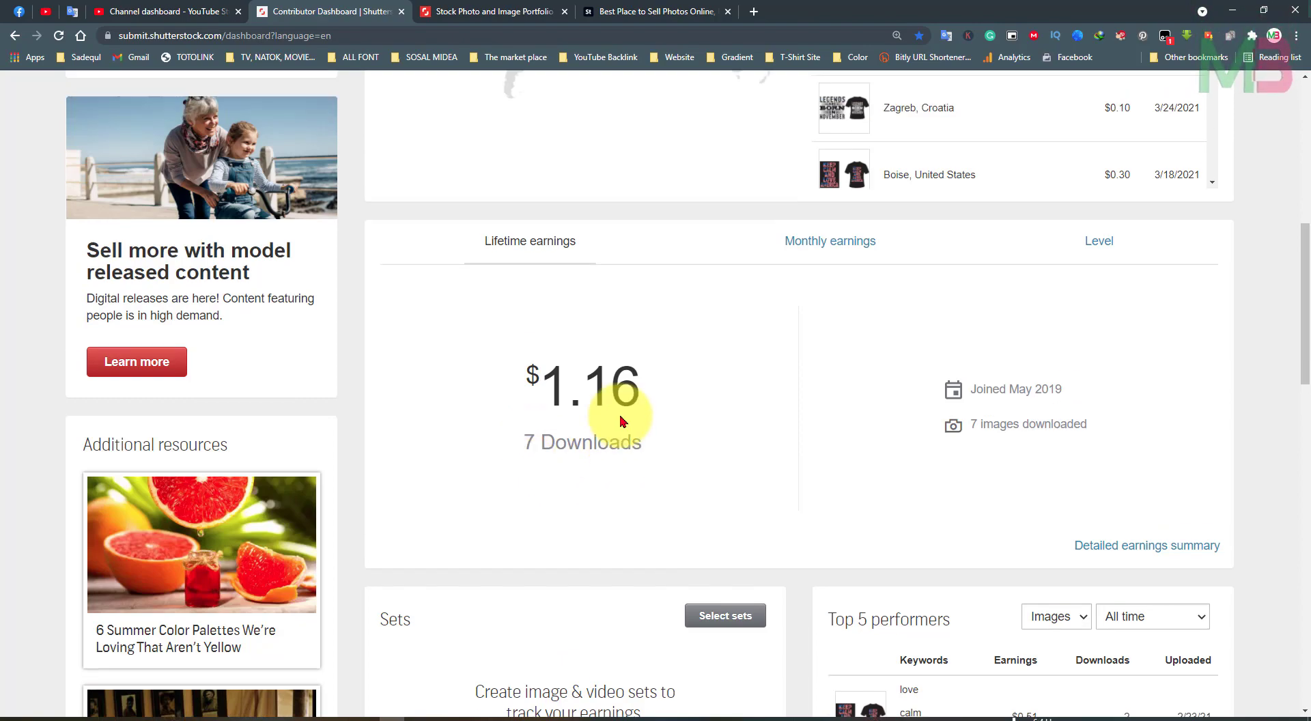
pyautogui.scroll(5, 623, 420)
pyautogui.scroll(3, 622, 421)
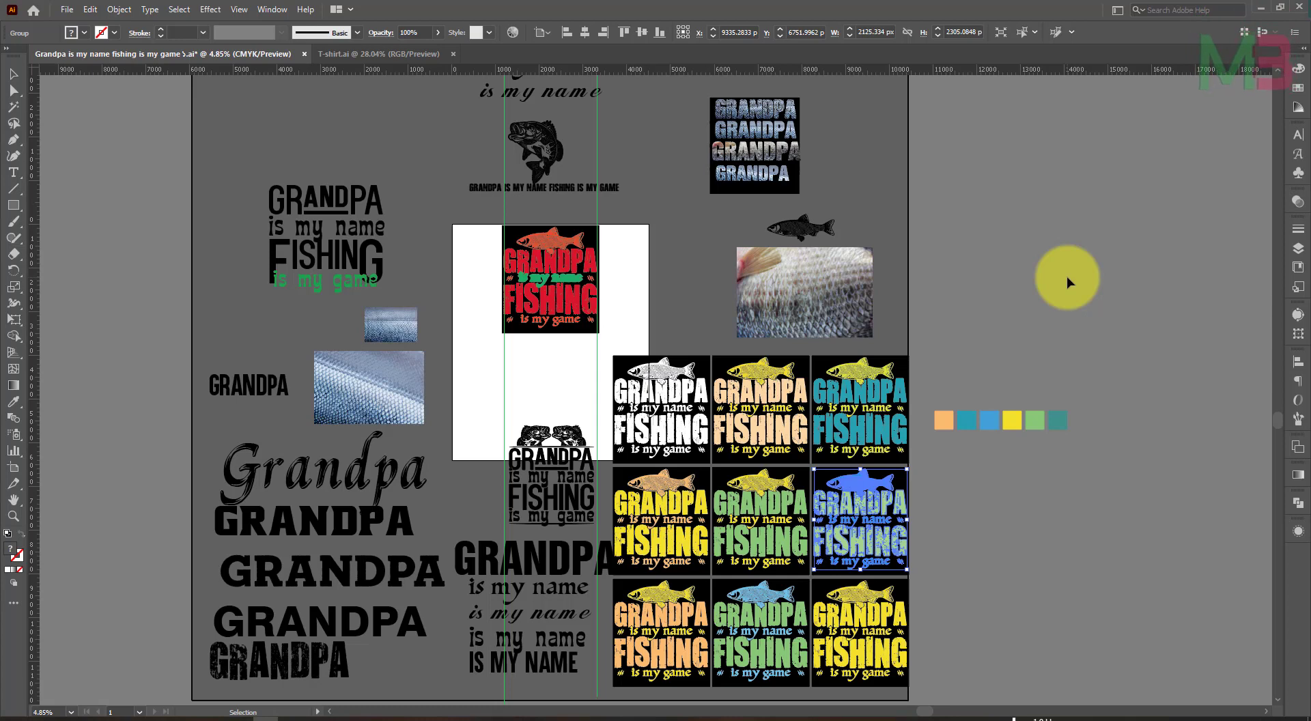
# - Select the middle-right blue fishing design in the grid, then bring T-shirt.ai forward with nothing selected
pyautogui.click(1006, 461)
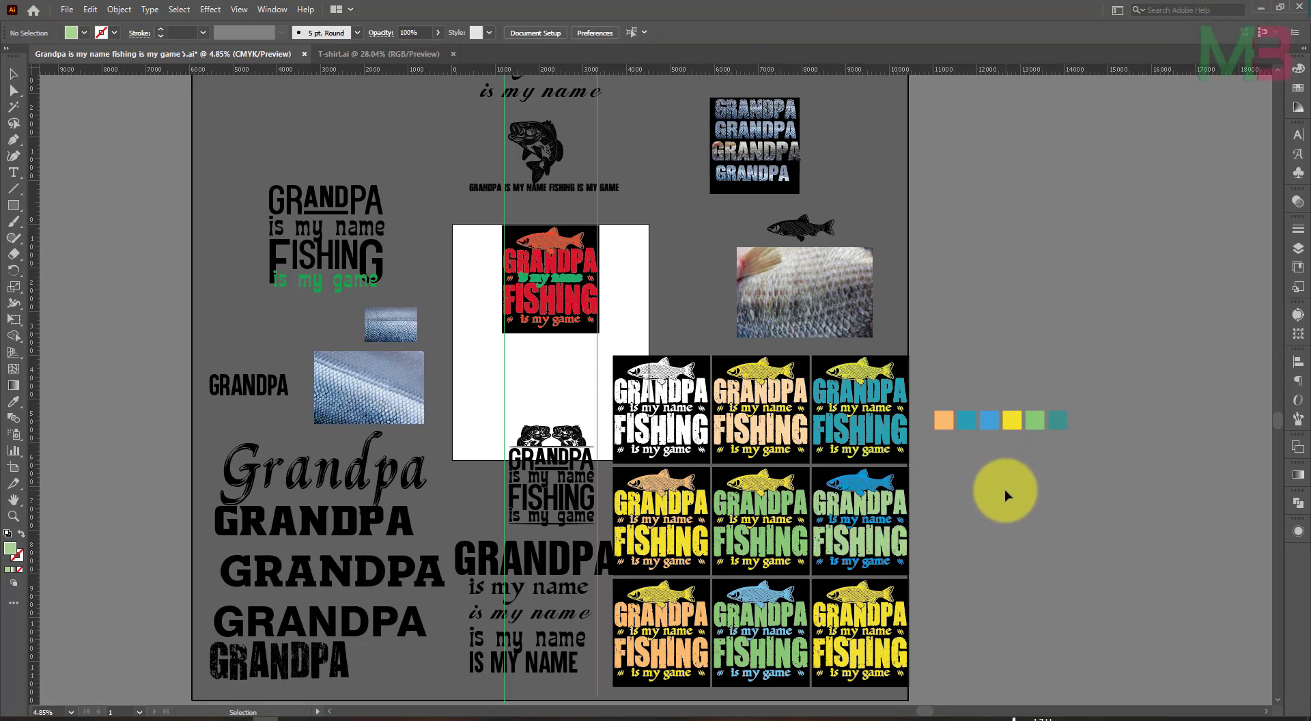
pyautogui.click(863, 440)
pyautogui.click(1154, 485)
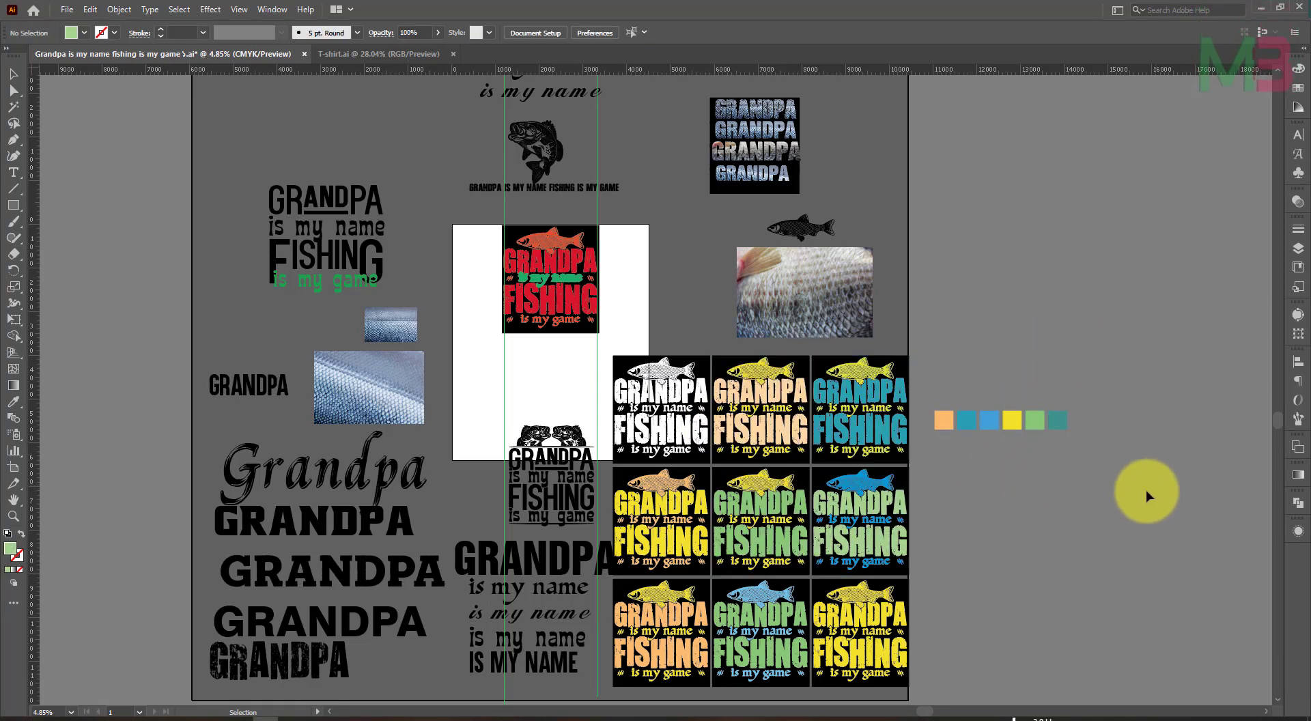
pyautogui.click(885, 509)
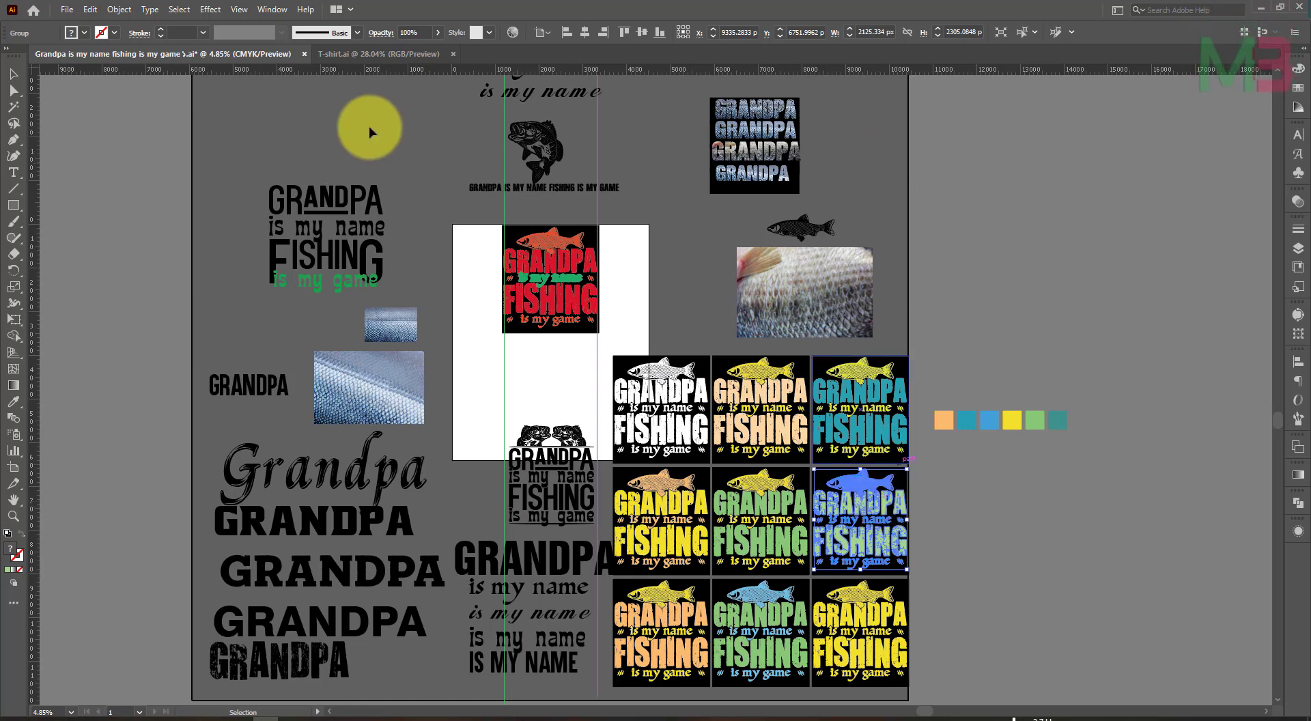
pyautogui.click(350, 53)
pyautogui.click(1154, 410)
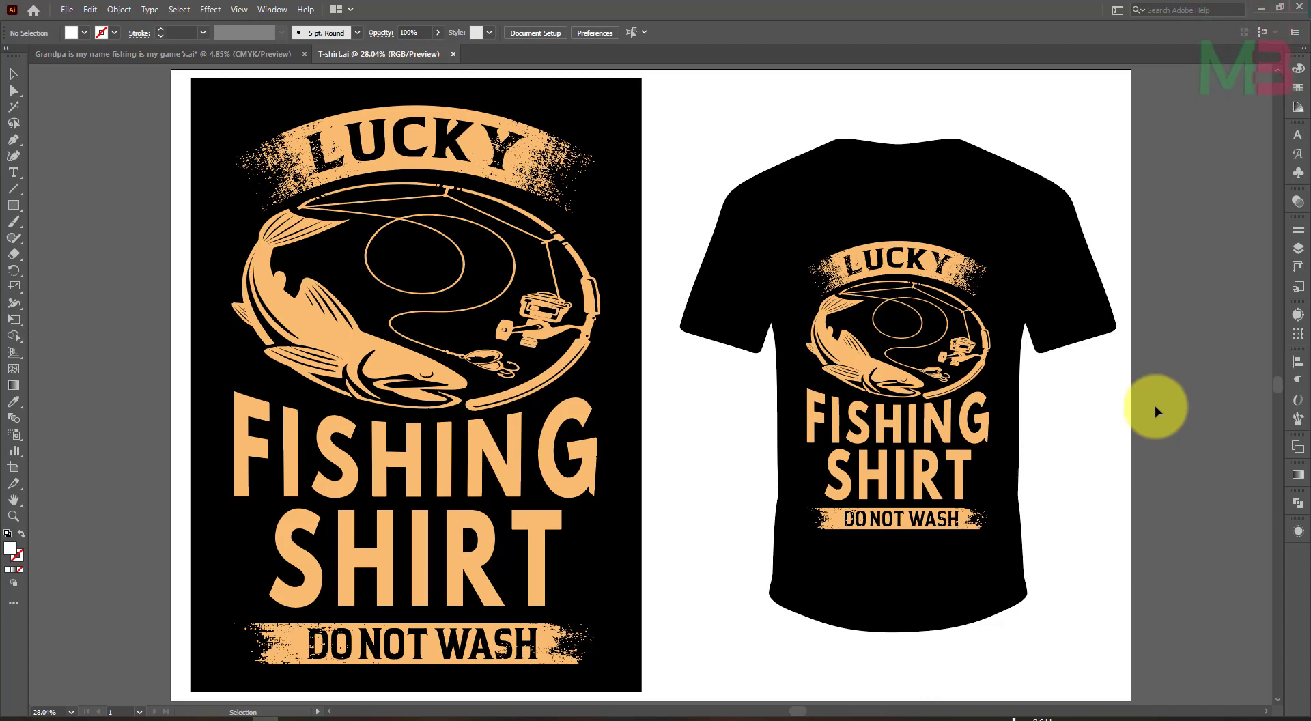
# - Create a new blank 3800 × 2500 px CMYK document, Untitled-2
pyautogui.click(67, 14)
pyautogui.click(87, 22)
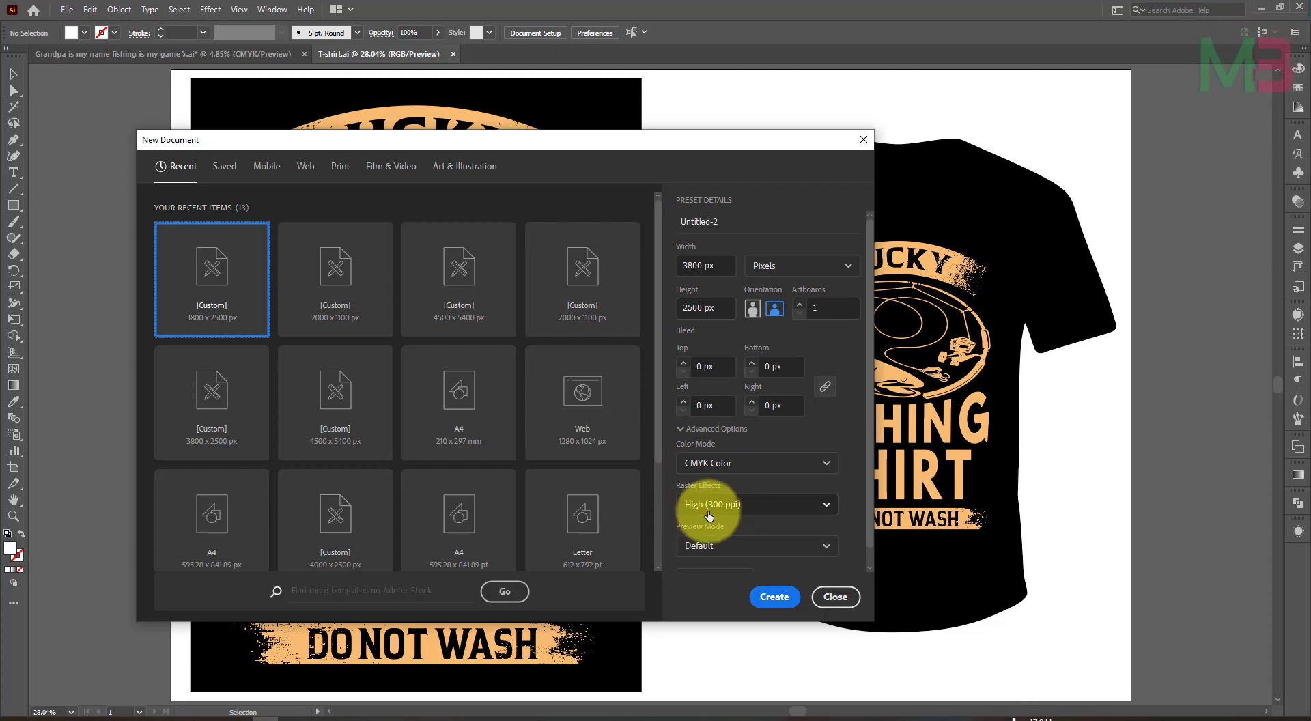
pyautogui.click(774, 596)
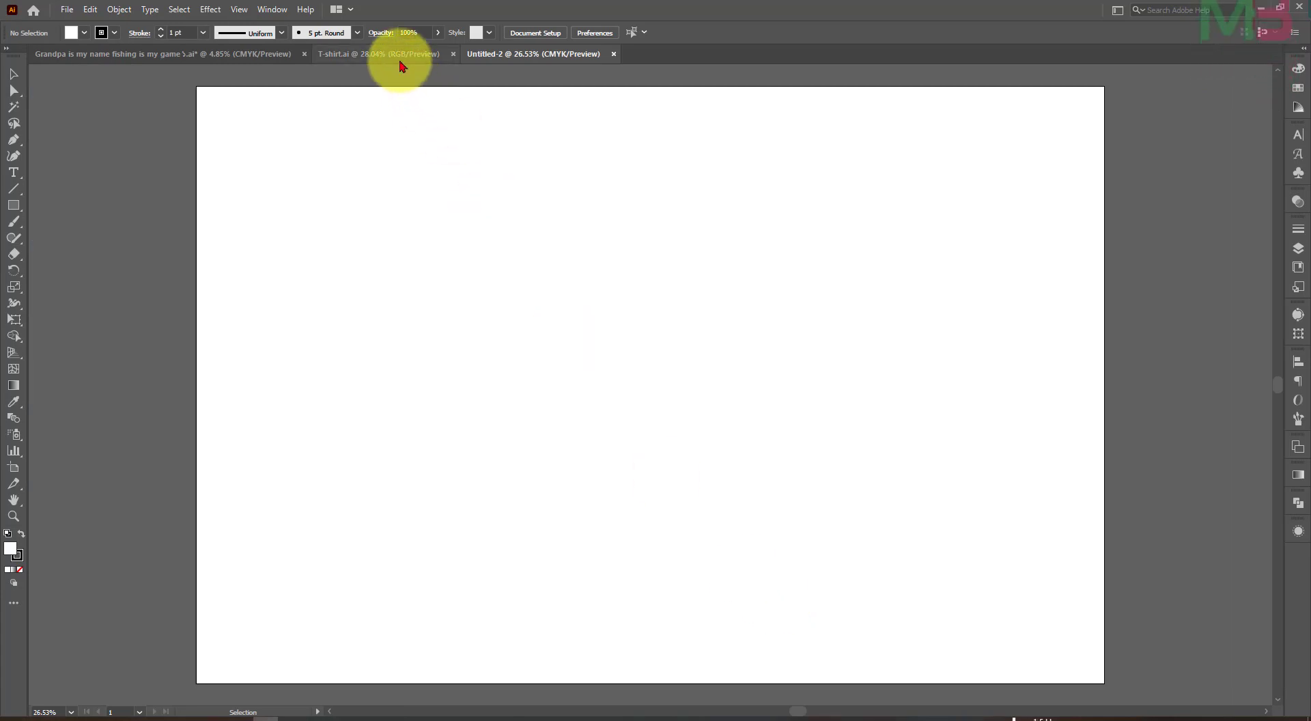
# - Copy the shirt artwork from T-shirt.ai into Untitled-2 and centre it on the artboard
pyautogui.click(394, 54)
pyautogui.moveTo(362, 252)
pyautogui.mouseDown()
pyautogui.moveTo(457, 37)
pyautogui.moveTo(620, 338)
pyautogui.mouseUp()
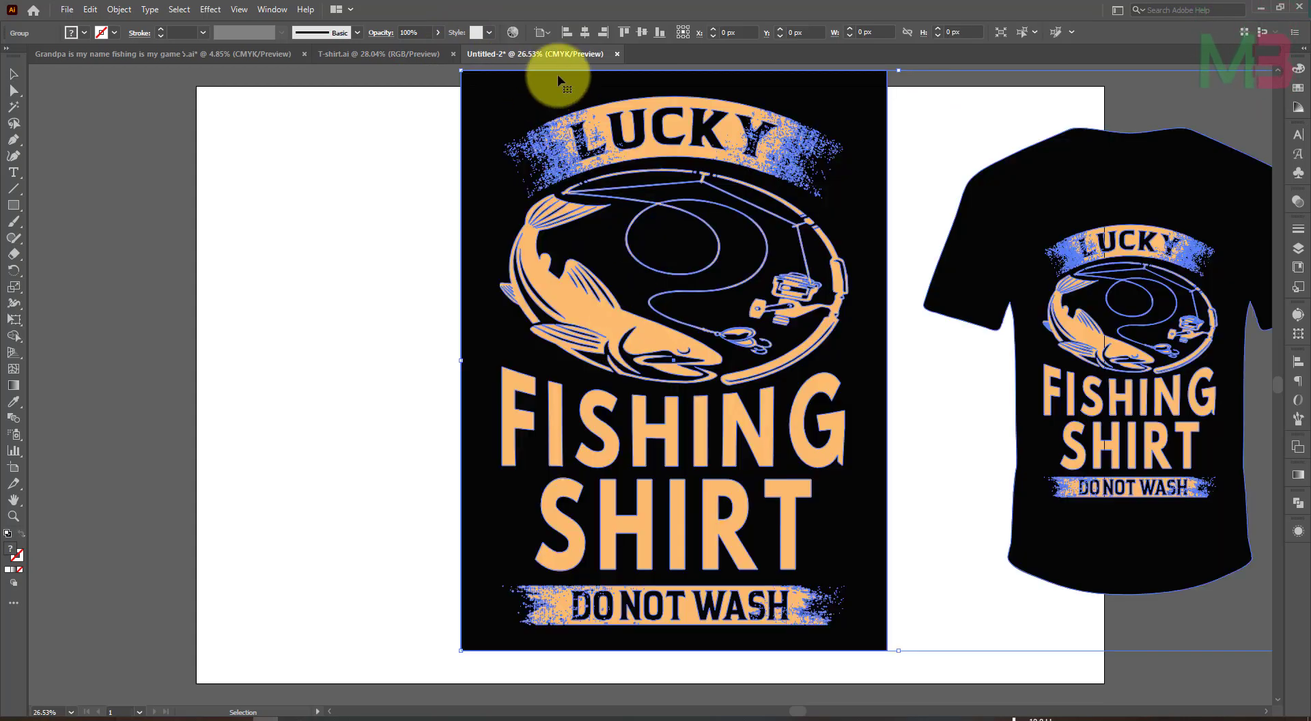
pyautogui.click(585, 34)
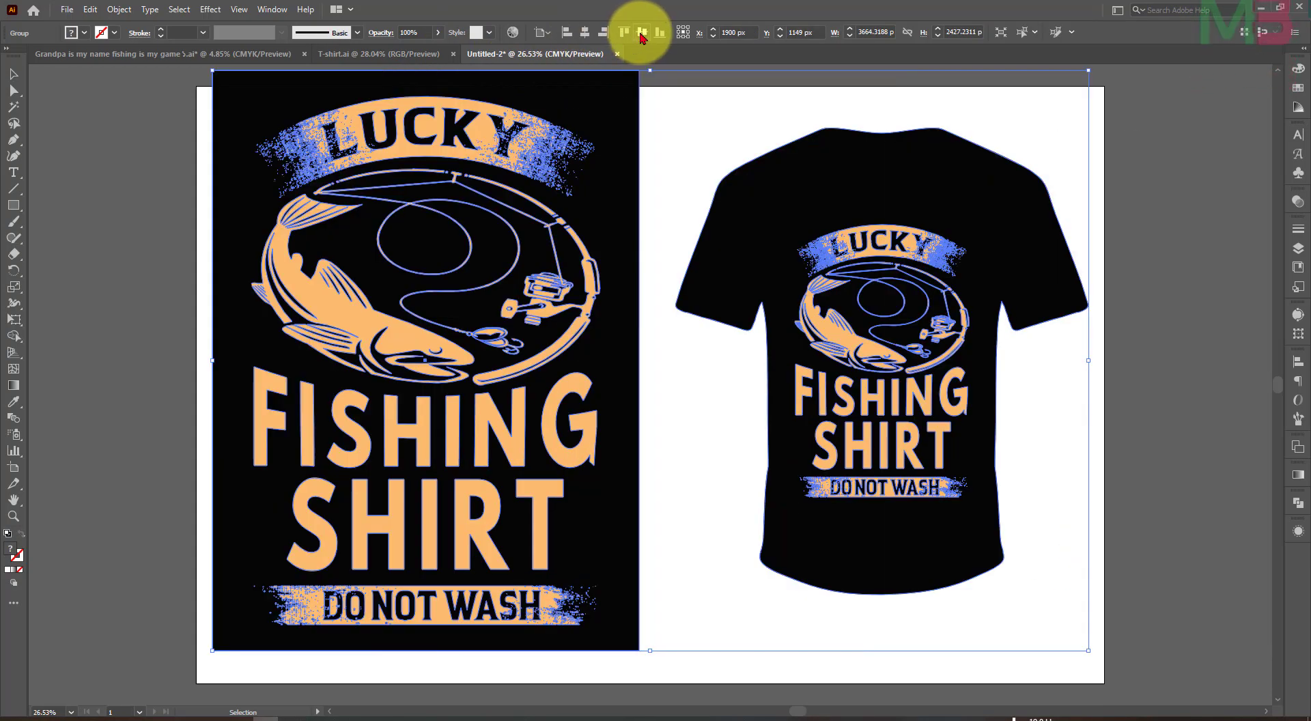
pyautogui.click(641, 33)
# - Ungroup the artwork and delete the orange fishing design from both the black panel and the T-shirt
pyautogui.rightClick(536, 147)
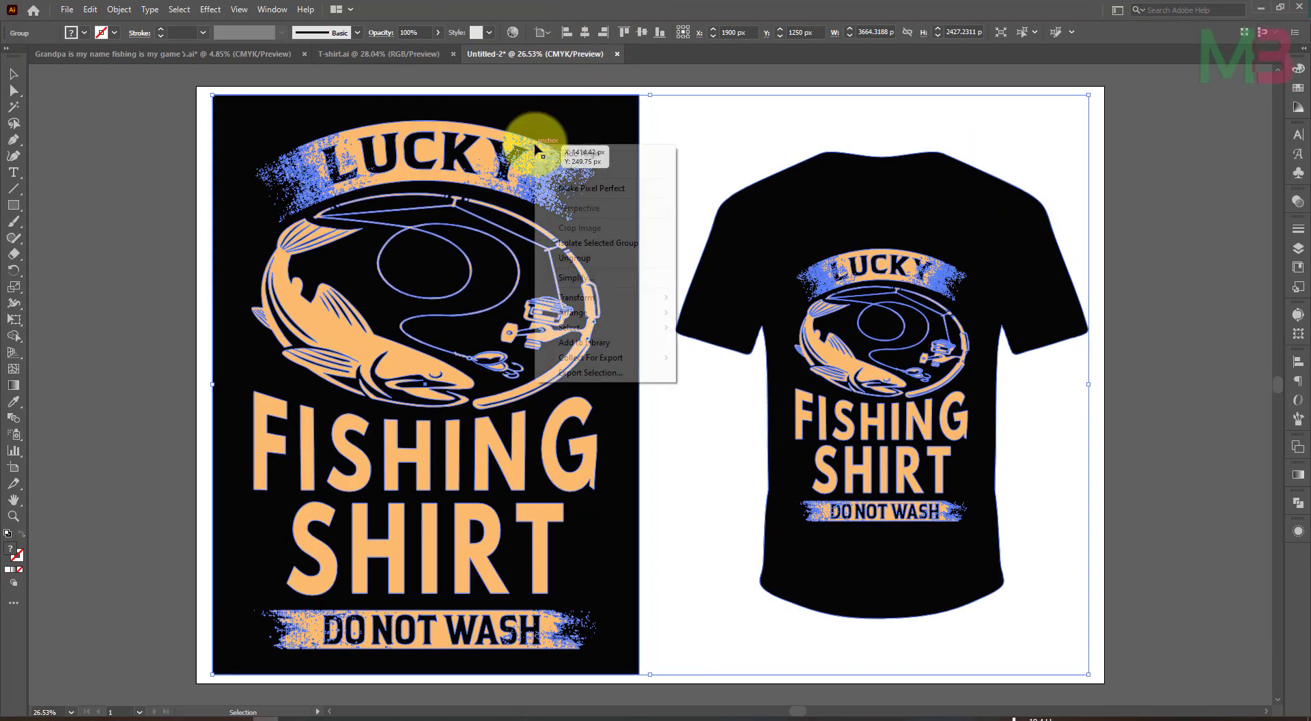
pyautogui.click(581, 258)
pyautogui.click(138, 313)
pyautogui.click(360, 342)
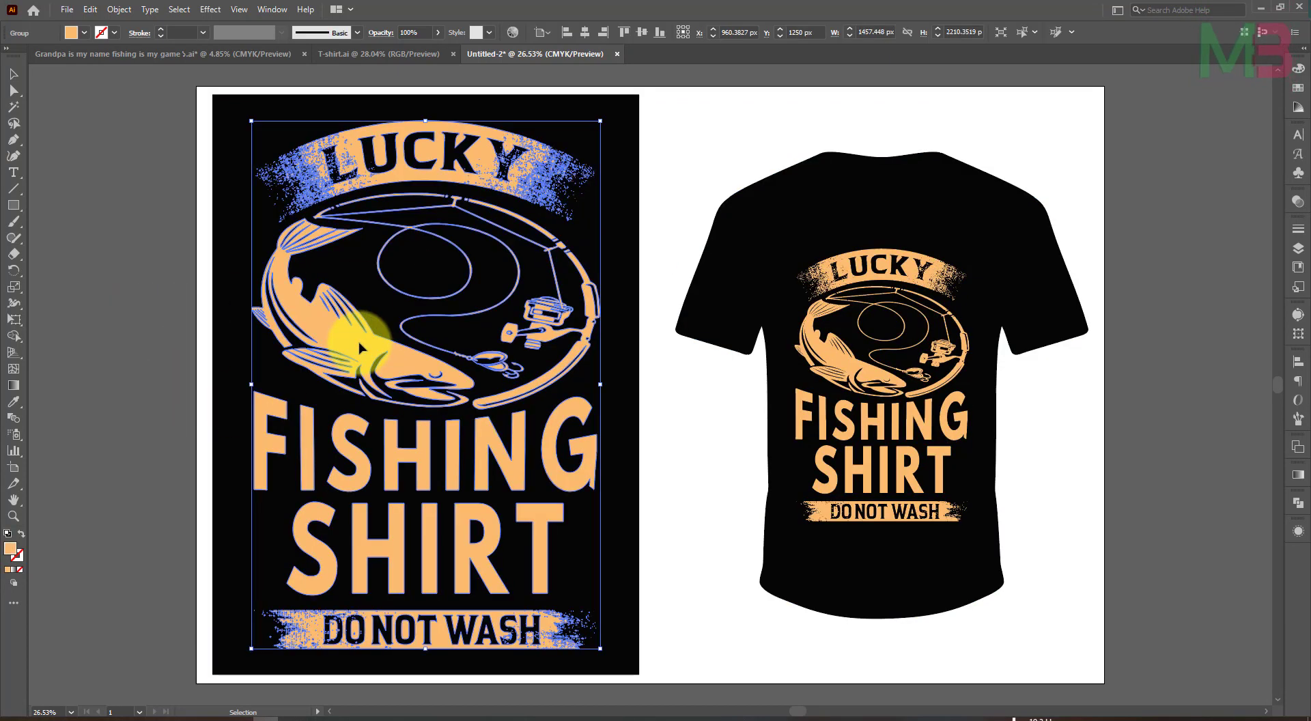
pyautogui.press('Delete')
pyautogui.click(816, 374)
pyautogui.press('Delete')
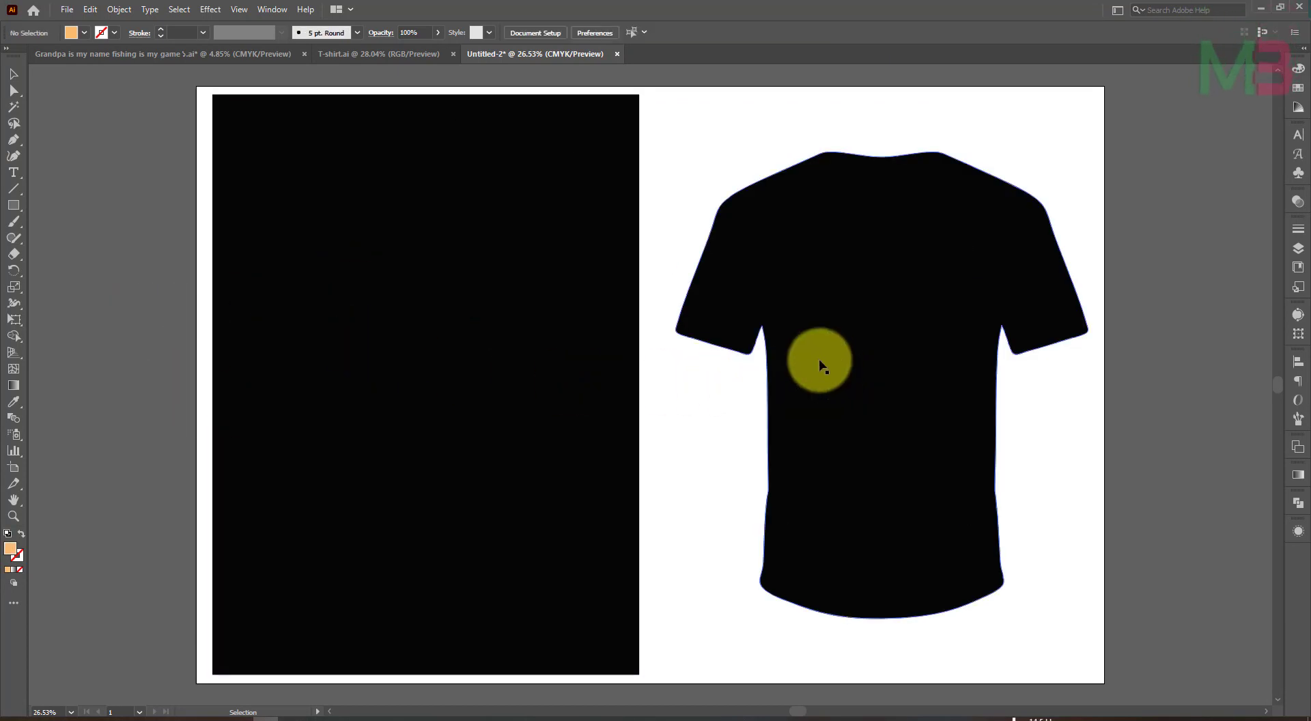
pyautogui.click(169, 58)
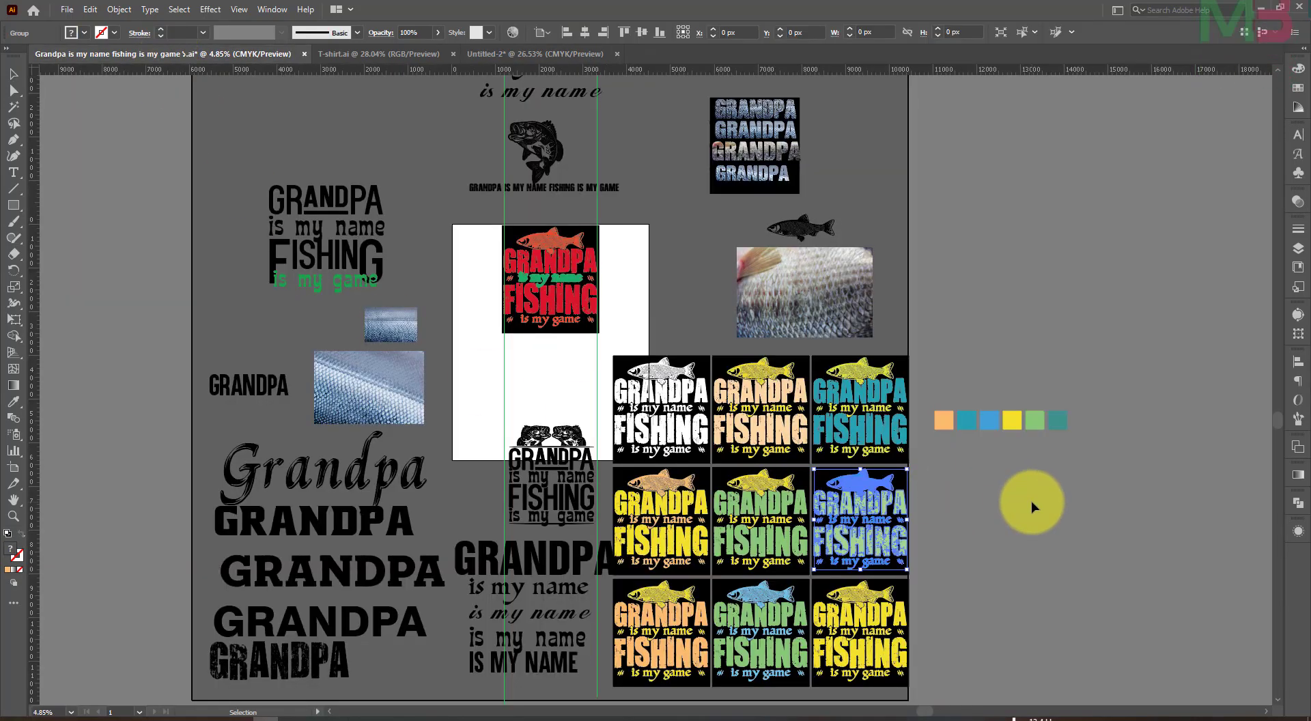
# - Copy the green-and-blue Grandpa fishing design into Untitled-2, shrink it, and centre it on the black panel
pyautogui.moveTo(879, 519); pyautogui.dragTo(747, 193)
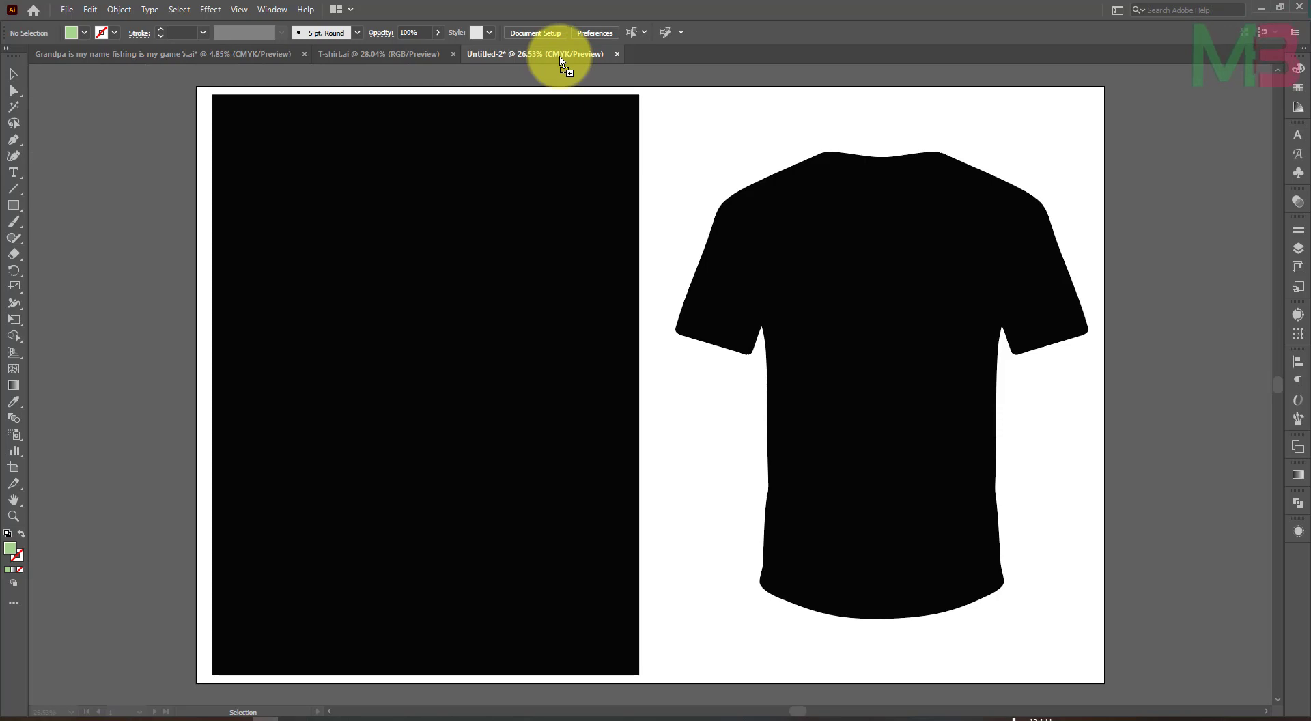
pyautogui.moveTo(747, 192); pyautogui.dragTo(481, 325)
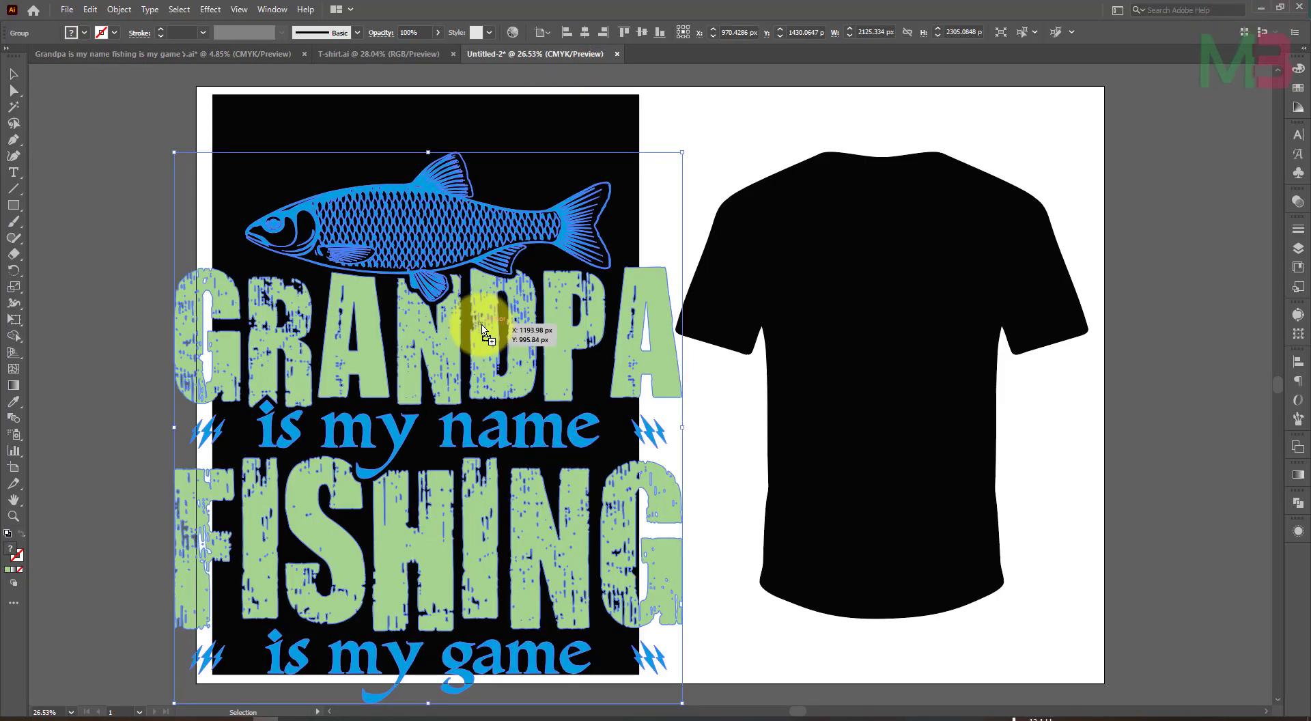
pyautogui.moveTo(682, 151); pyautogui.dragTo(624, 203)
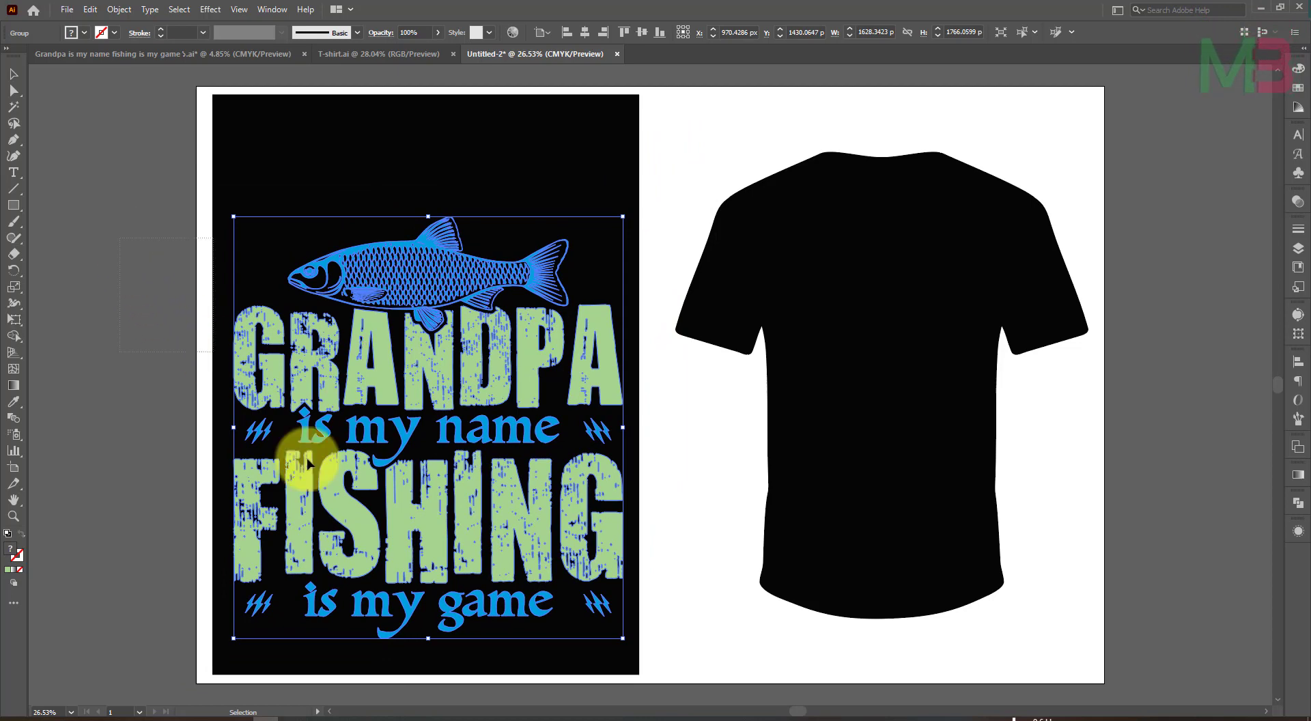
pyautogui.keyDown('shift'); pyautogui.click(348, 495); pyautogui.keyUp('shift')
pyautogui.click(289, 120)
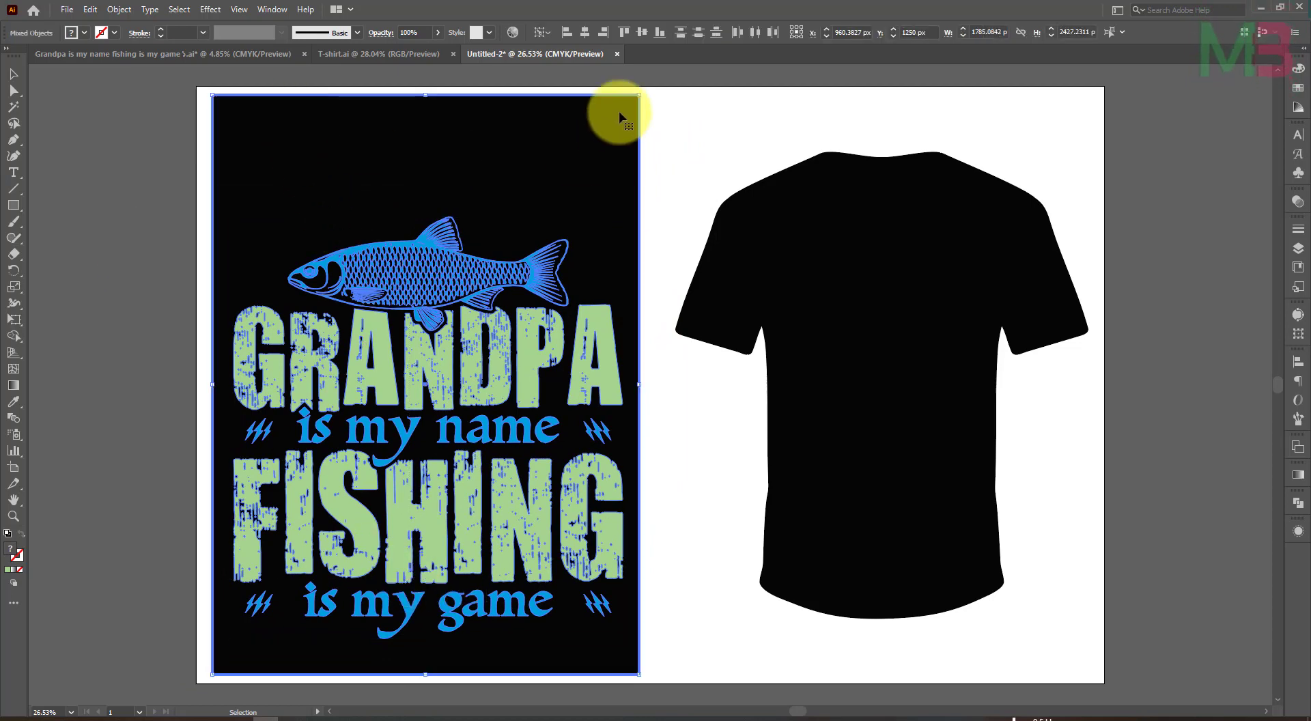
pyautogui.click(584, 32)
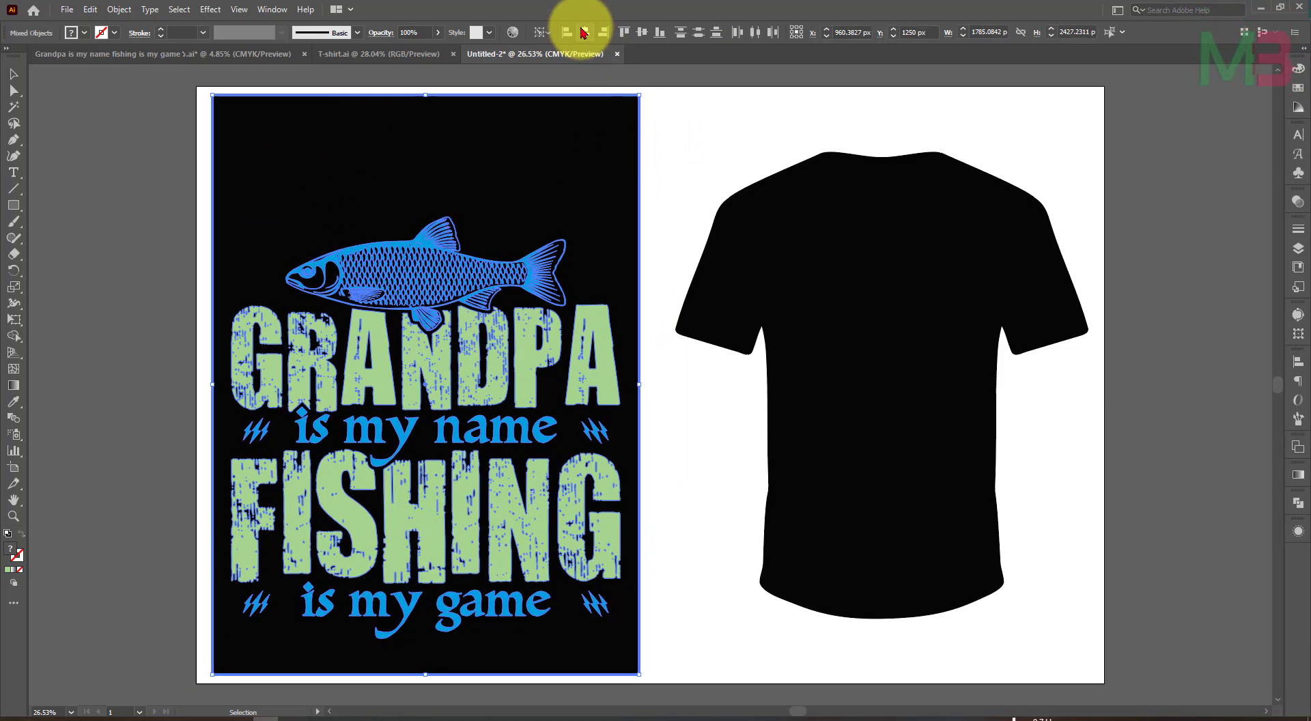
pyautogui.click(642, 32)
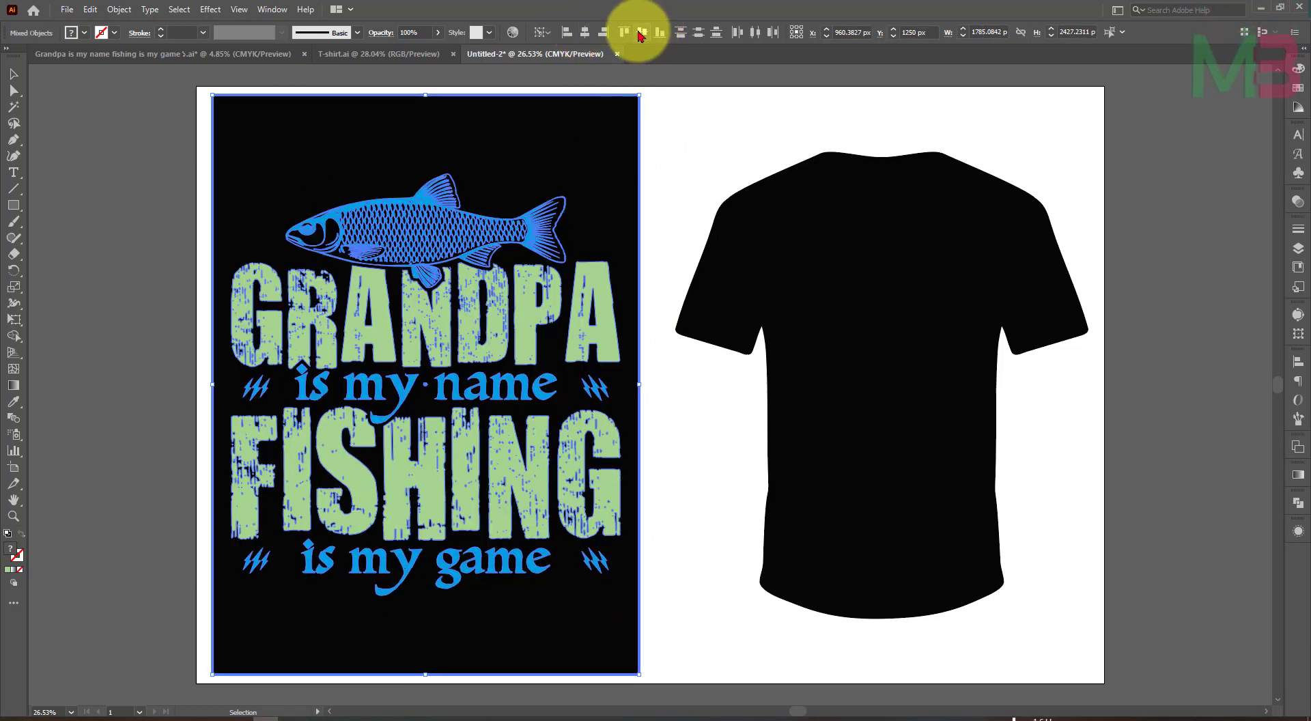
pyautogui.click(43, 276)
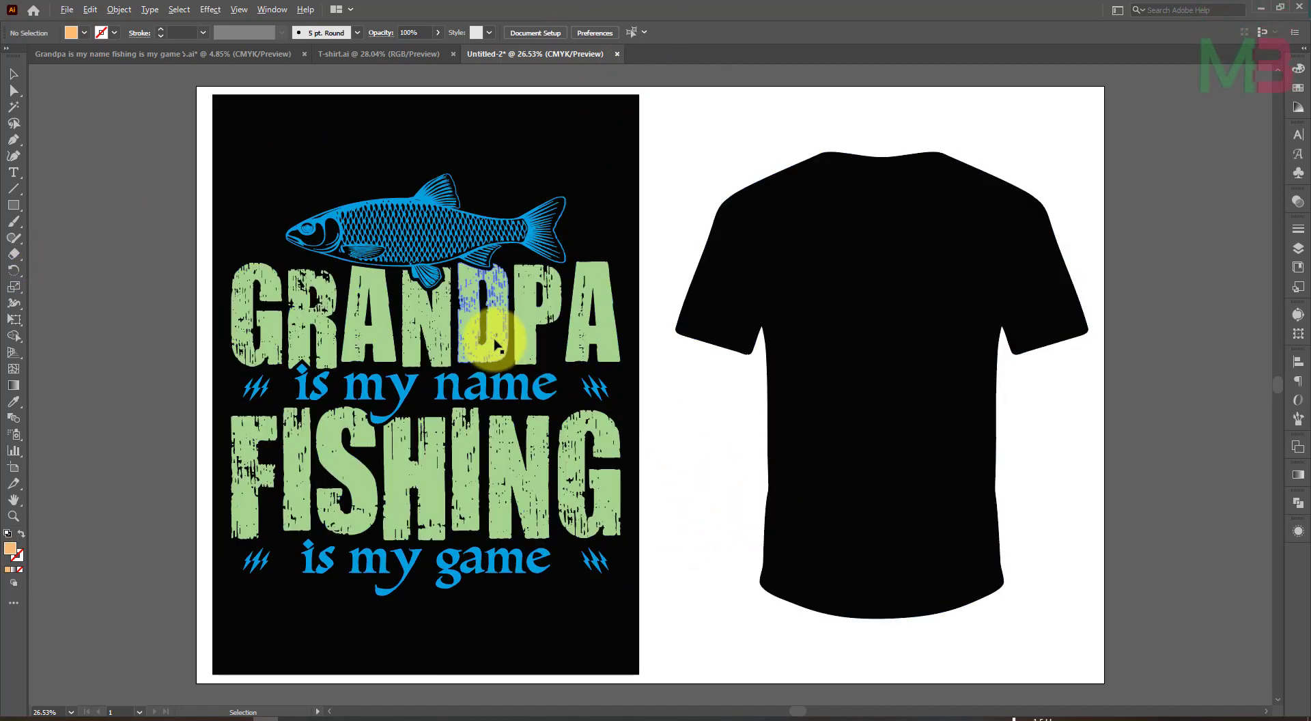
# - Duplicate the design onto the T-shirt mockup, scale it to the chest, and centre it horizontally on the shirt
pyautogui.moveTo(498, 340); pyautogui.dragTo(879, 307)
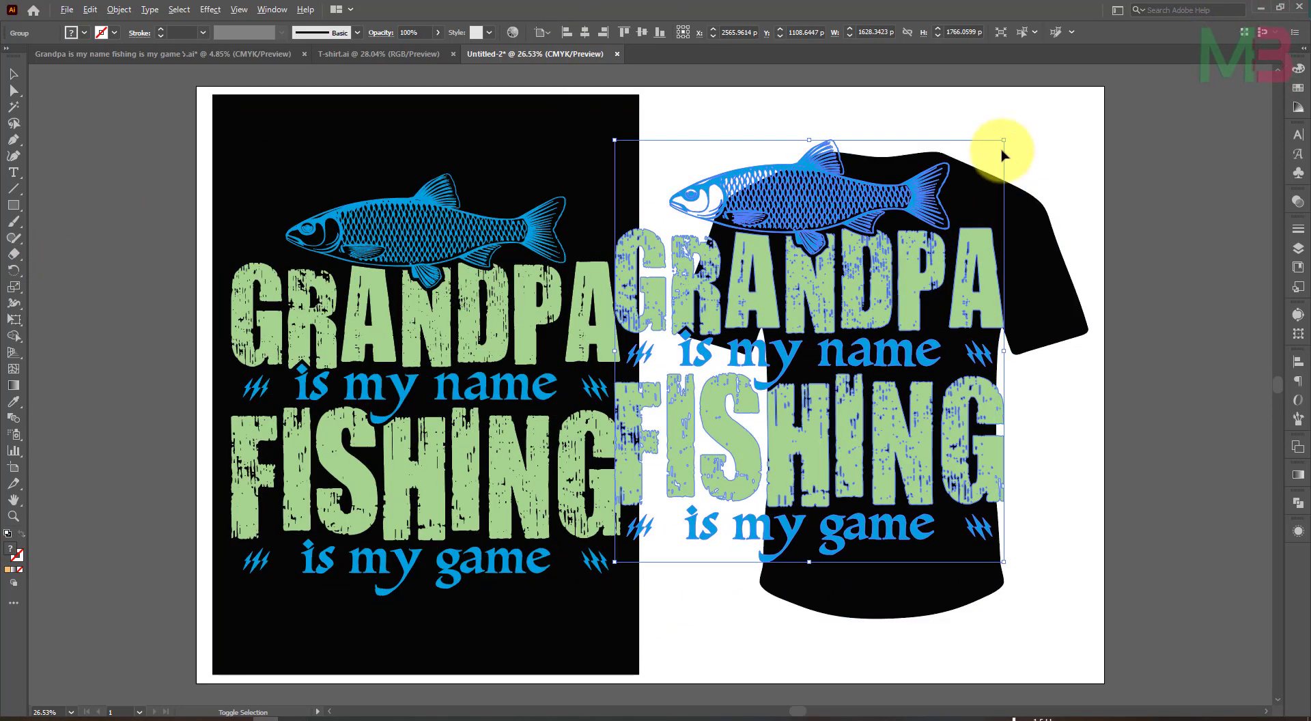
pyautogui.moveTo(1004, 141); pyautogui.dragTo(911, 241)
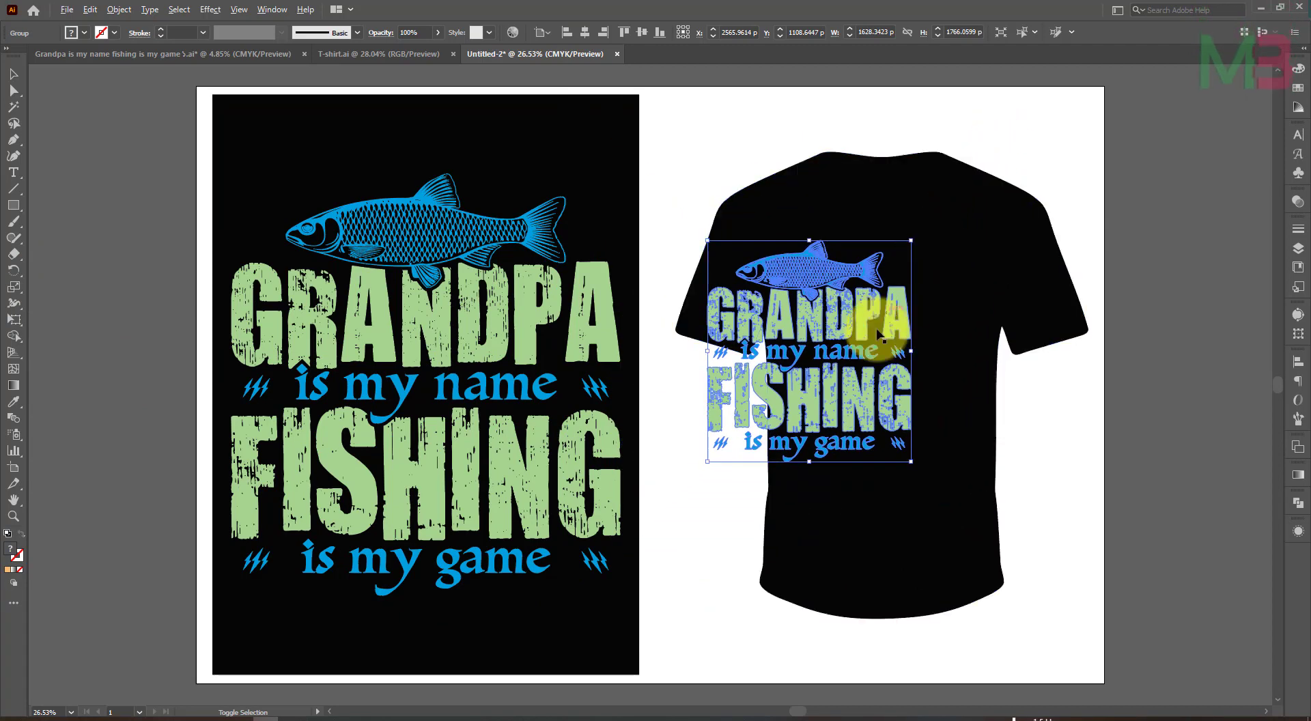
pyautogui.moveTo(876, 392)
pyautogui.mouseDown()
pyautogui.moveTo(937, 381)
pyautogui.moveTo(923, 362)
pyautogui.mouseUp()
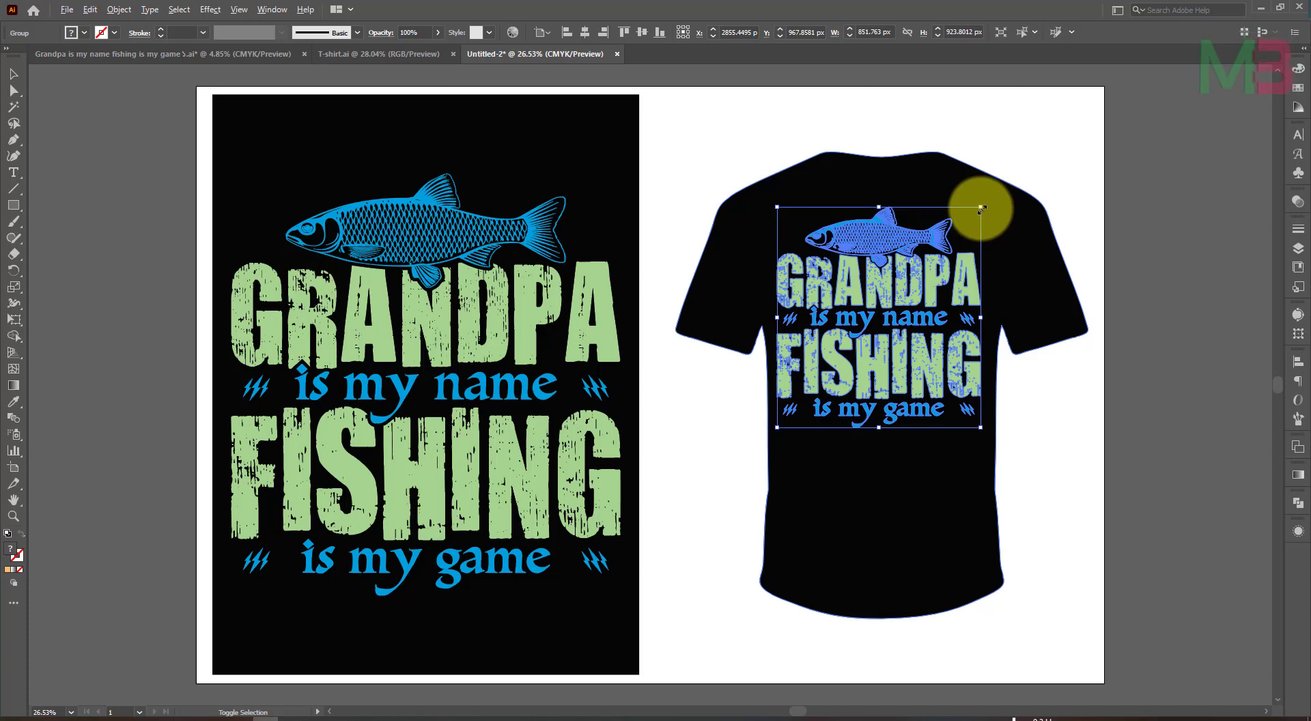
pyautogui.moveTo(981, 207); pyautogui.dragTo(972, 220)
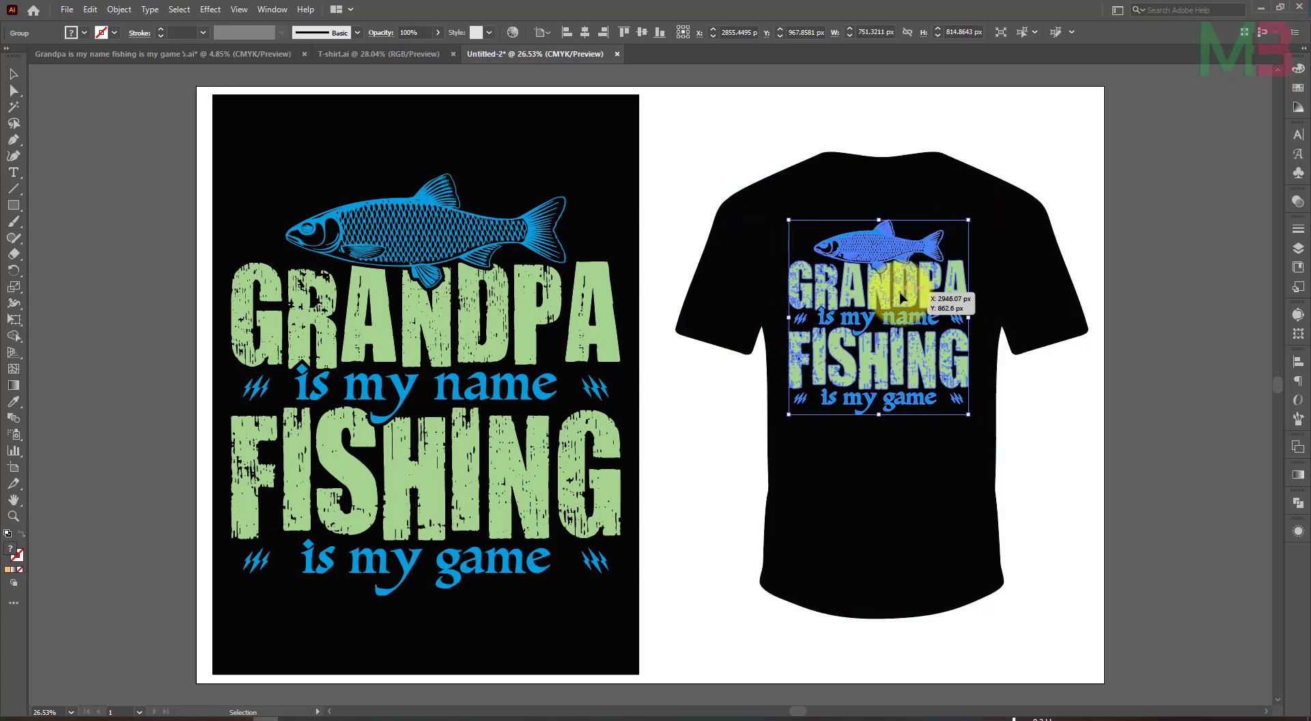
pyautogui.moveTo(904, 299)
pyautogui.mouseDown()
pyautogui.moveTo(910, 311)
pyautogui.moveTo(911, 293)
pyautogui.mouseUp()
pyautogui.keyDown('shift'); pyautogui.click(834, 181); pyautogui.keyUp('shift')
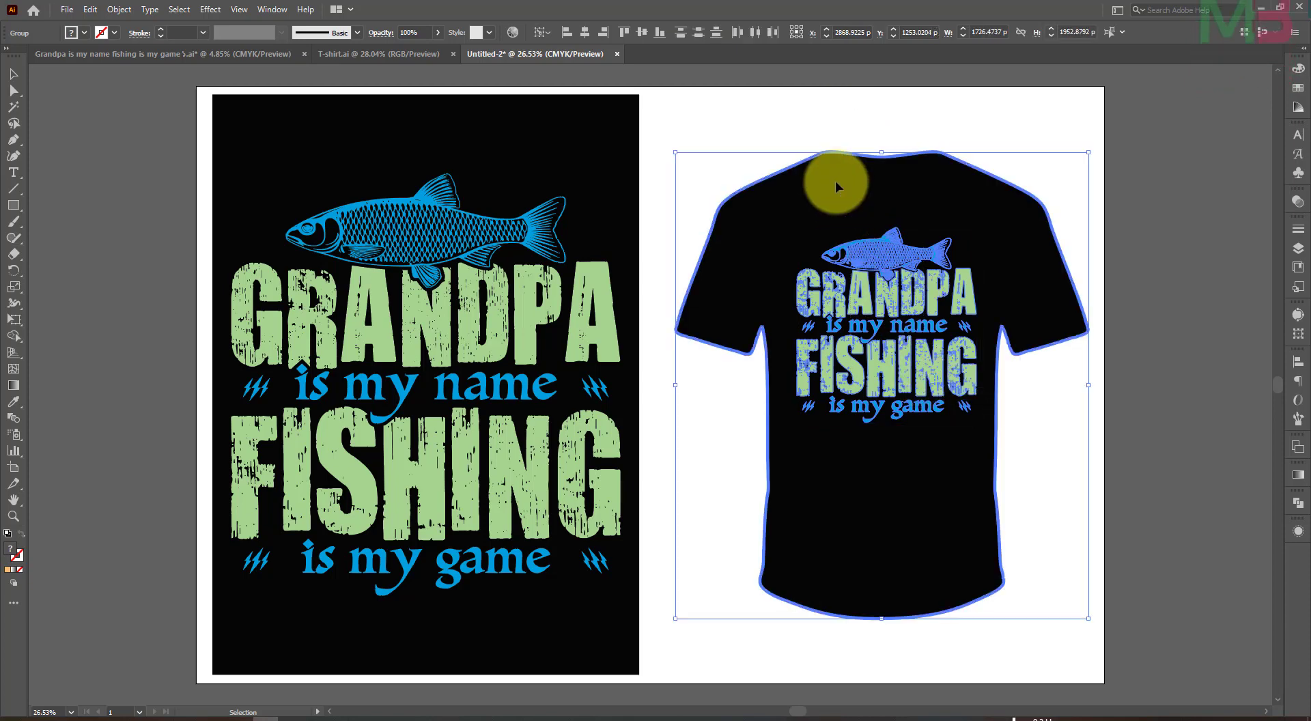
pyautogui.click(586, 33)
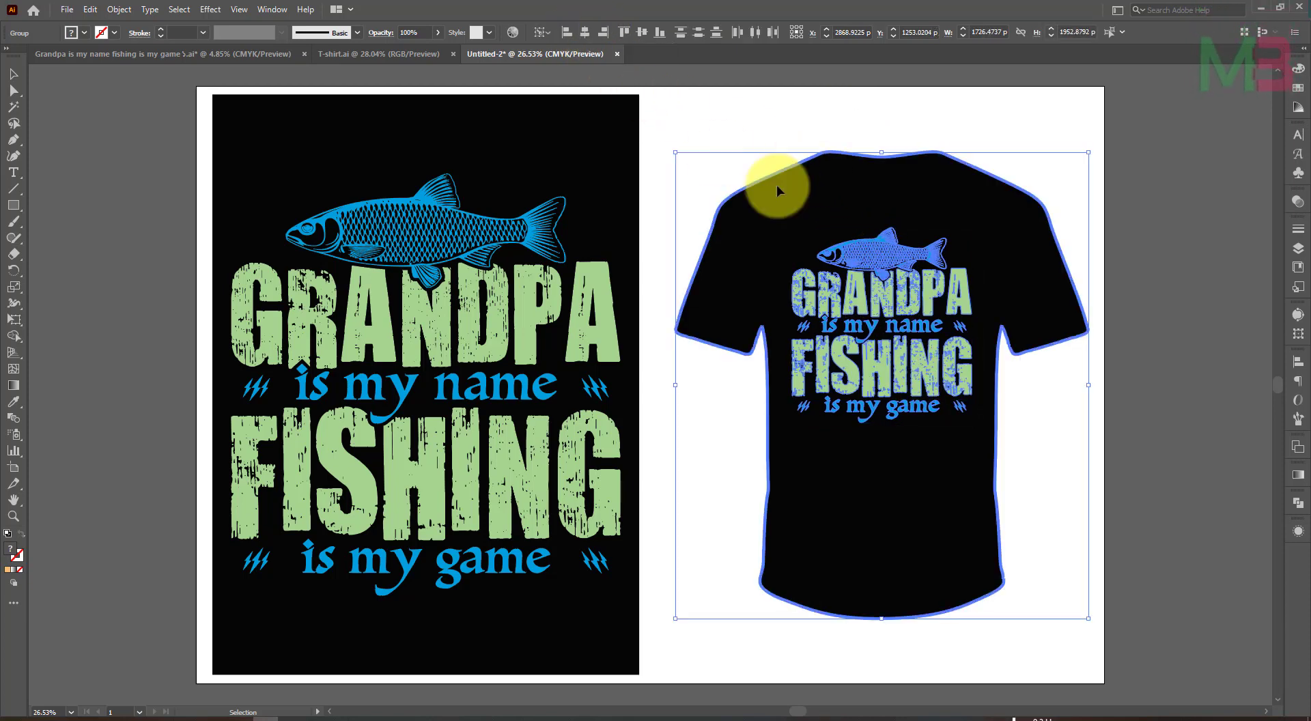
pyautogui.click(1198, 325)
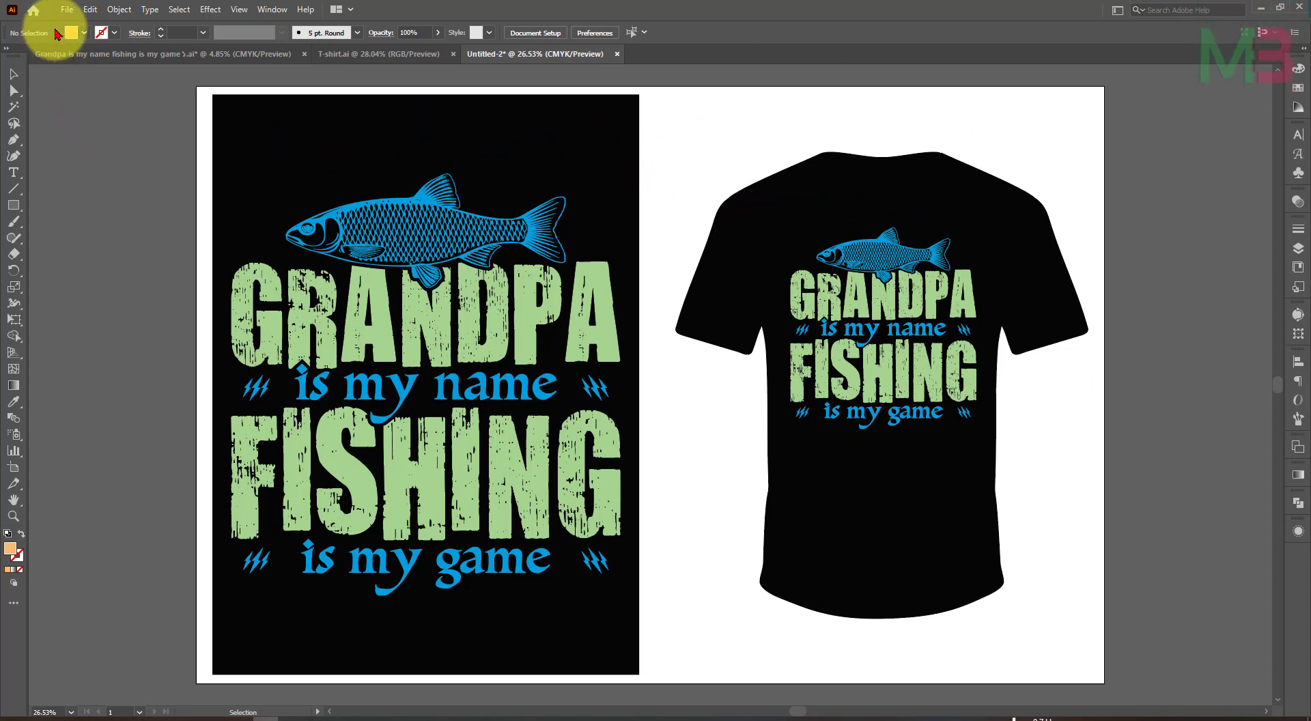
pyautogui.click(66, 9)
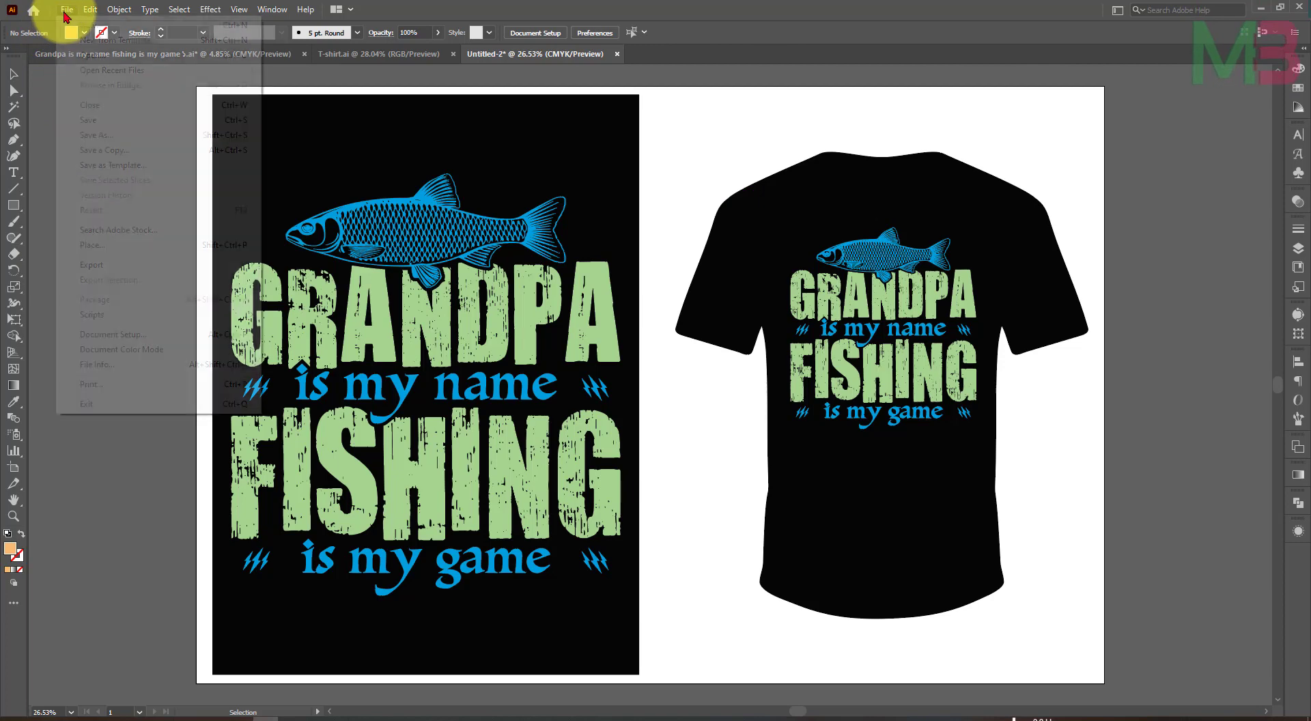
pyautogui.click(96, 135)
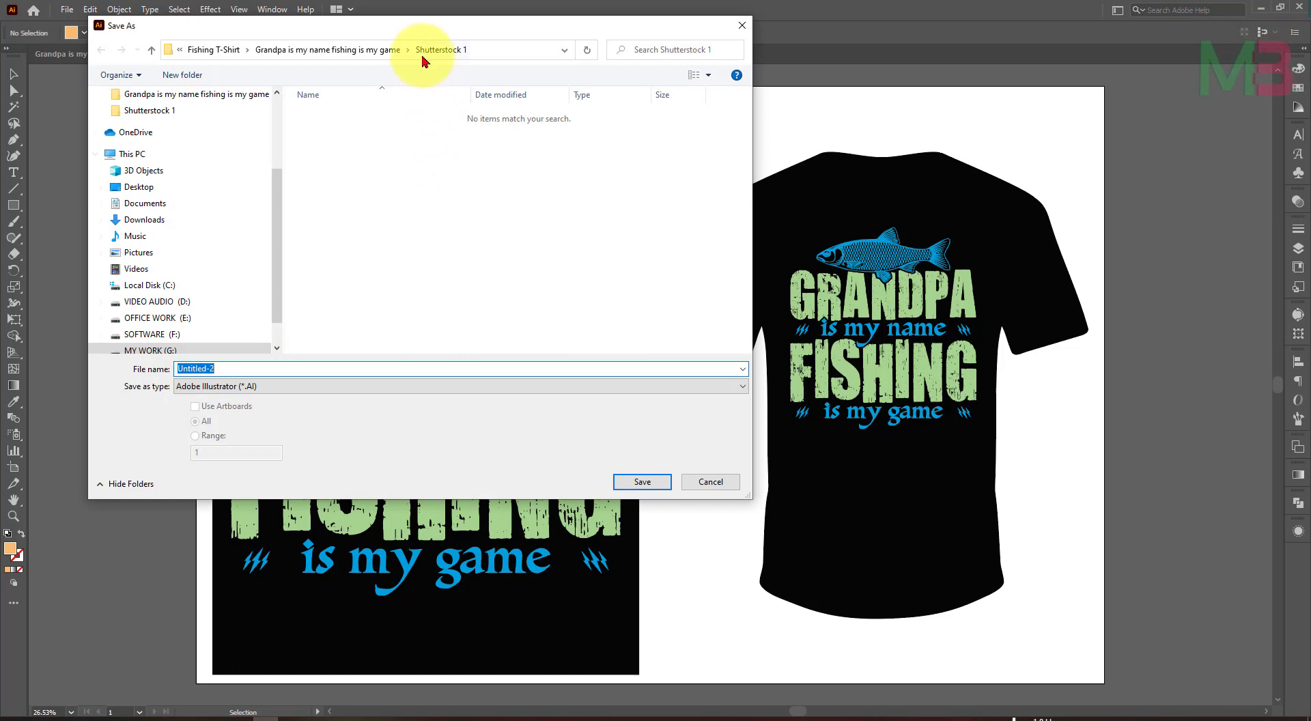
pyautogui.click(383, 52)
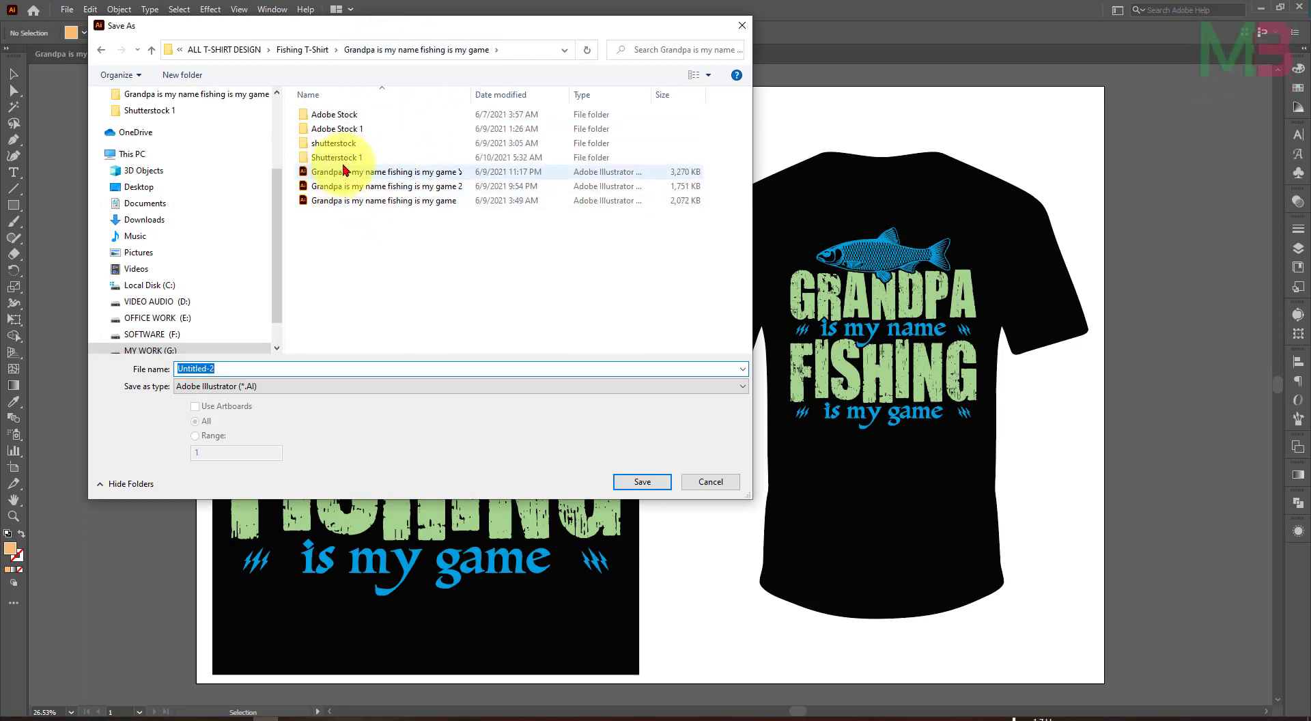
pyautogui.click(394, 200)
pyautogui.tripleClick(330, 367)
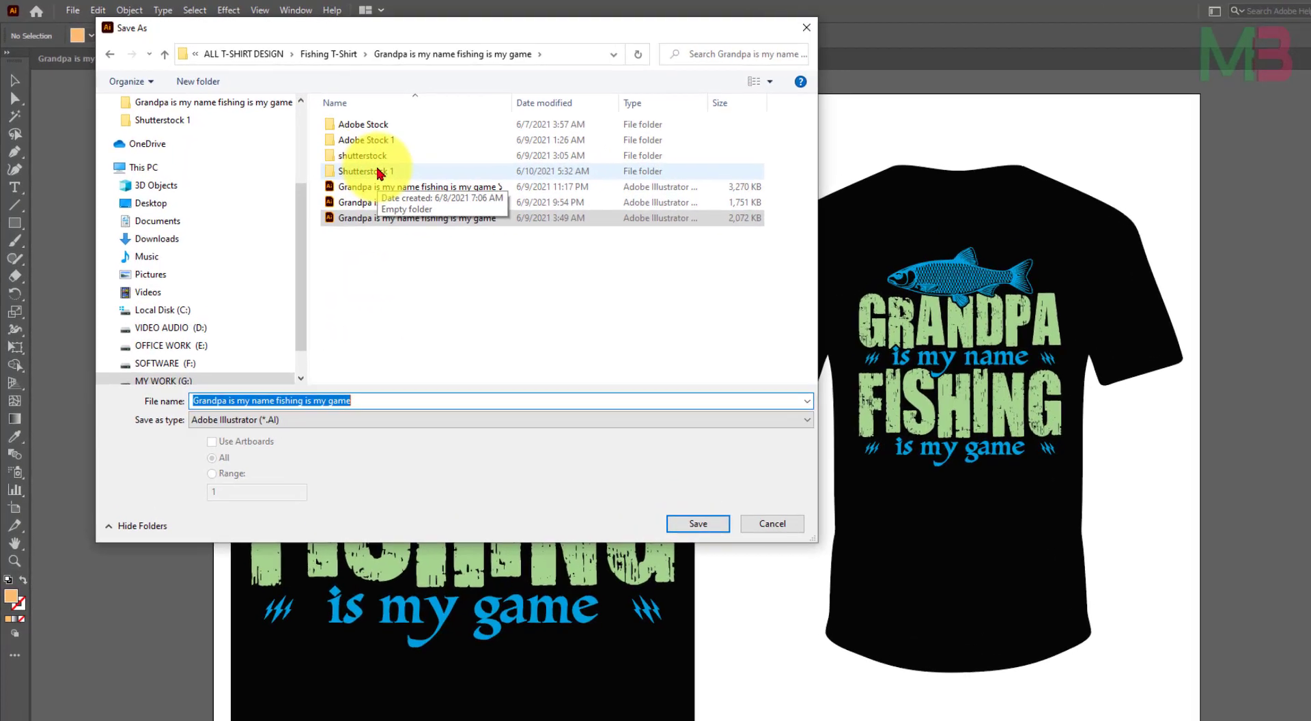
pyautogui.doubleClick(348, 157)
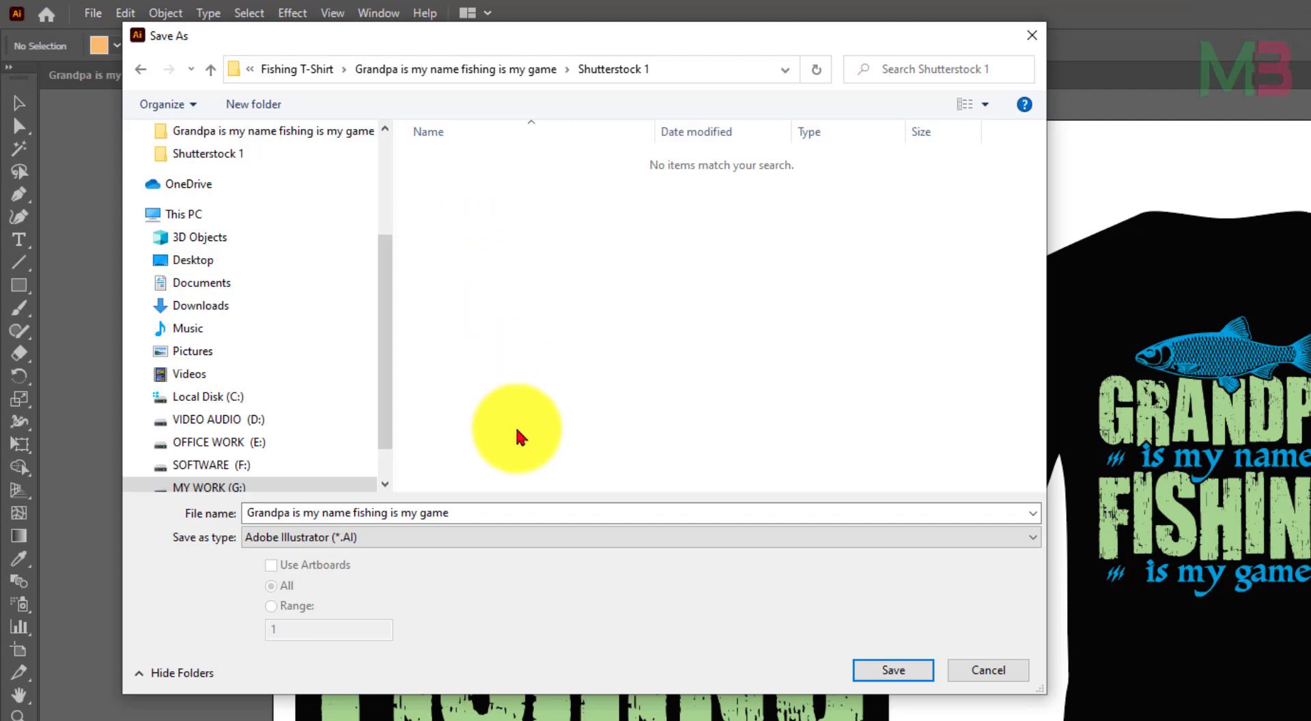
pyautogui.moveTo(556, 41); pyautogui.dragTo(586, 71)
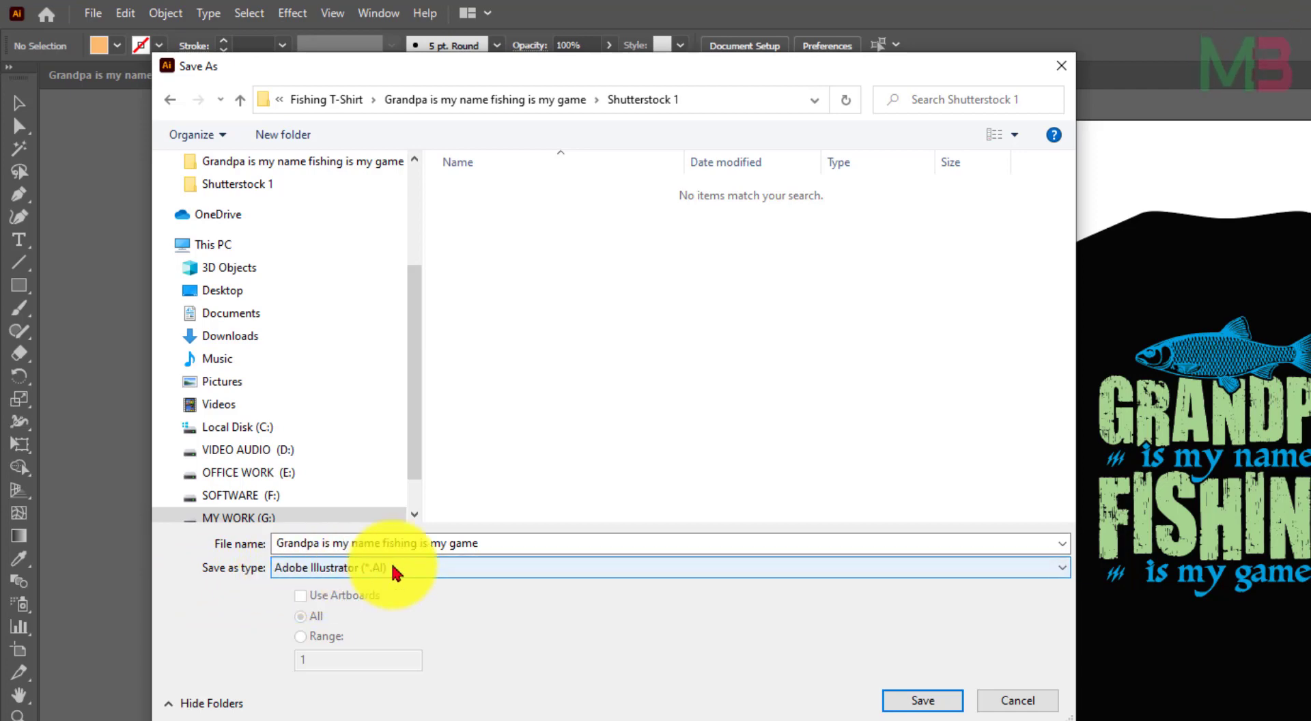
pyautogui.click(433, 571)
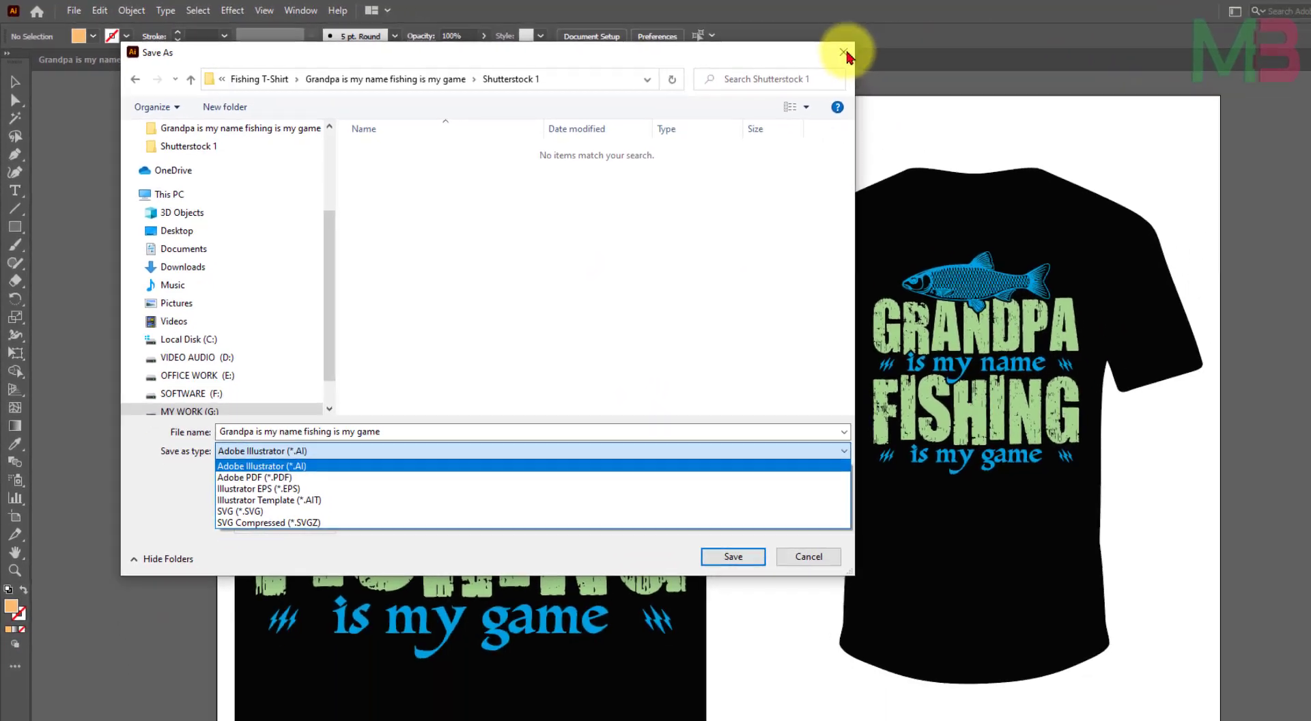
pyautogui.click(845, 53)
pyautogui.click(845, 54)
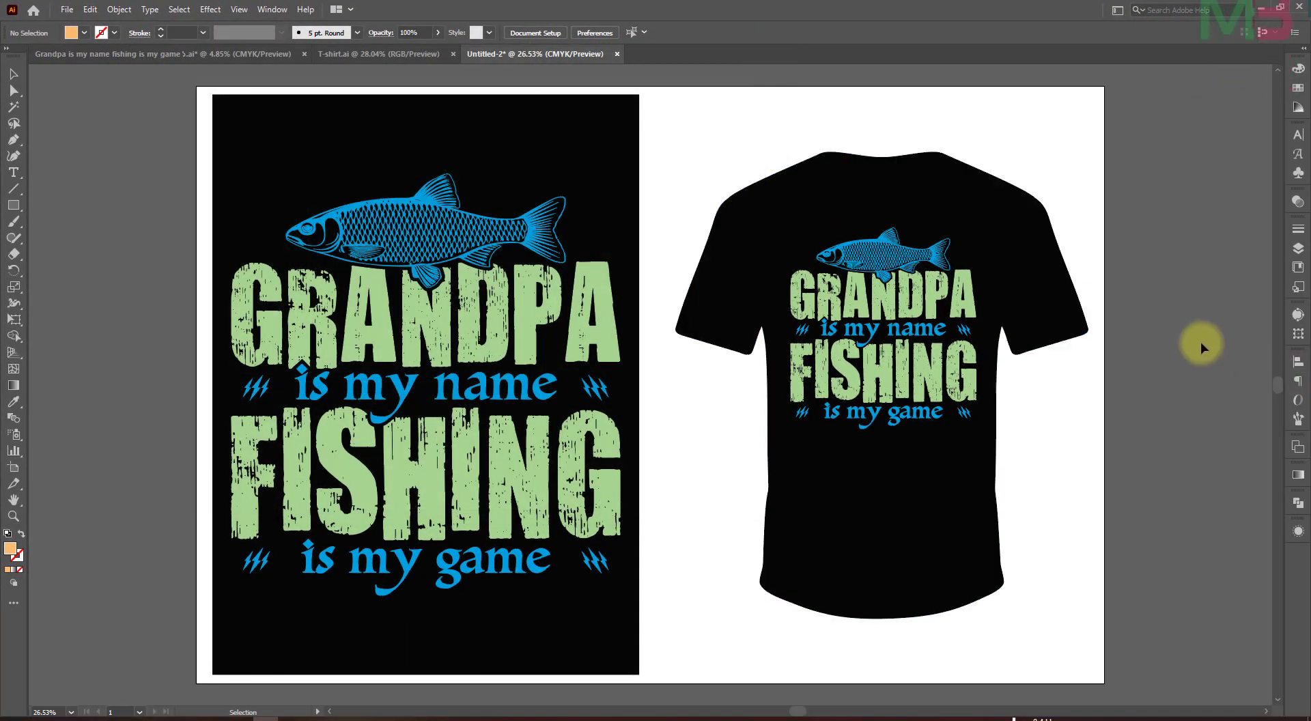
# - Zoom out, select all the artwork, and expand Layer 1 in the Layers panel
pyautogui.scroll(-3, 819, 388)
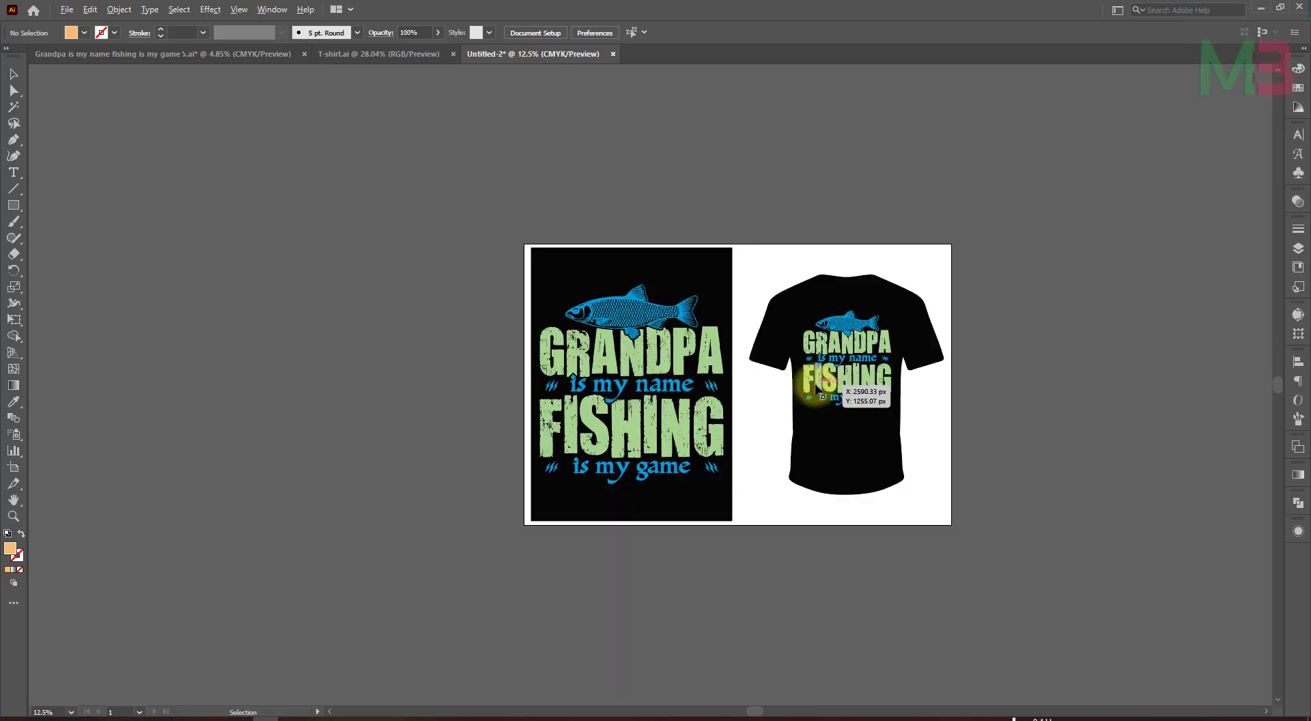
pyautogui.moveTo(449, 295); pyautogui.dragTo(978, 544)
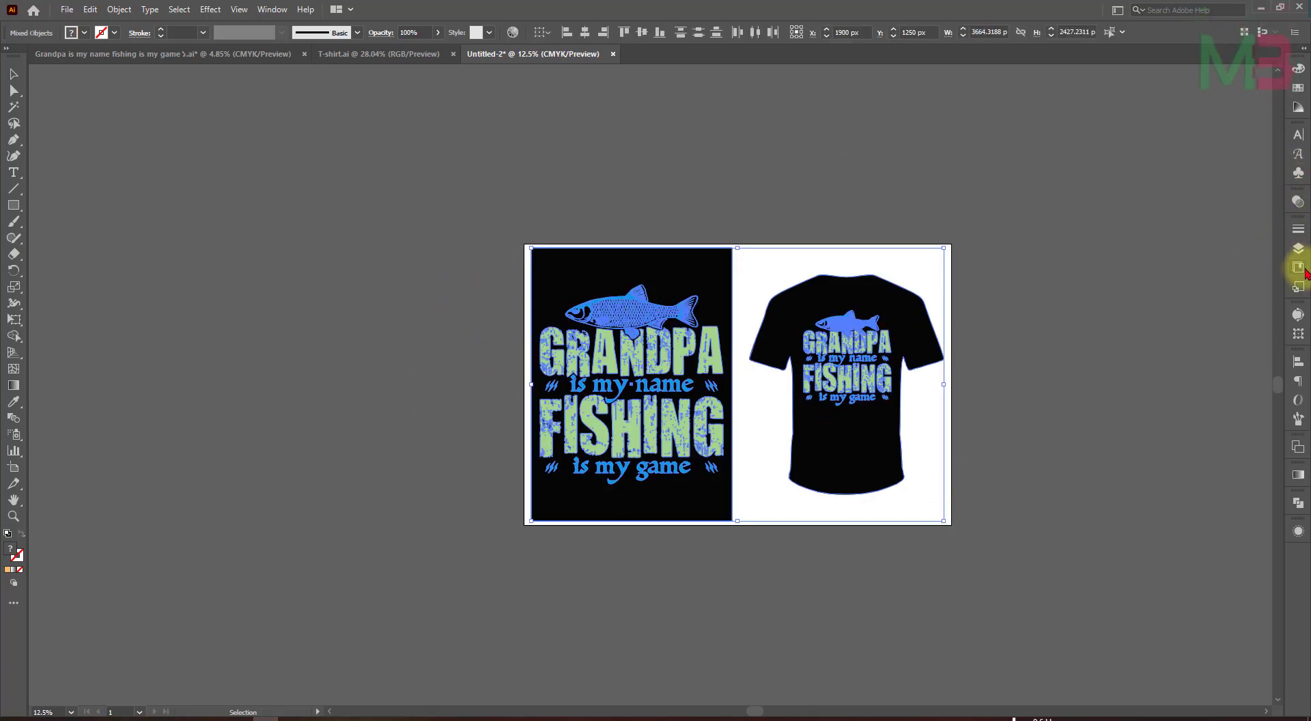
pyautogui.click(1298, 248)
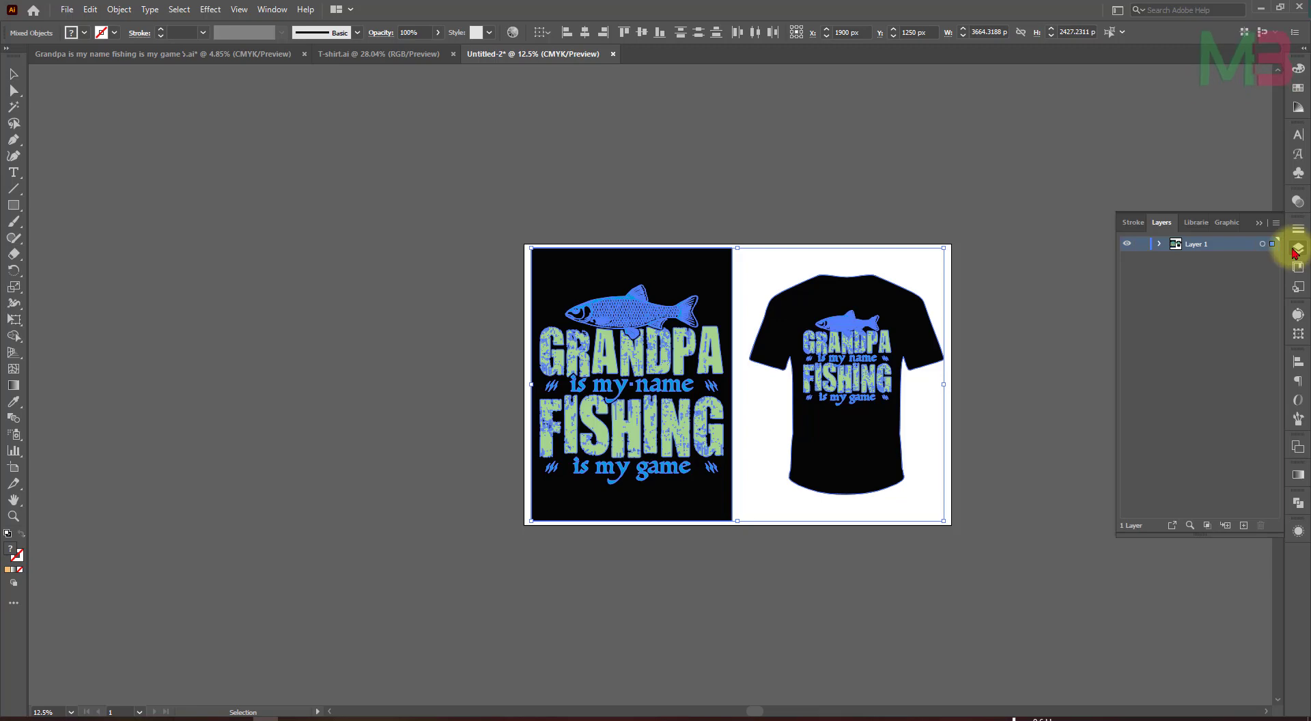
pyautogui.click(1159, 244)
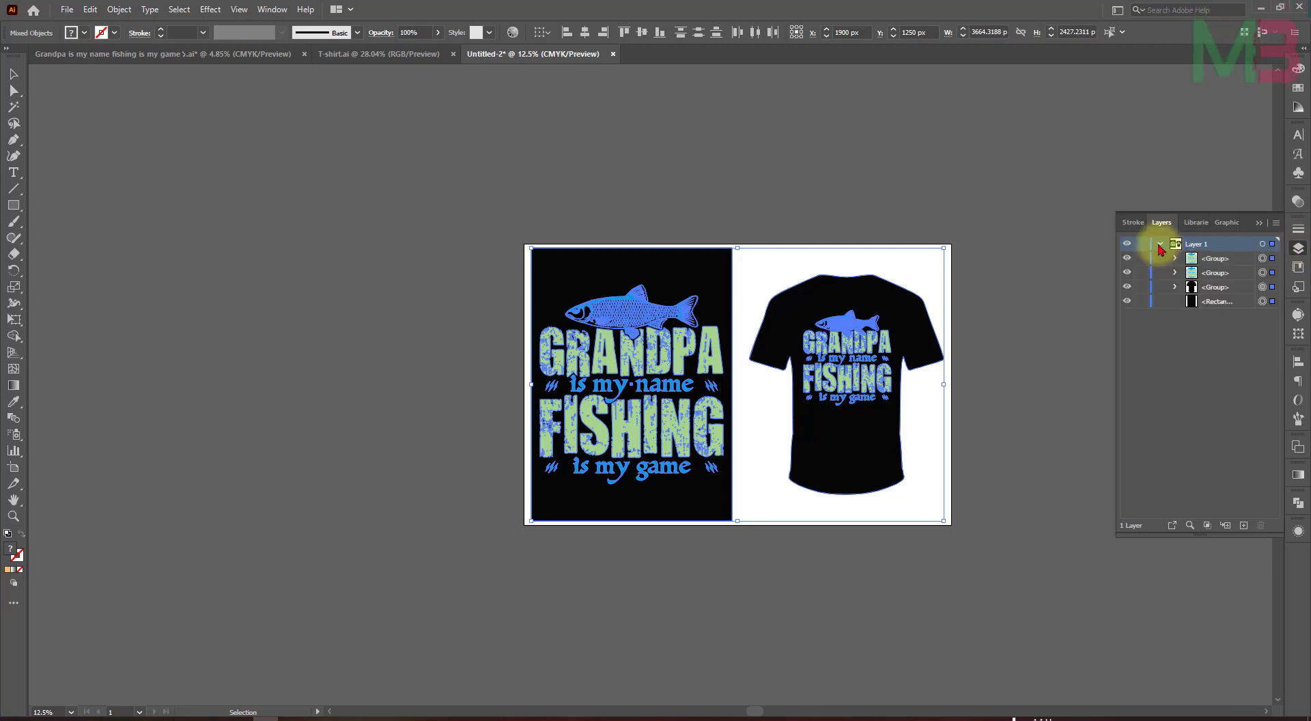
# - Toggle visibility of the background rectangle, T-shirt group and both design groups off and back on
pyautogui.click(1128, 302)
pyautogui.click(1128, 302)
pyautogui.click(1127, 287)
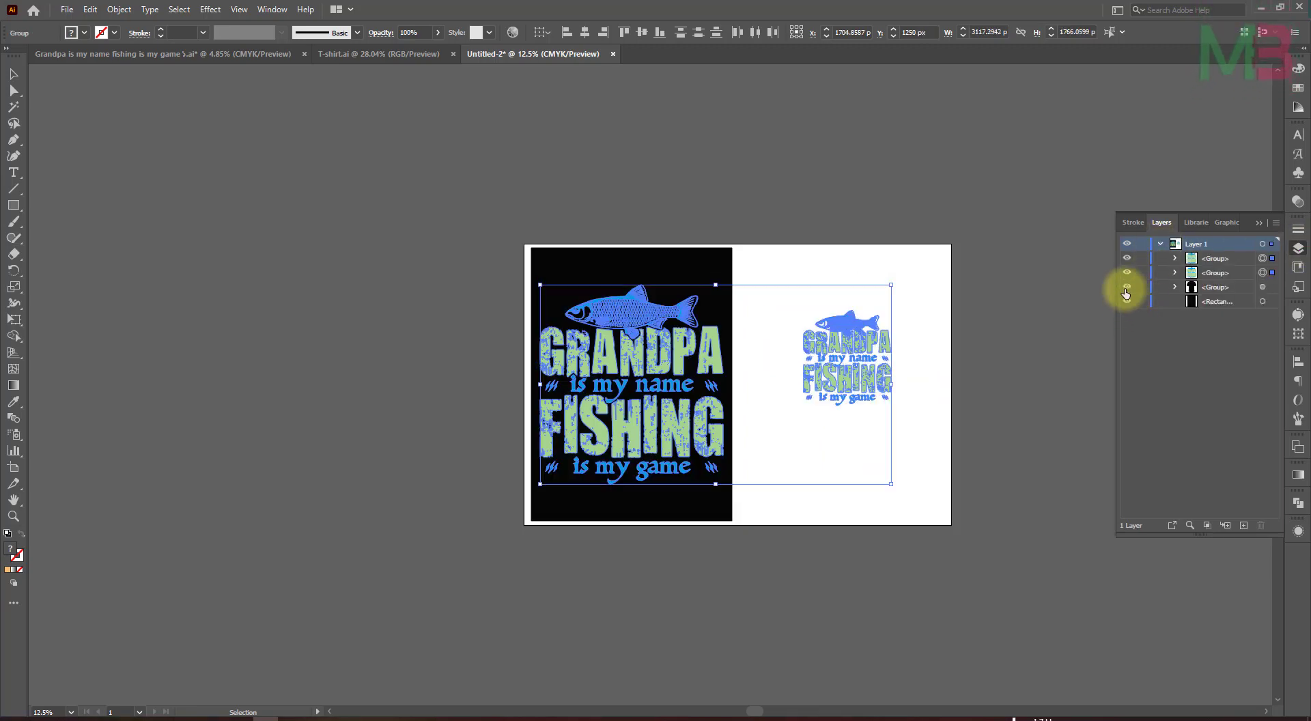
pyautogui.click(1127, 287)
pyautogui.click(1127, 272)
pyautogui.click(1127, 258)
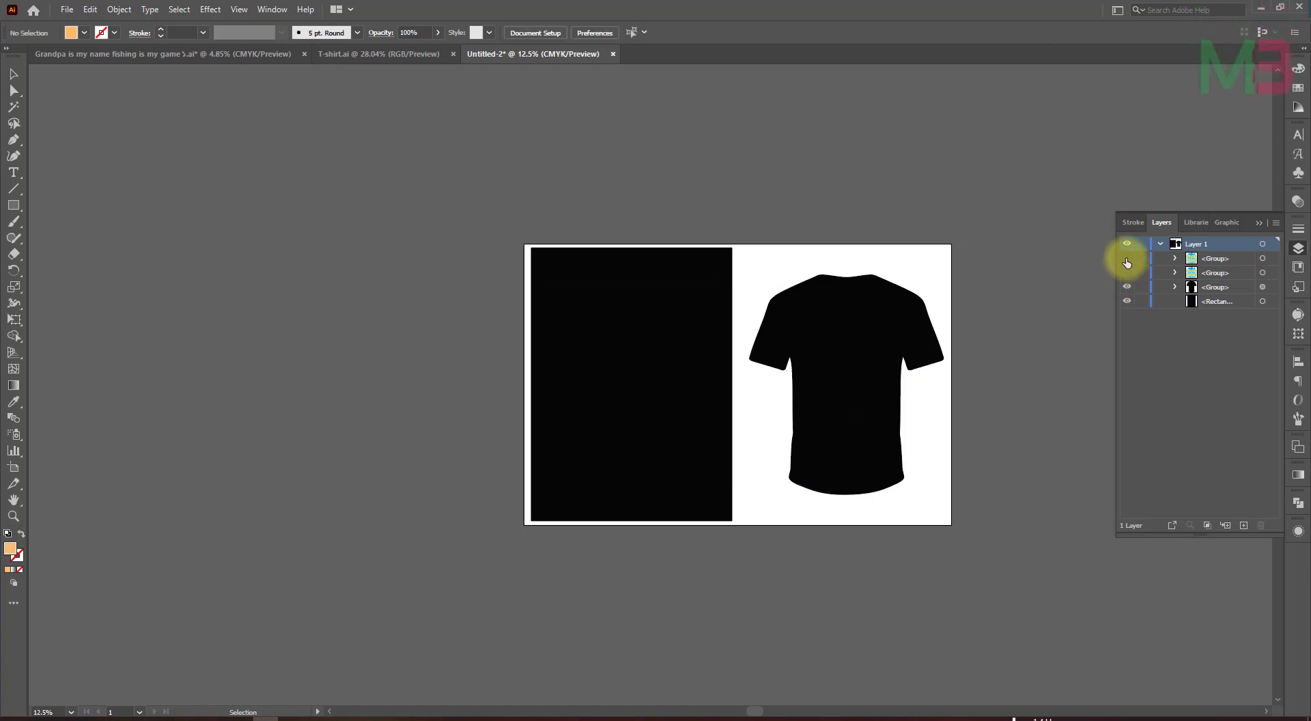
pyautogui.click(1126, 259)
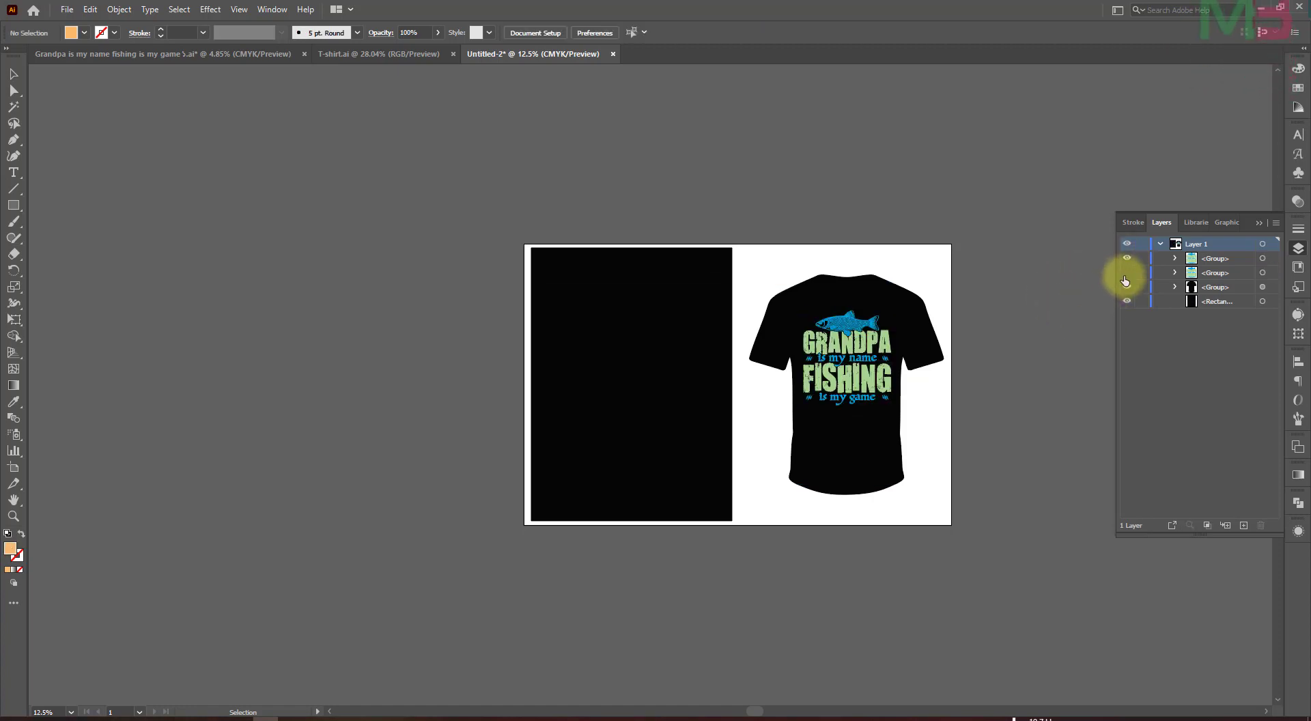
pyautogui.click(1127, 272)
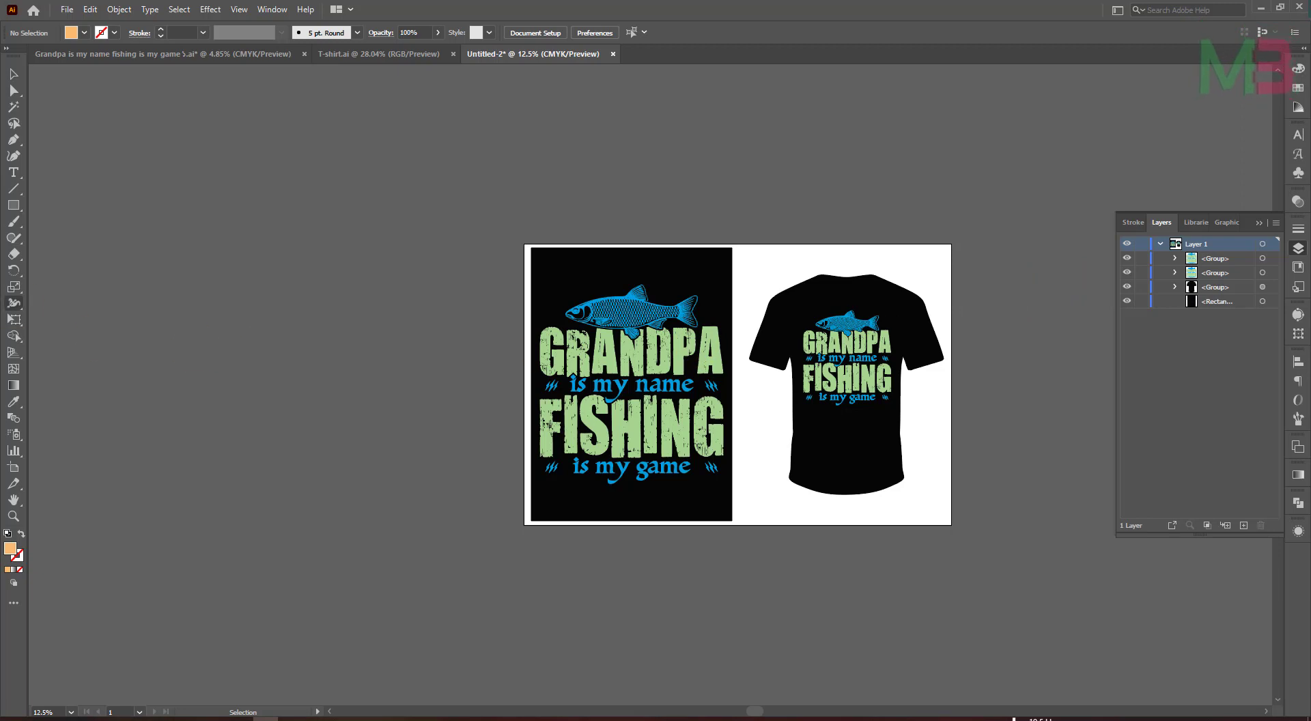
pyautogui.click(12, 141)
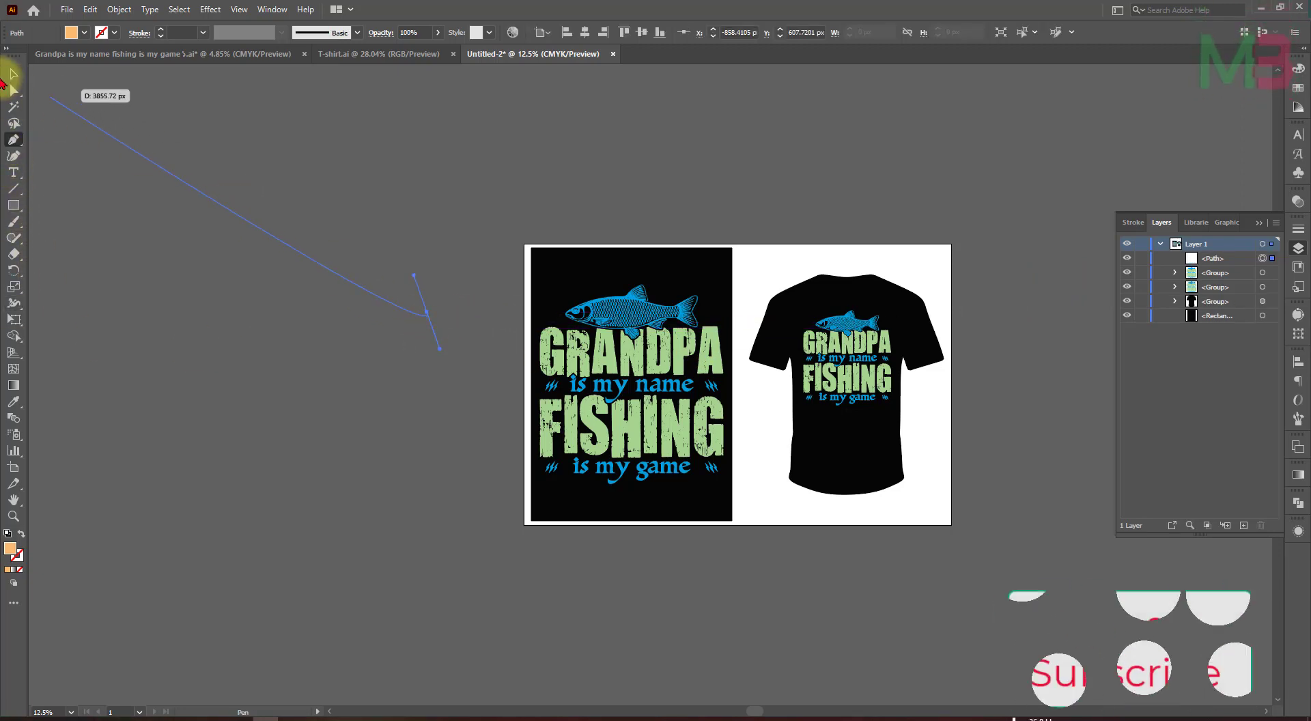
# - Return to the Selection tool and use Select All with Direct Selection to reveal the stray line
pyautogui.click(14, 73)
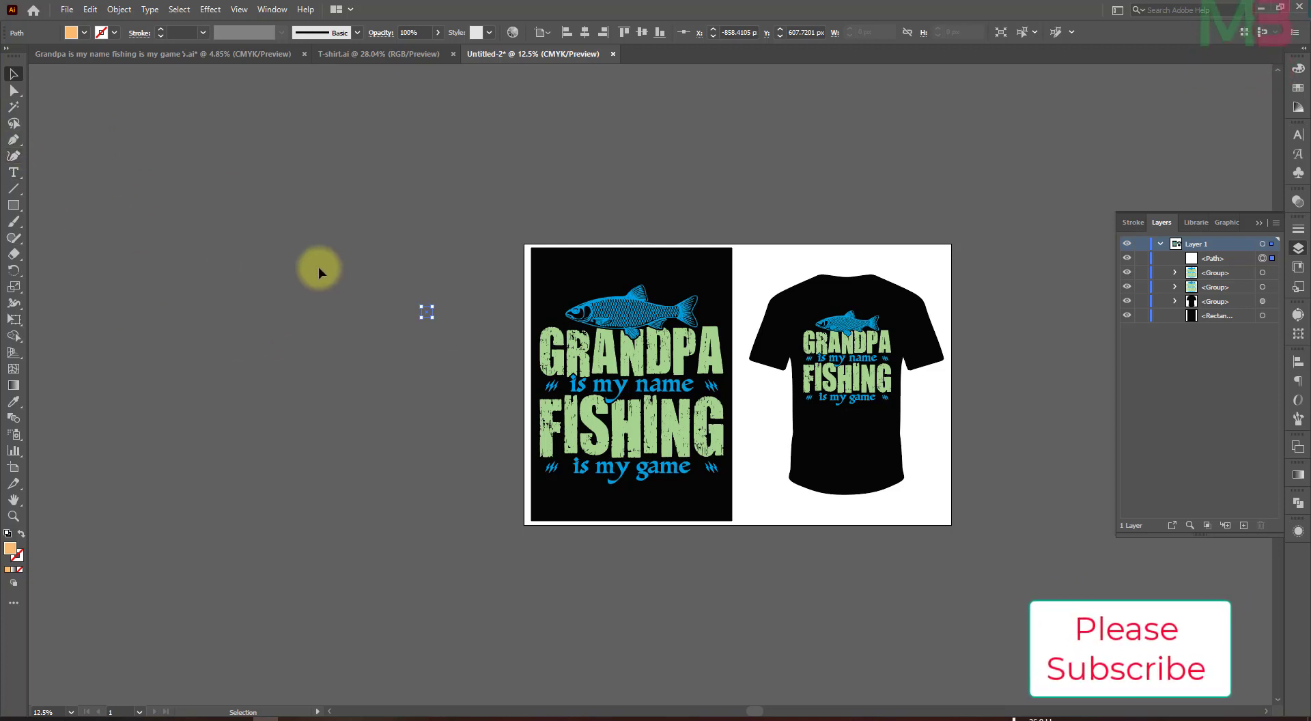
pyautogui.click(470, 416)
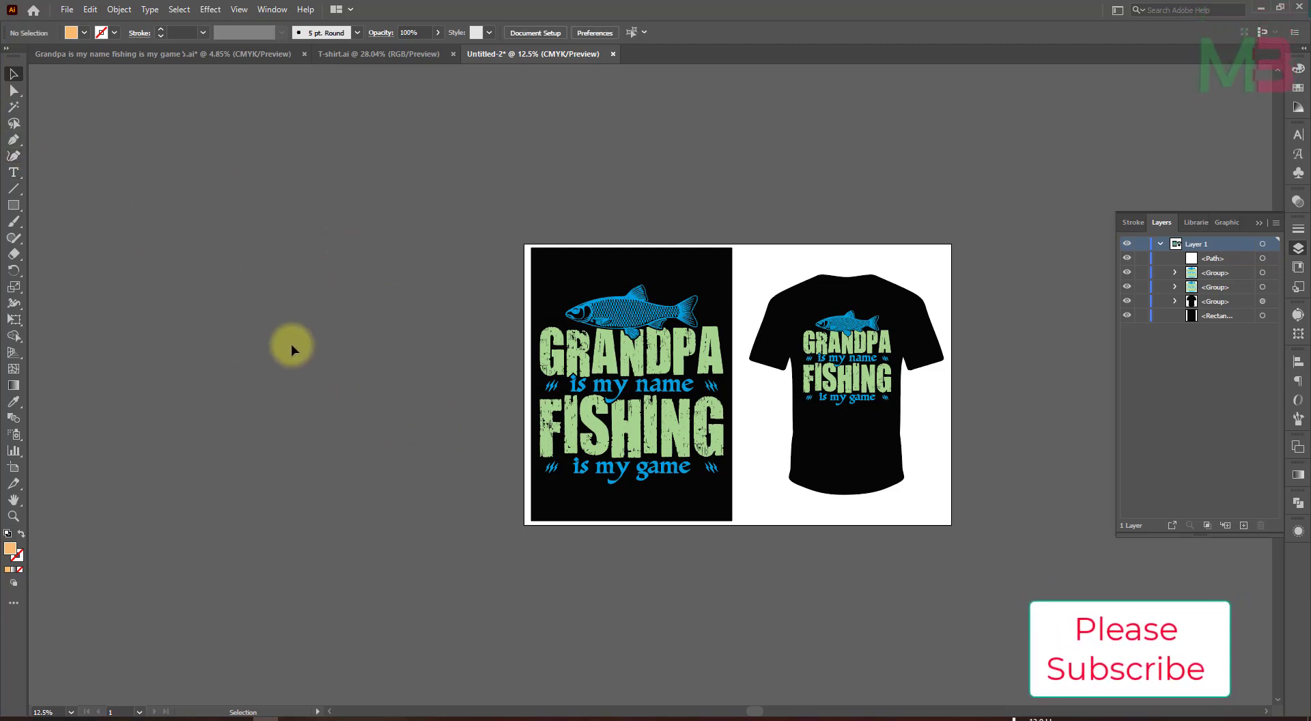
pyautogui.moveTo(843, 622); pyautogui.dragTo(756, 605)
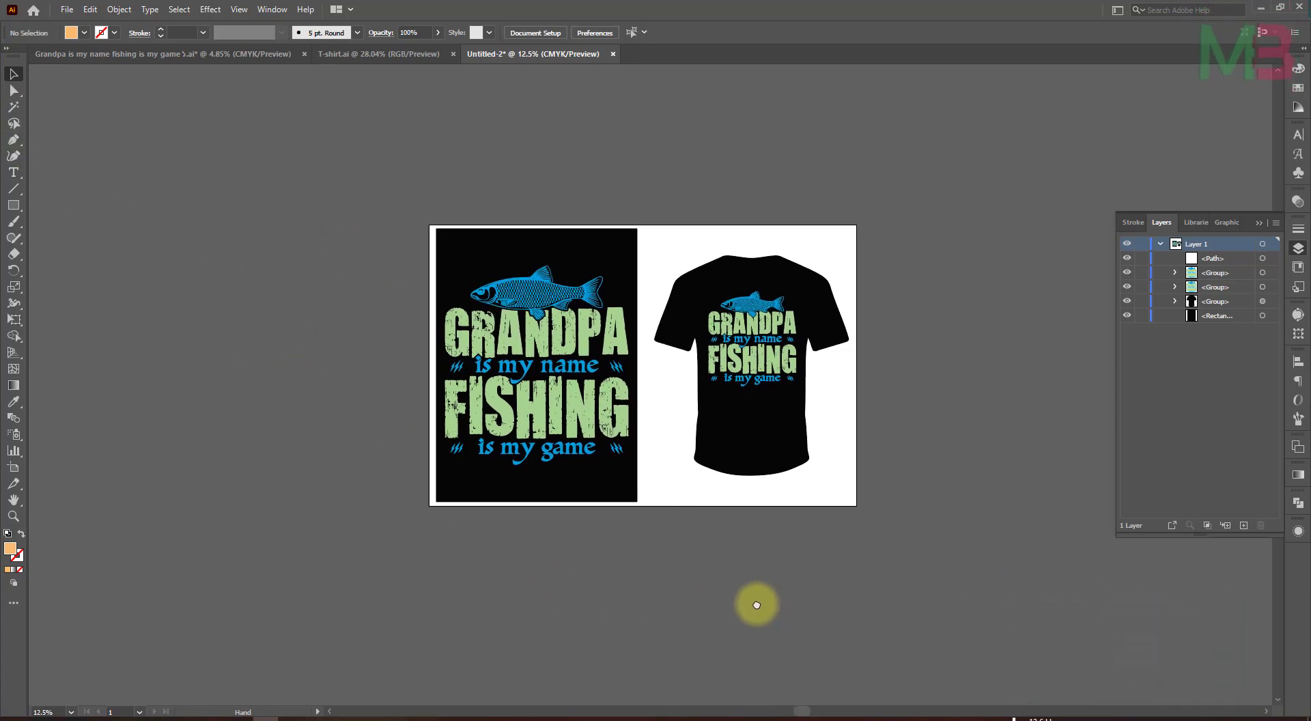
pyautogui.hotkey('ctrl', 'a')
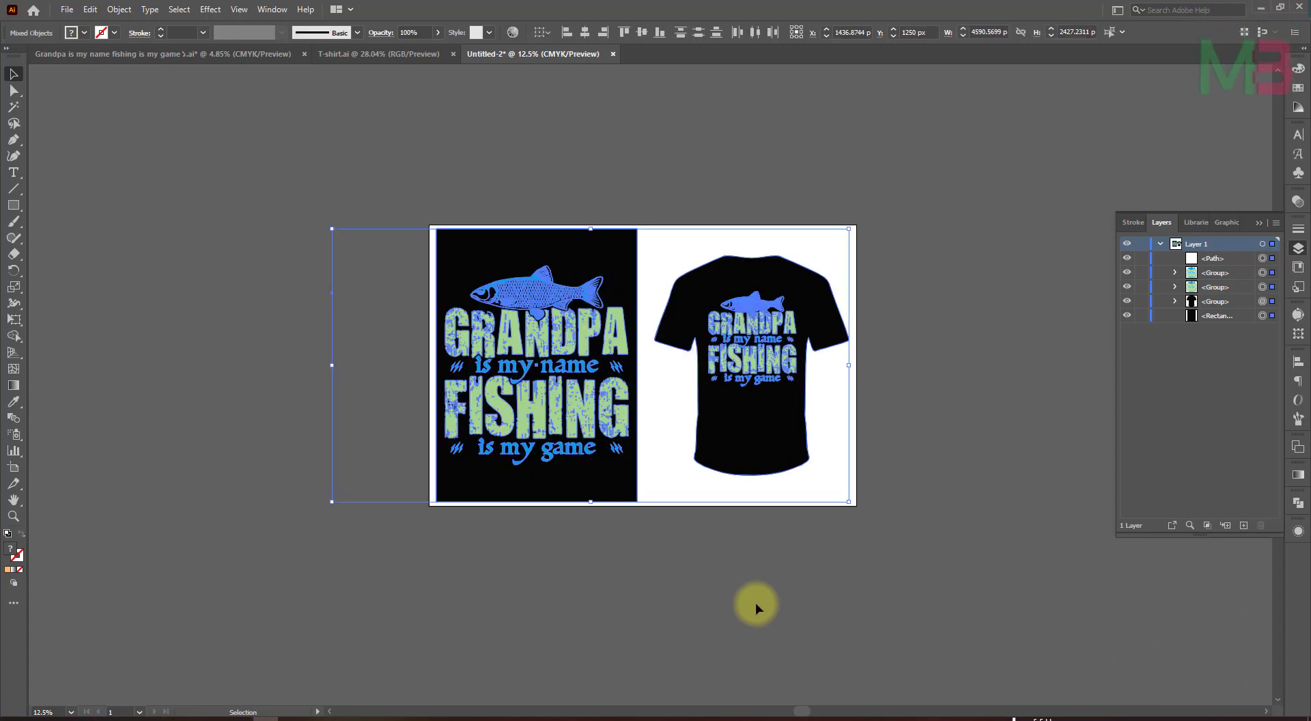
pyautogui.click(860, 536)
pyautogui.press('a')
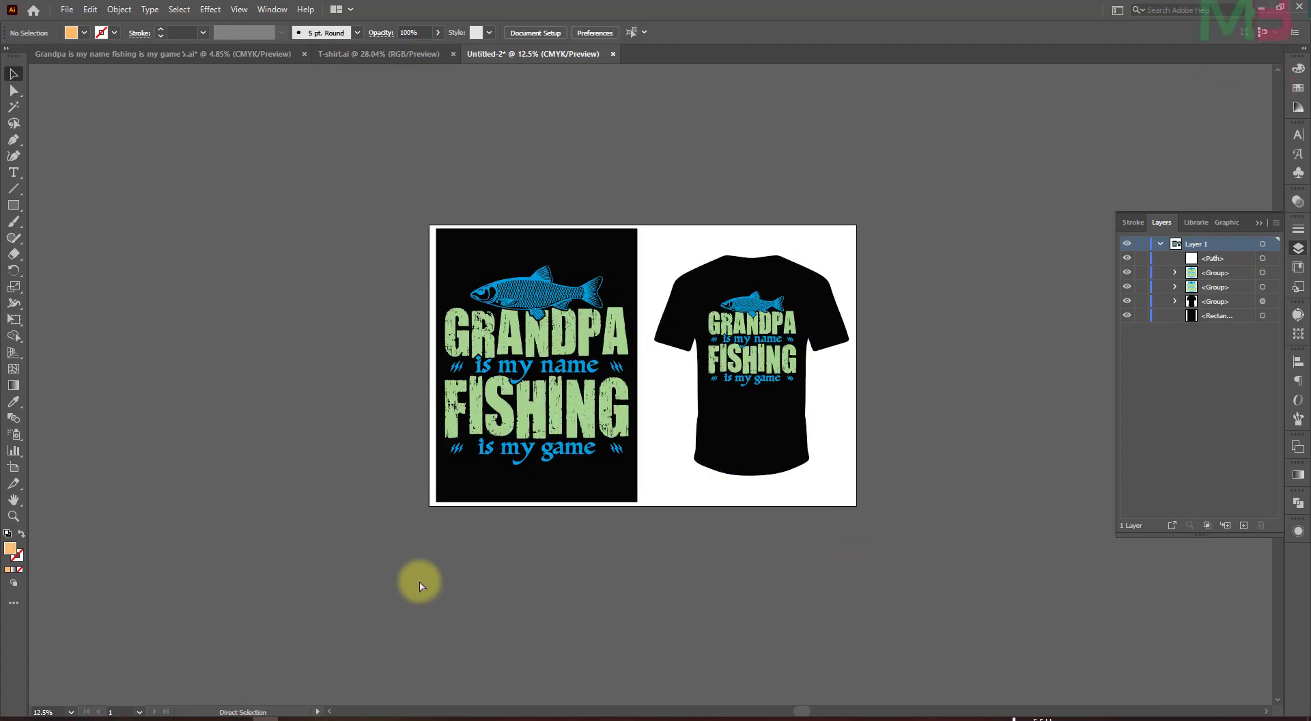
pyautogui.hotkey('ctrl', 'a')
pyautogui.press('v')
pyautogui.click(216, 326)
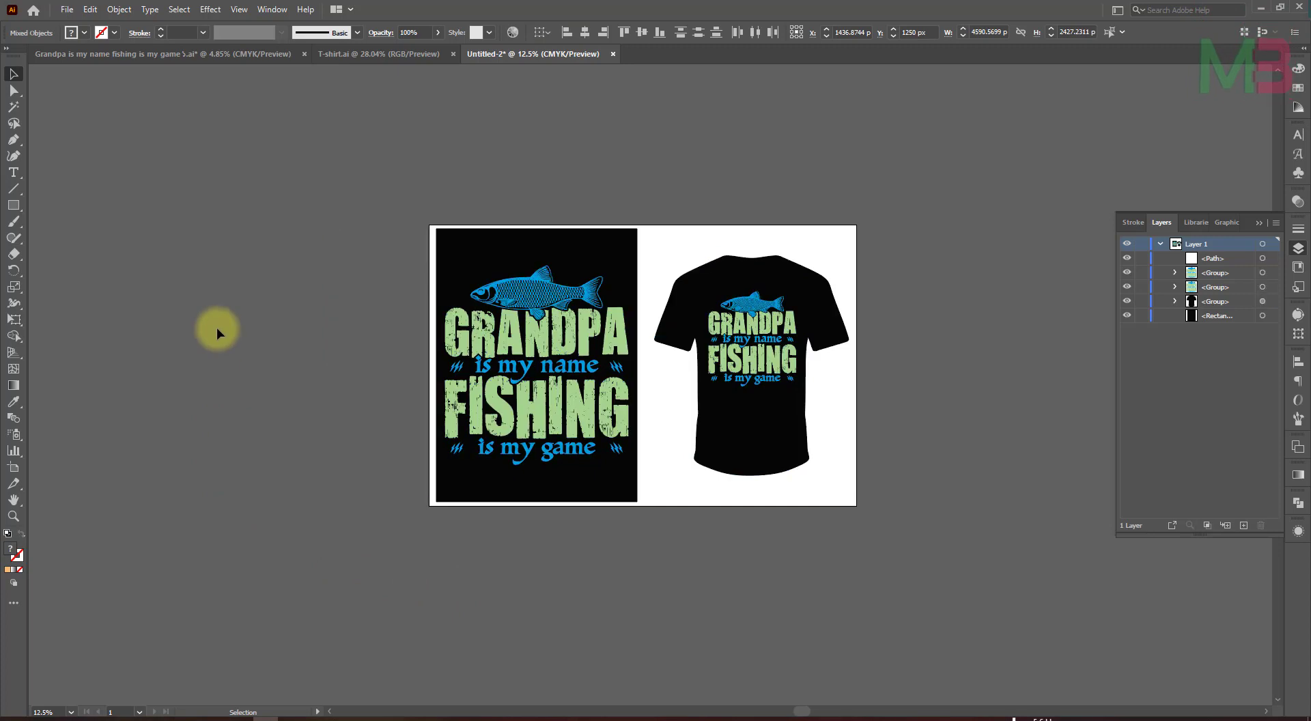
# - Marquee-select the tiny stray path left of the poster, delete it, and select all to verify
pyautogui.moveTo(215, 237); pyautogui.dragTo(385, 413)
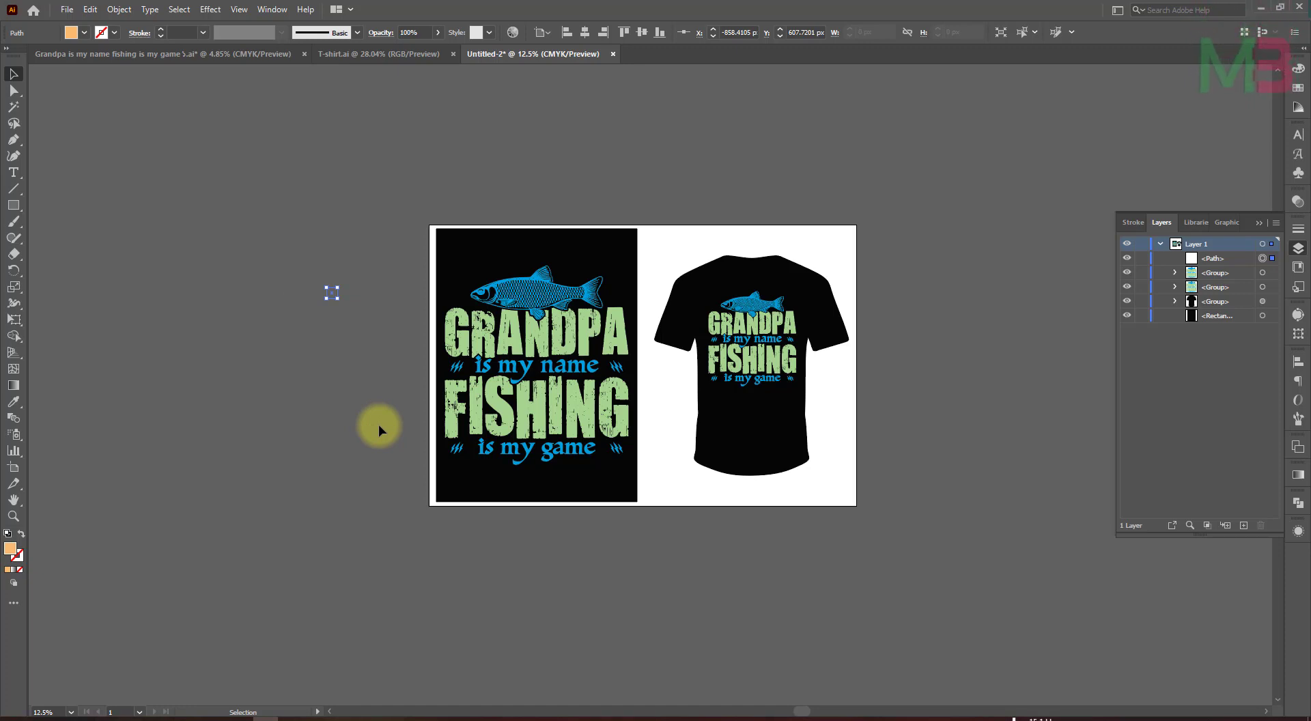
pyautogui.click(974, 310)
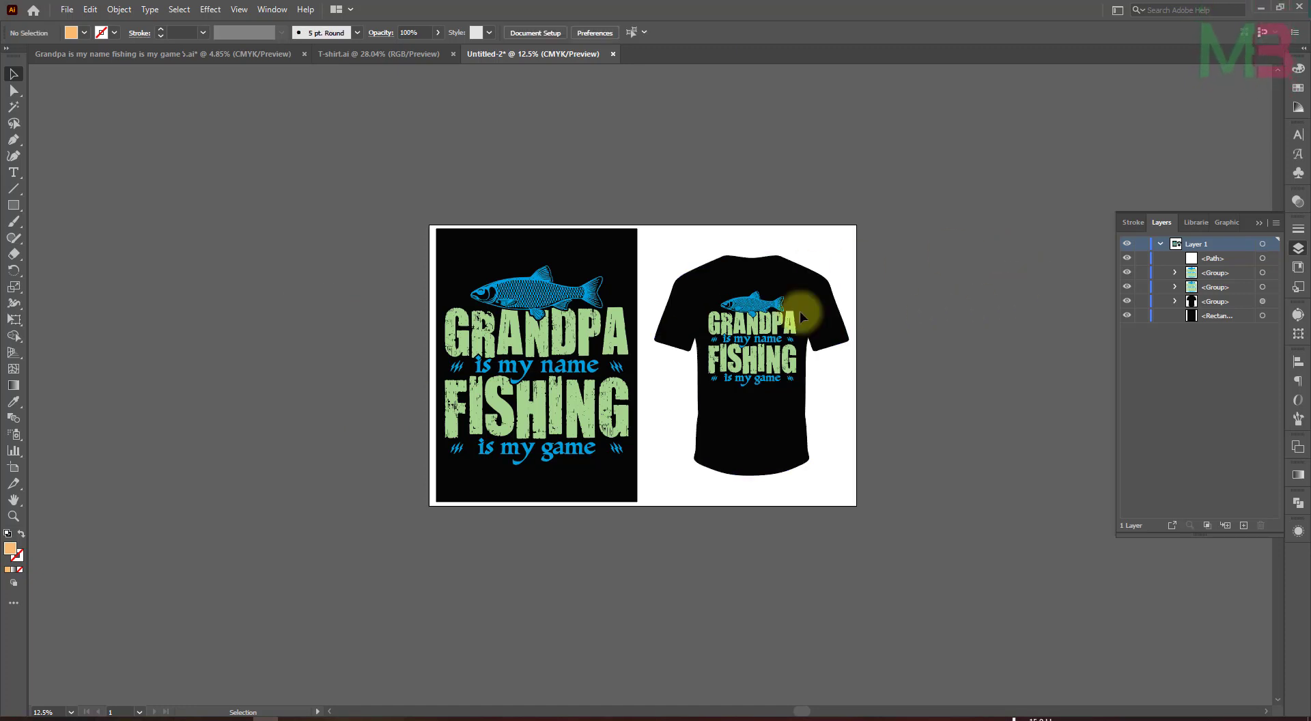
pyautogui.click(543, 297)
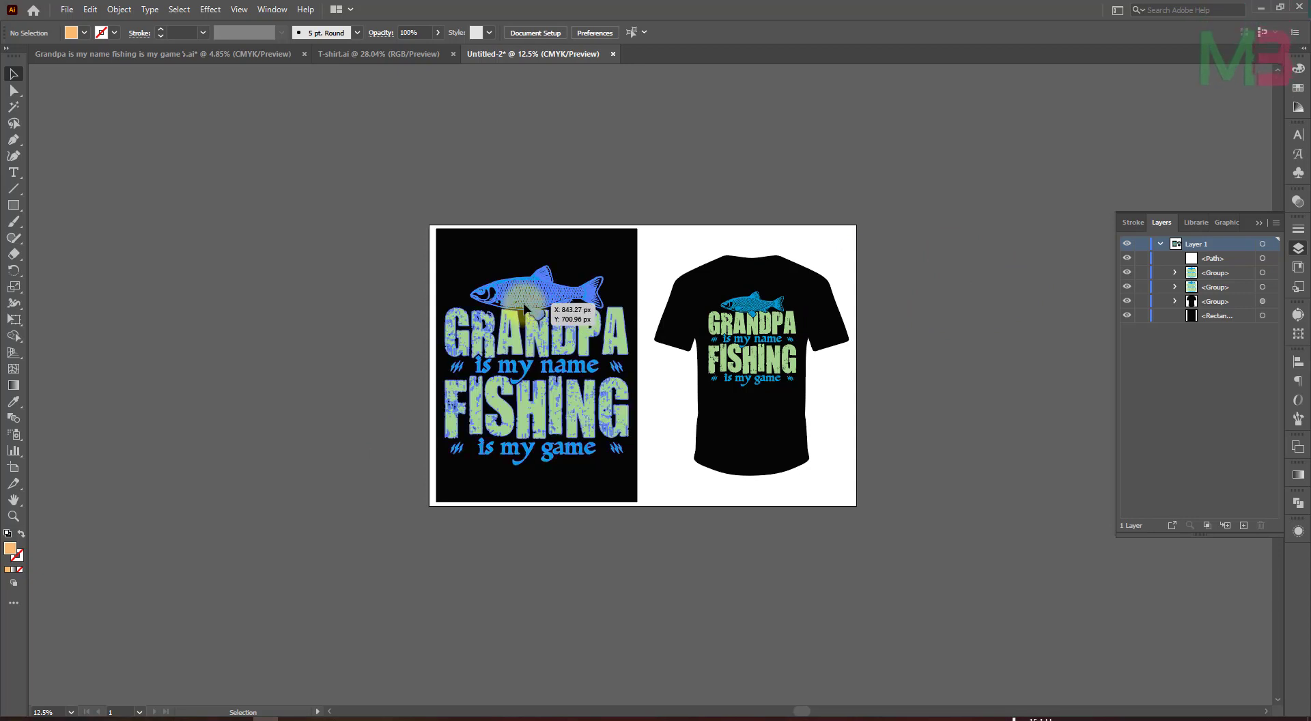
pyautogui.click(1010, 388)
pyautogui.click(786, 321)
pyautogui.click(934, 358)
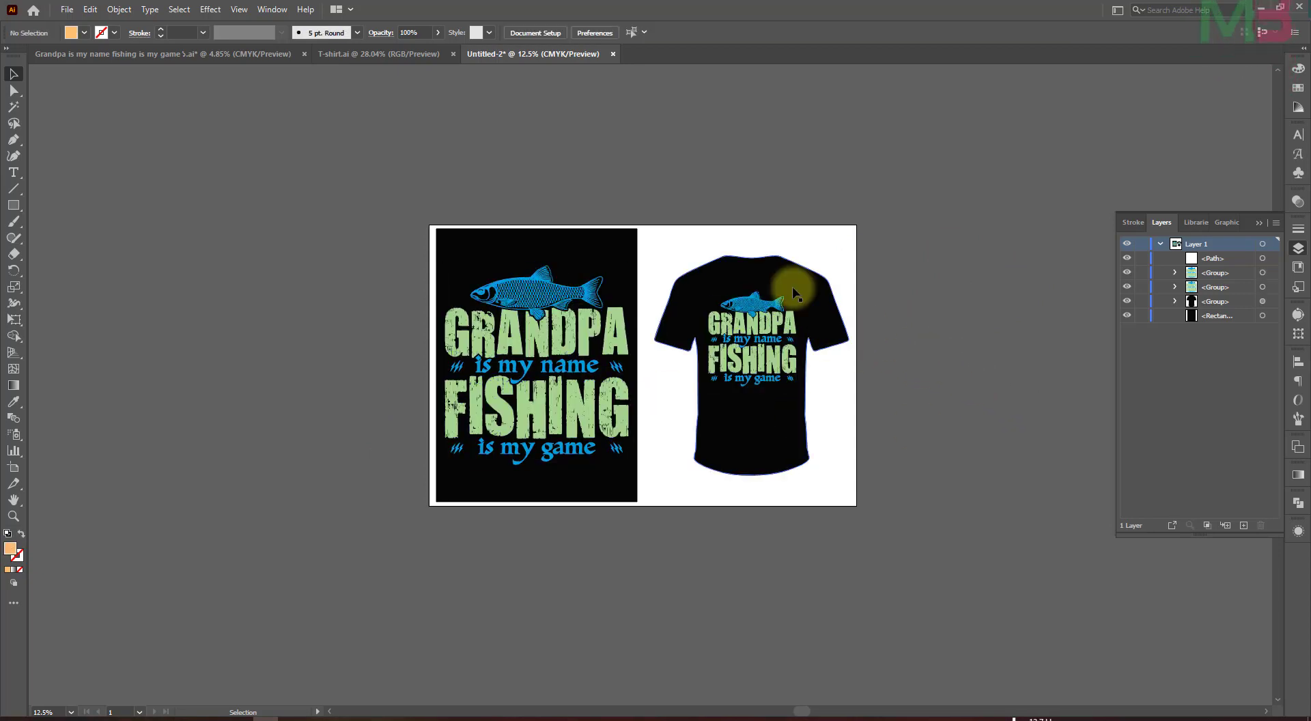
pyautogui.click(539, 231)
pyautogui.click(685, 266)
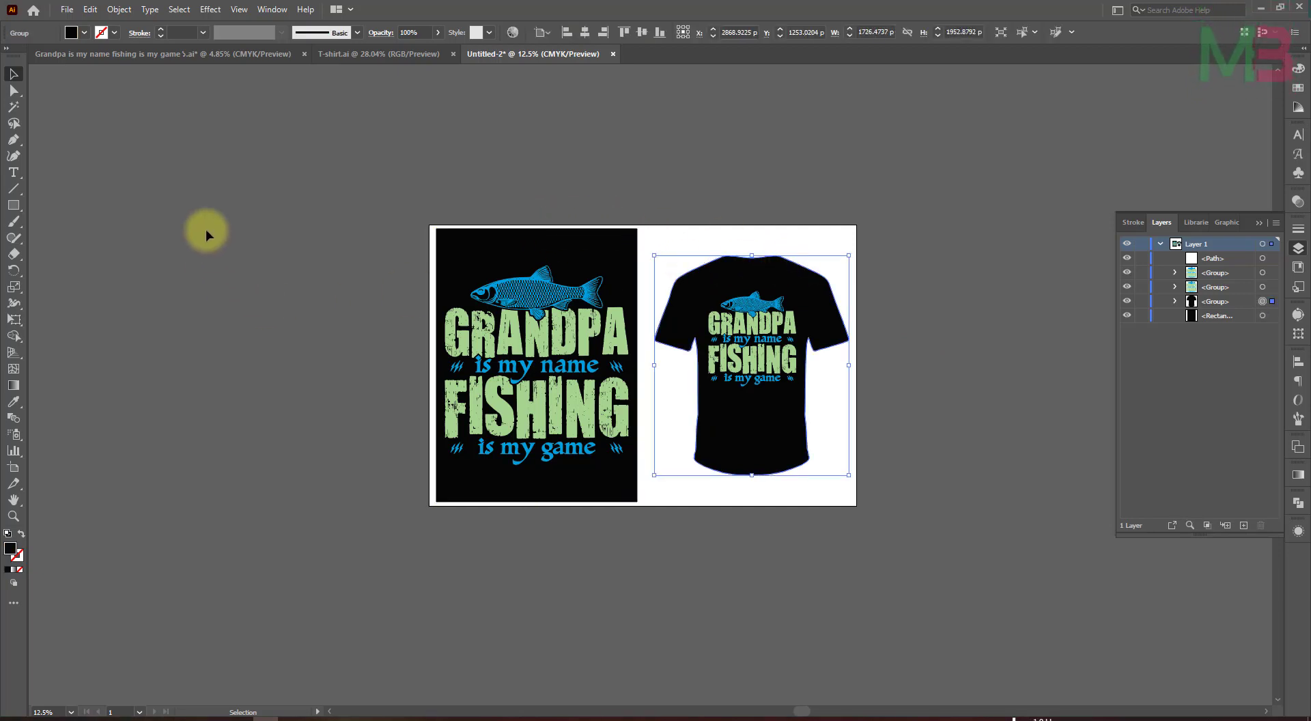
pyautogui.moveTo(205, 222); pyautogui.dragTo(336, 408)
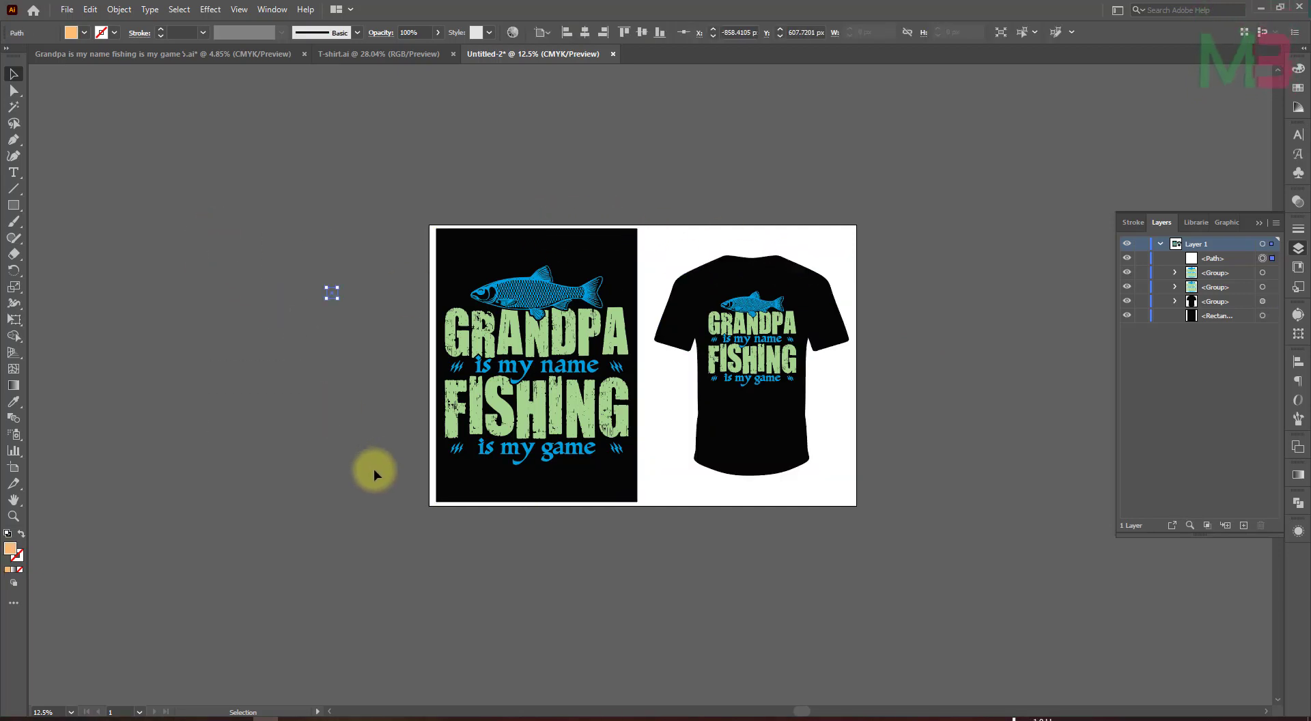
pyautogui.press('Delete')
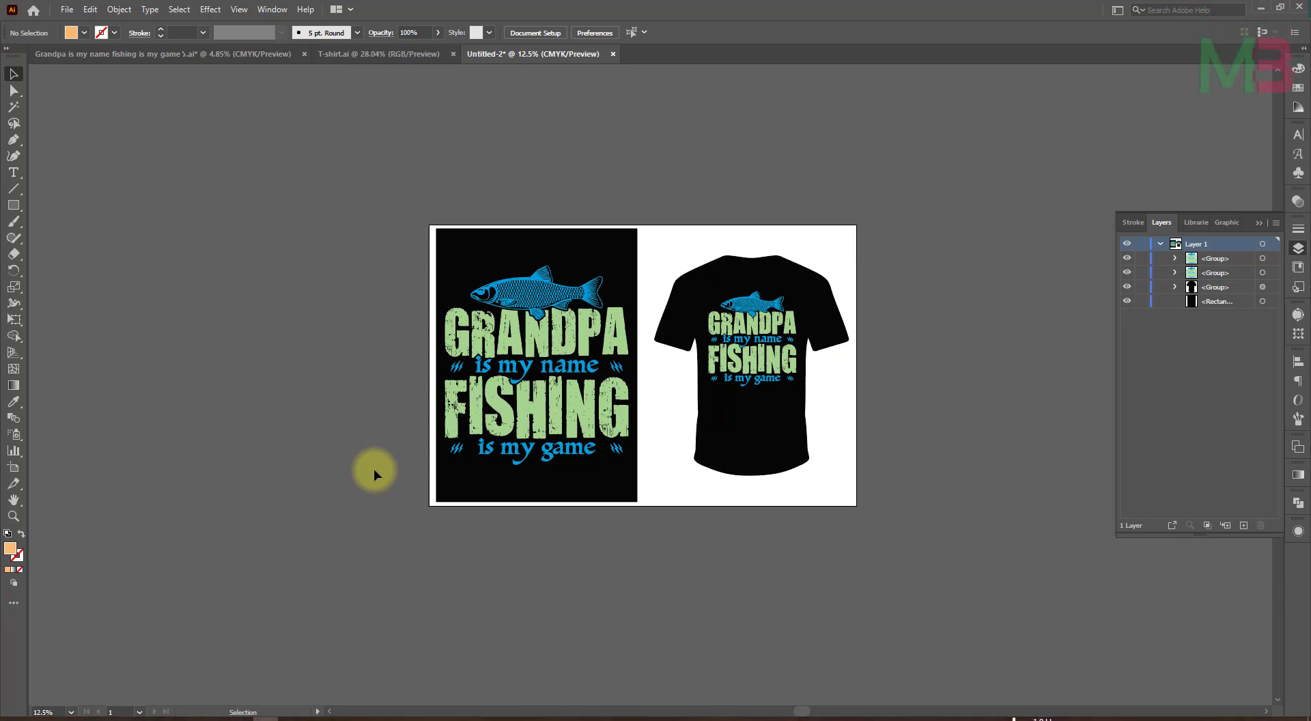
pyautogui.hotkey('ctrl', 'a')
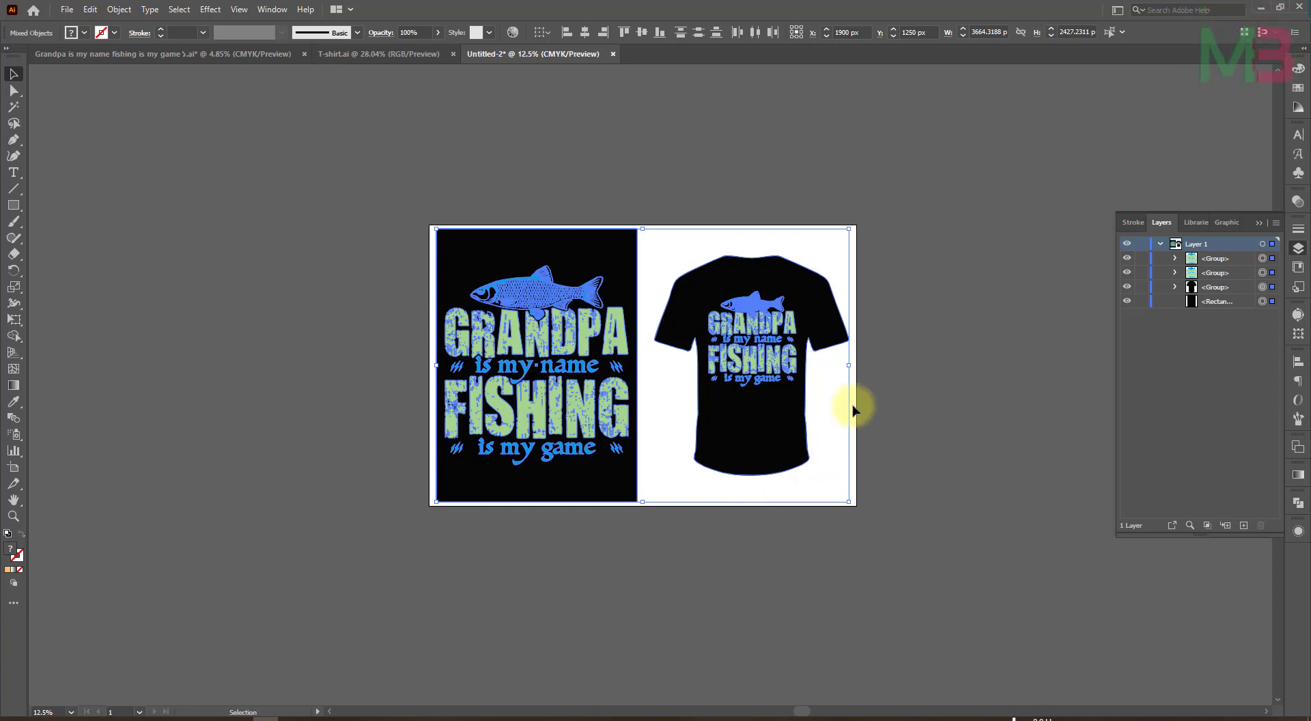
# - Save the artwork as Illustrator EPS 'Grandpa is my name fishing is my game' in the Shutterstock 1 folder
pyautogui.click(912, 350)
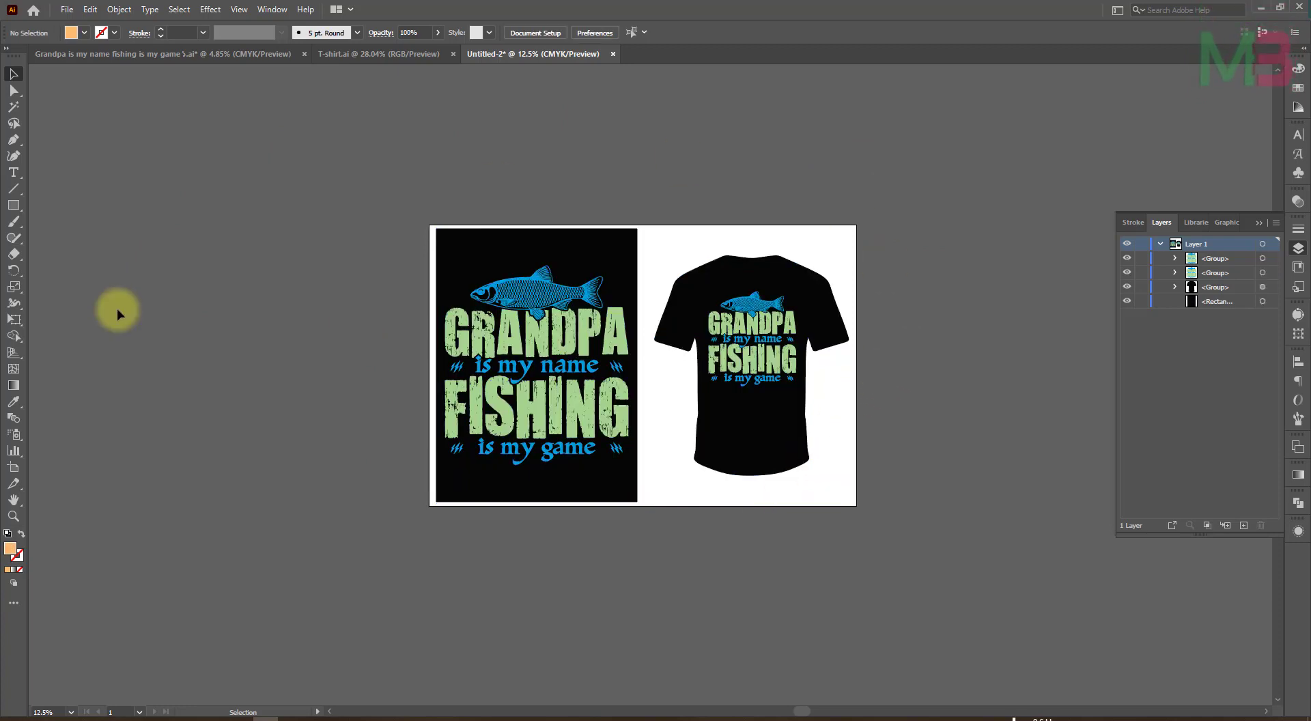
pyautogui.click(66, 9)
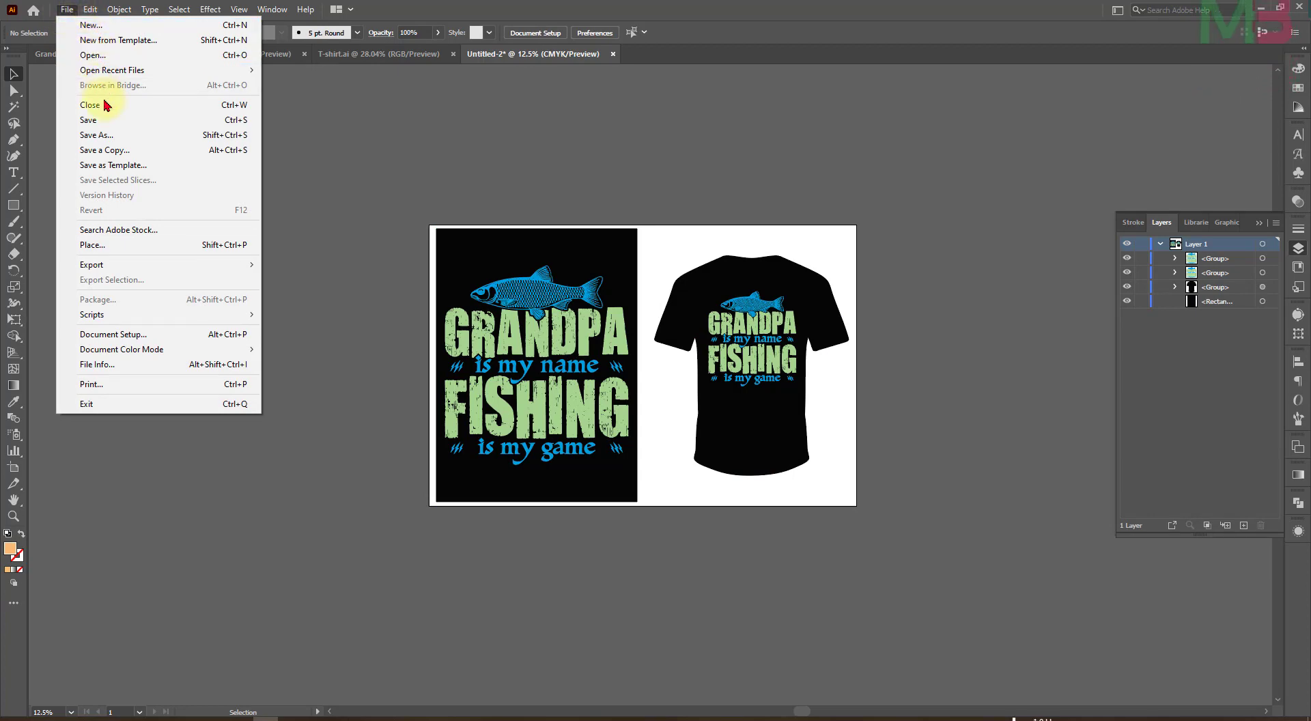
pyautogui.click(104, 136)
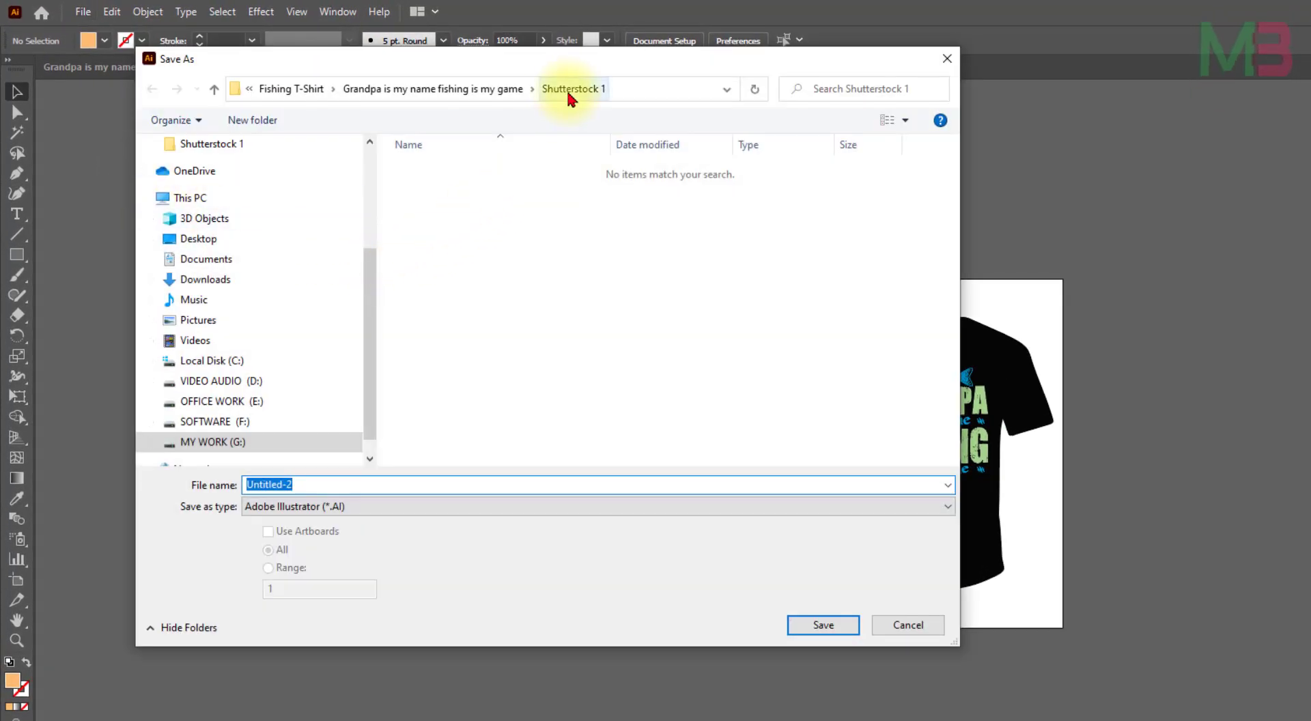
pyautogui.click(489, 90)
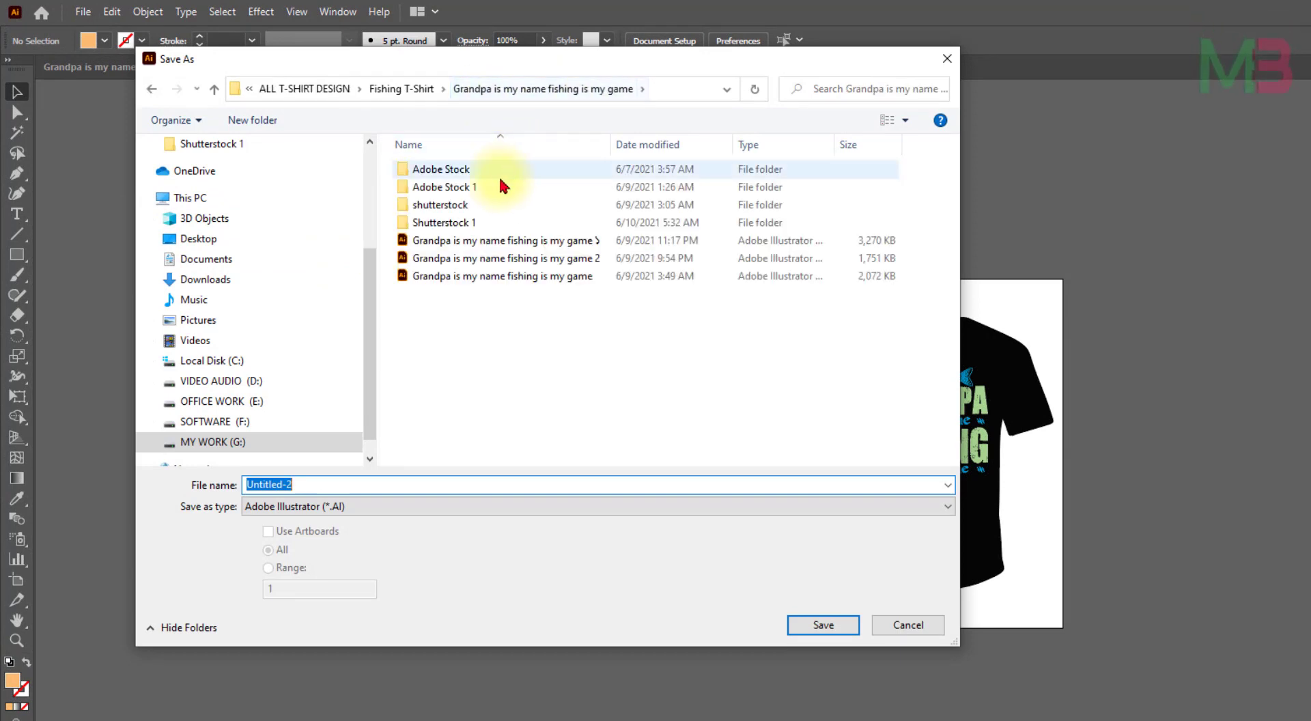
pyautogui.doubleClick(470, 223)
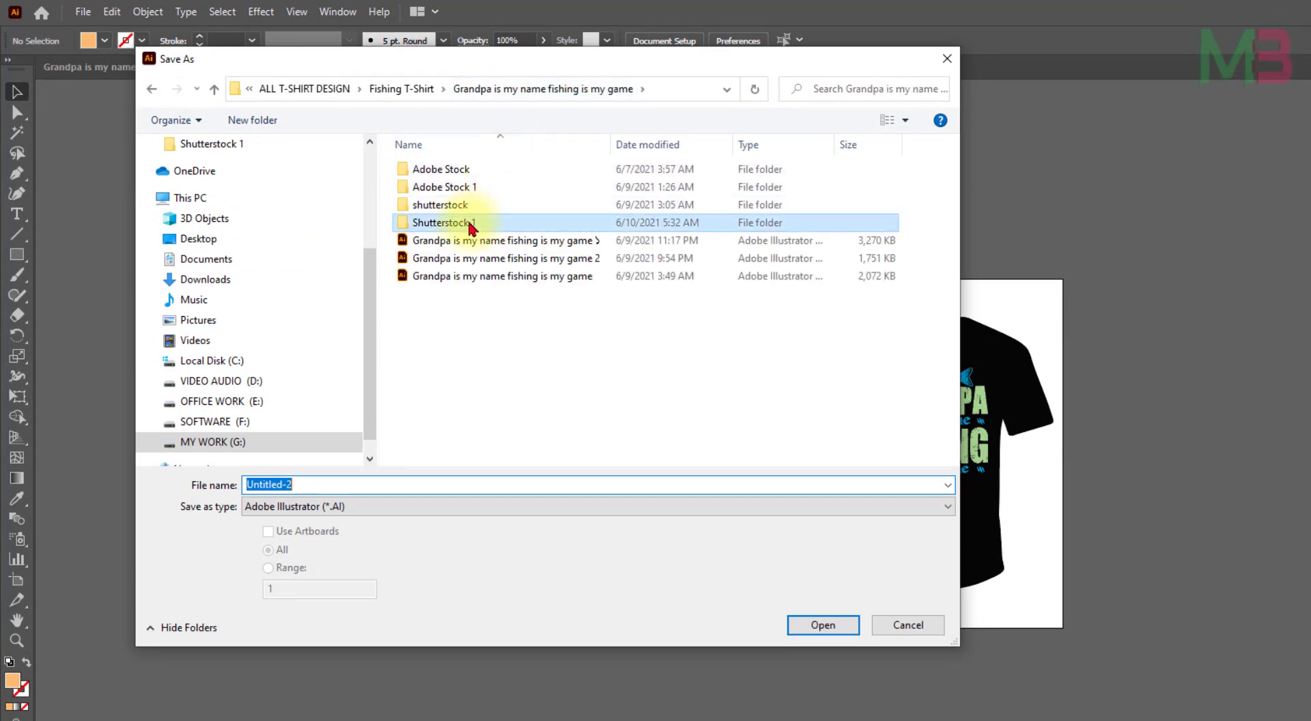
pyautogui.click(317, 485)
pyautogui.write('Grandpa is my name fishing is my game')
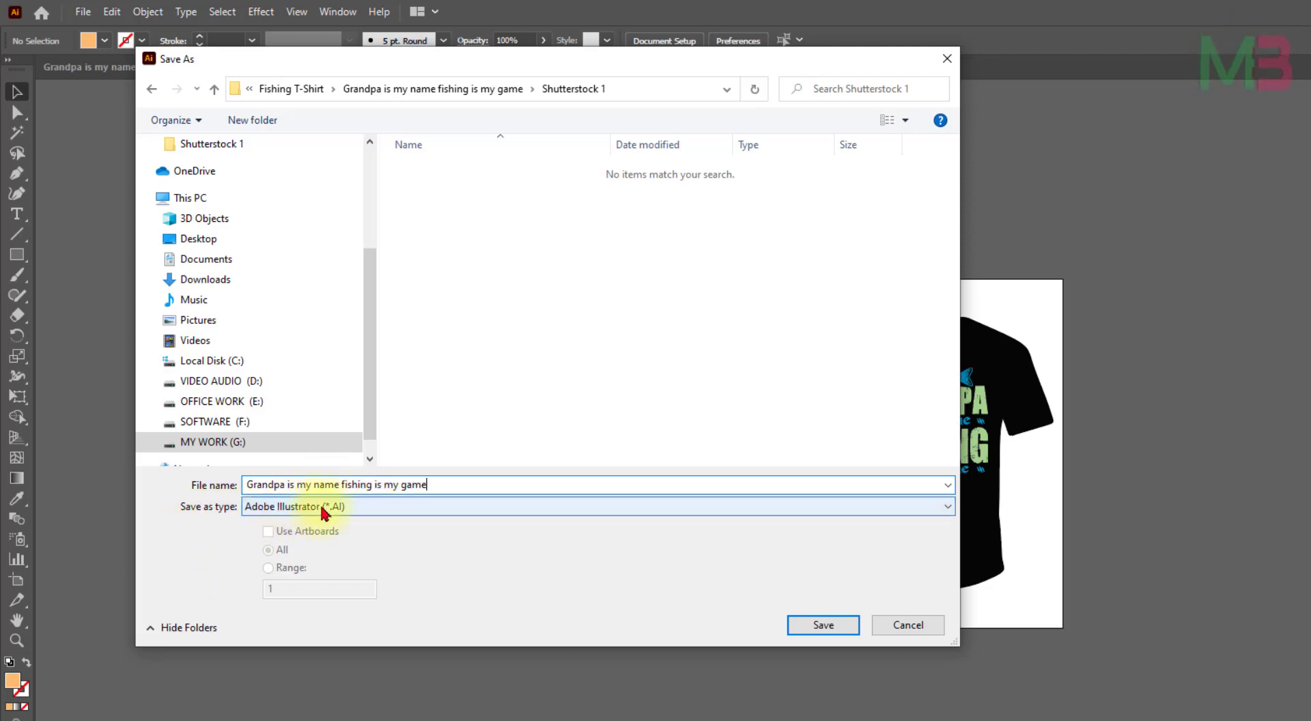
pyautogui.click(360, 509)
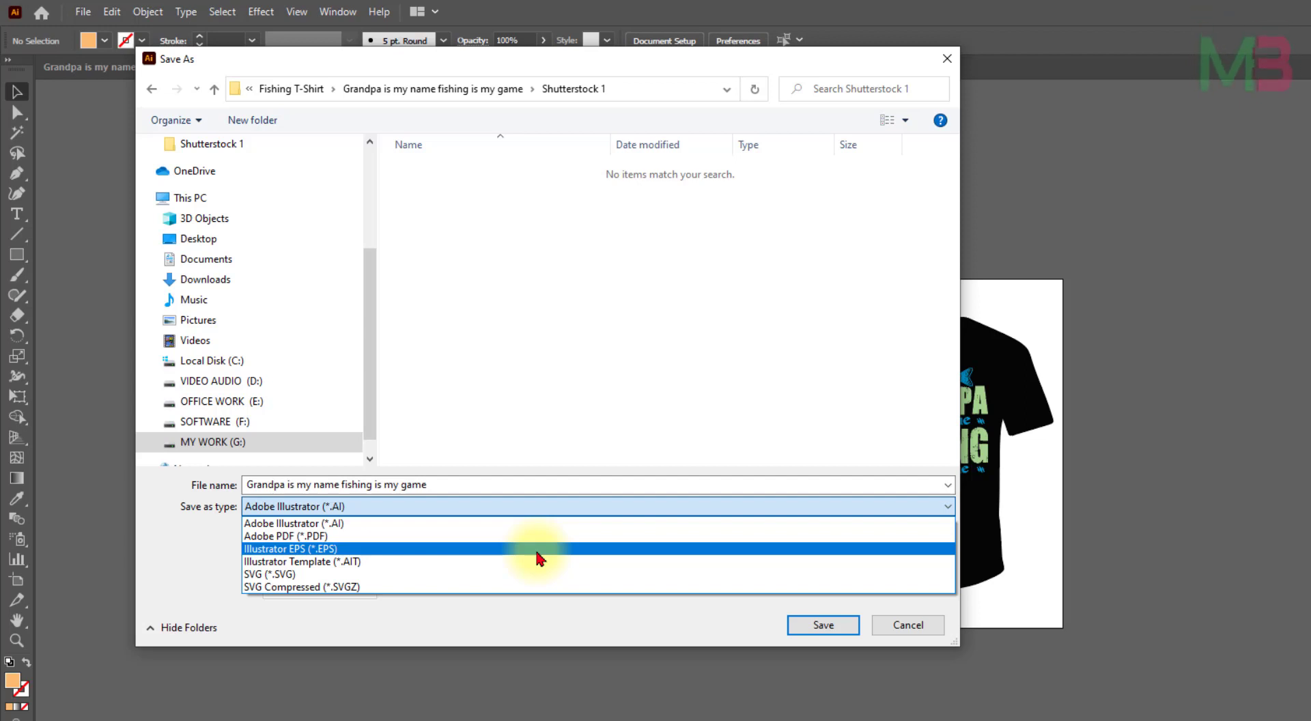
pyautogui.click(333, 551)
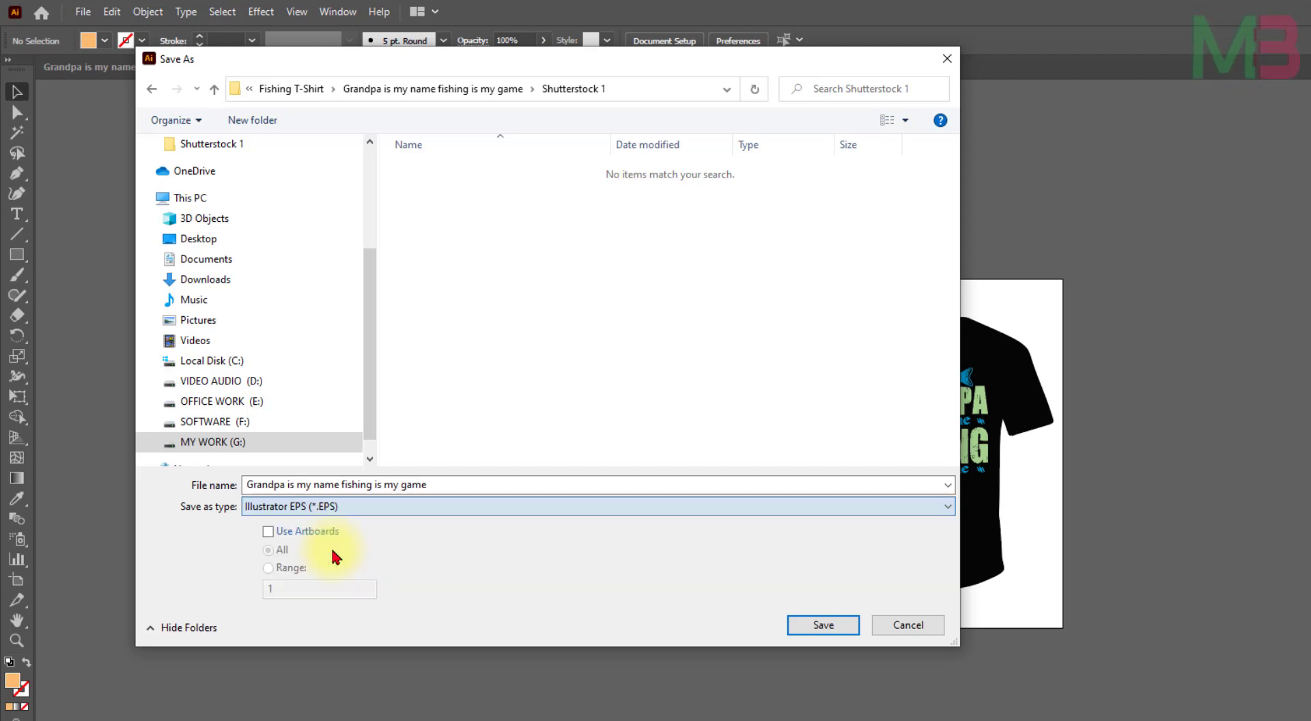
pyautogui.click(825, 625)
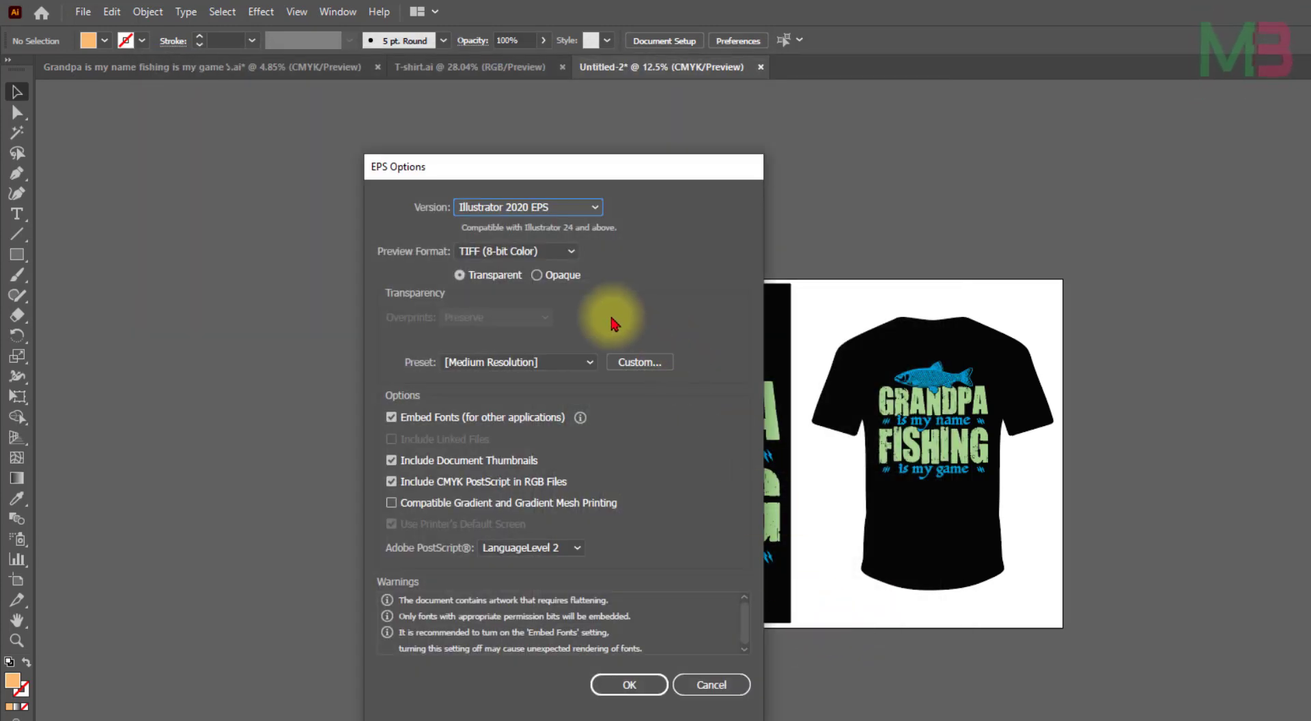
# - Set the EPS version to Illustrator 10 EPS and confirm the save
pyautogui.click(588, 207)
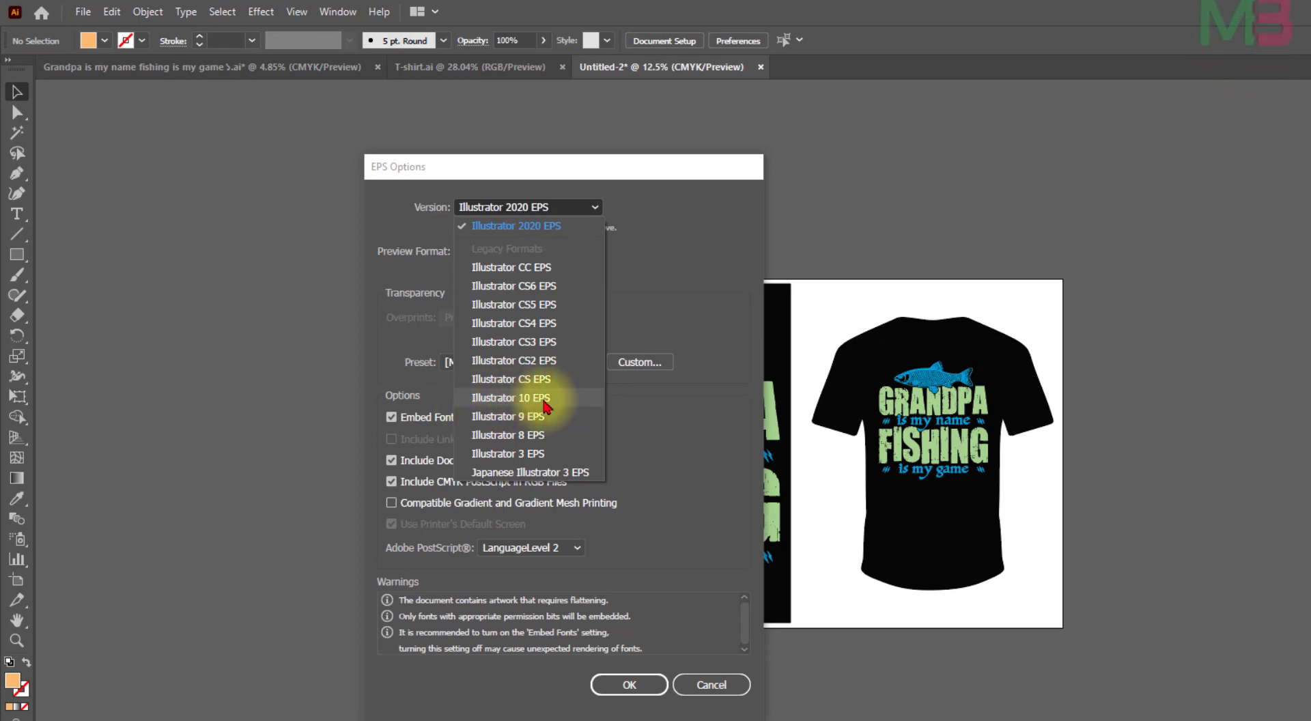
pyautogui.click(564, 401)
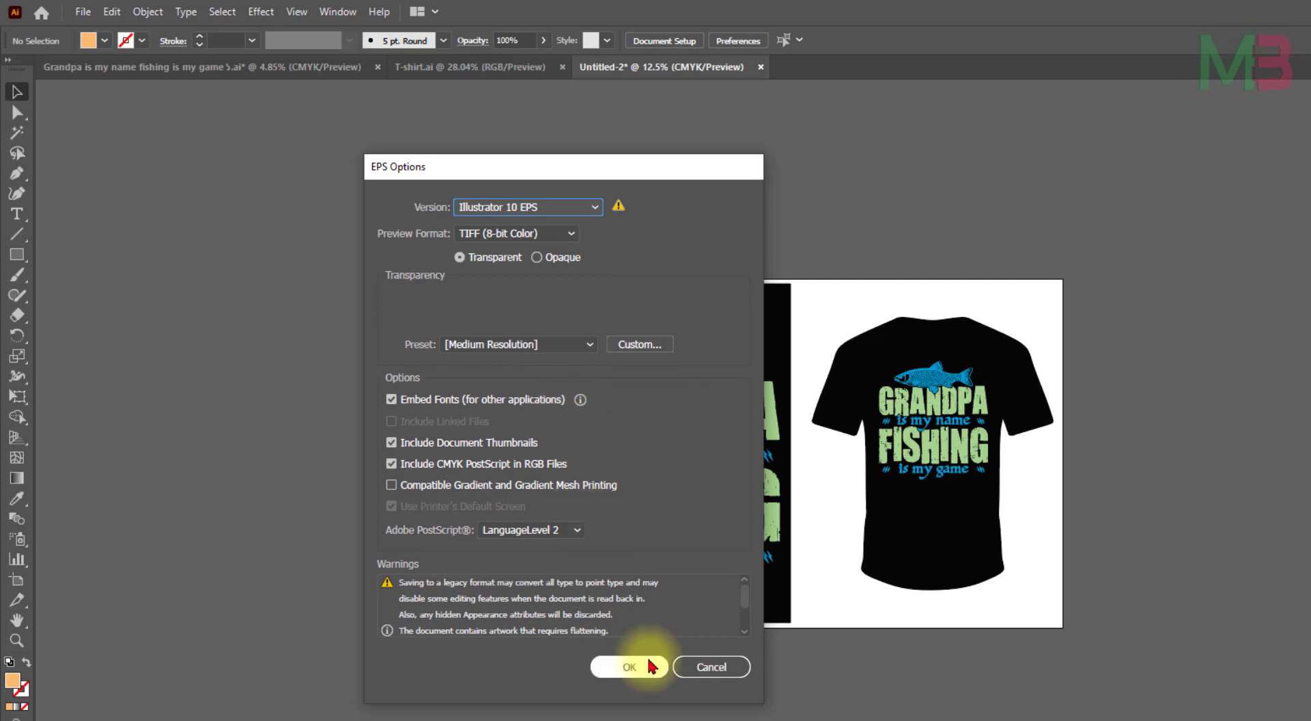
pyautogui.click(633, 682)
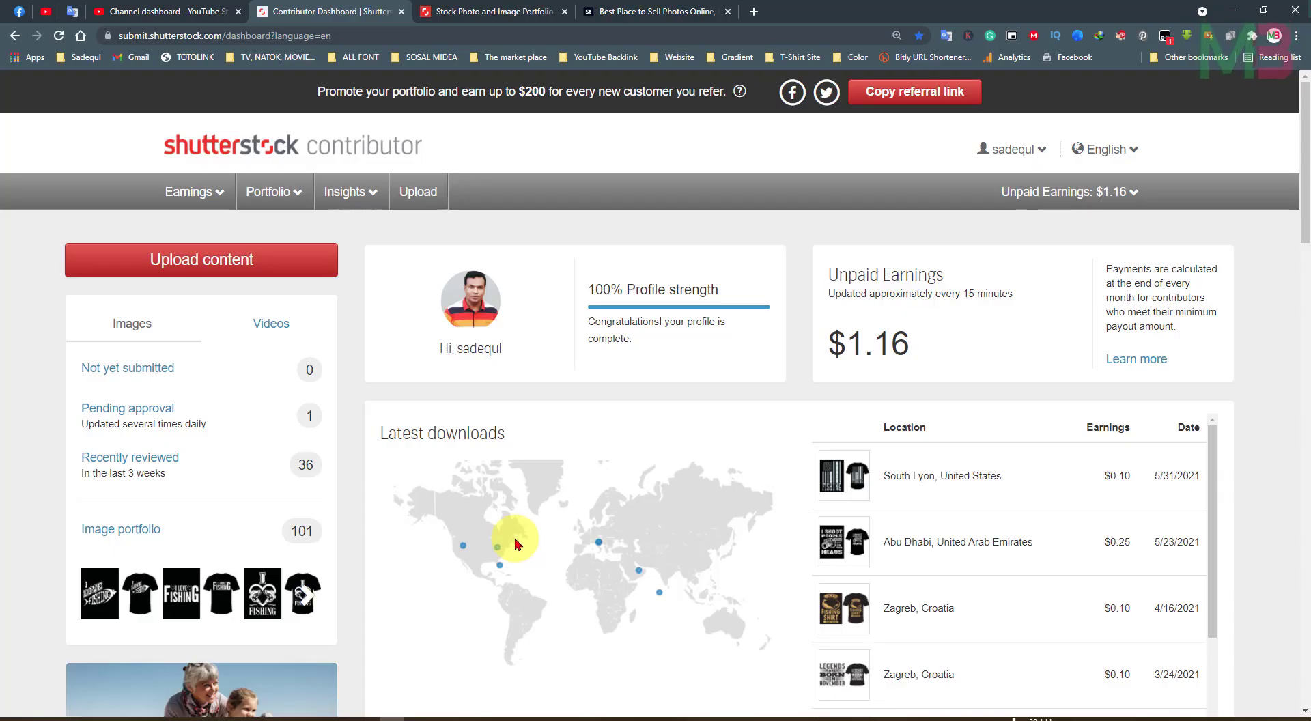
# - Upload the Grandpa fishing EPS from the Shutterstock 1 folder and continue to Submit content
pyautogui.click(272, 192)
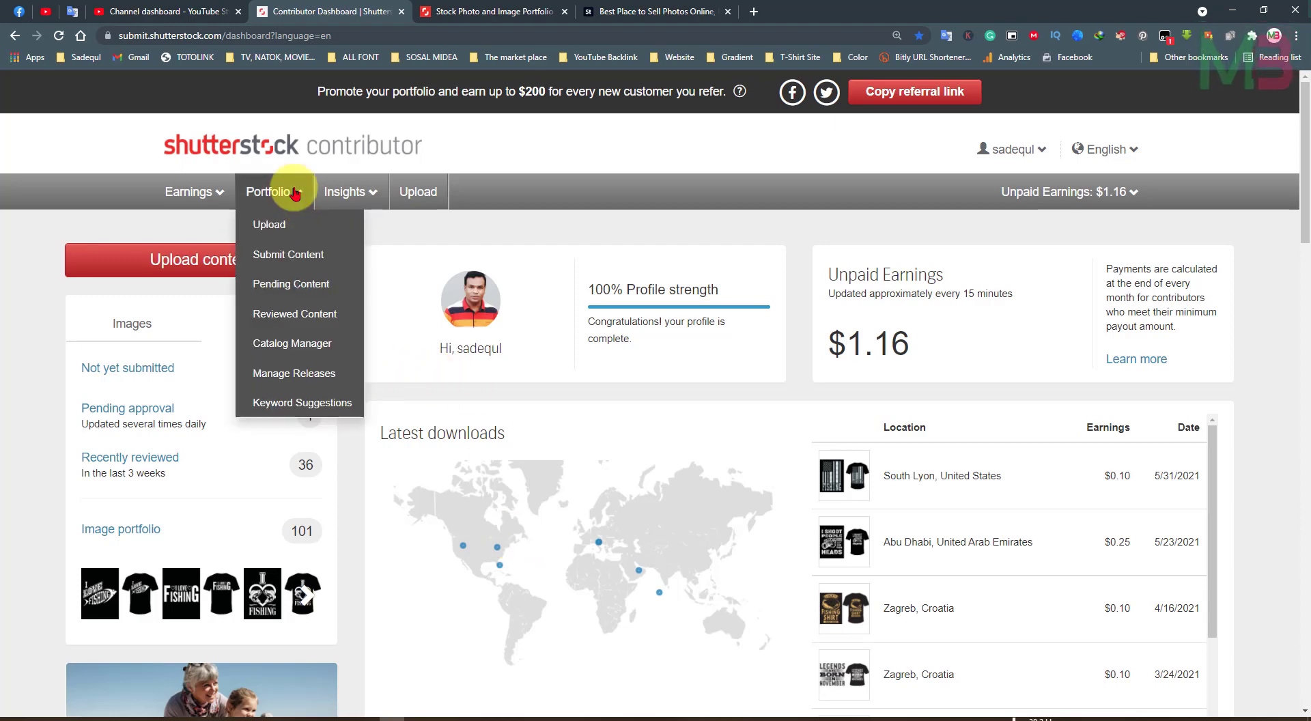
pyautogui.click(272, 234)
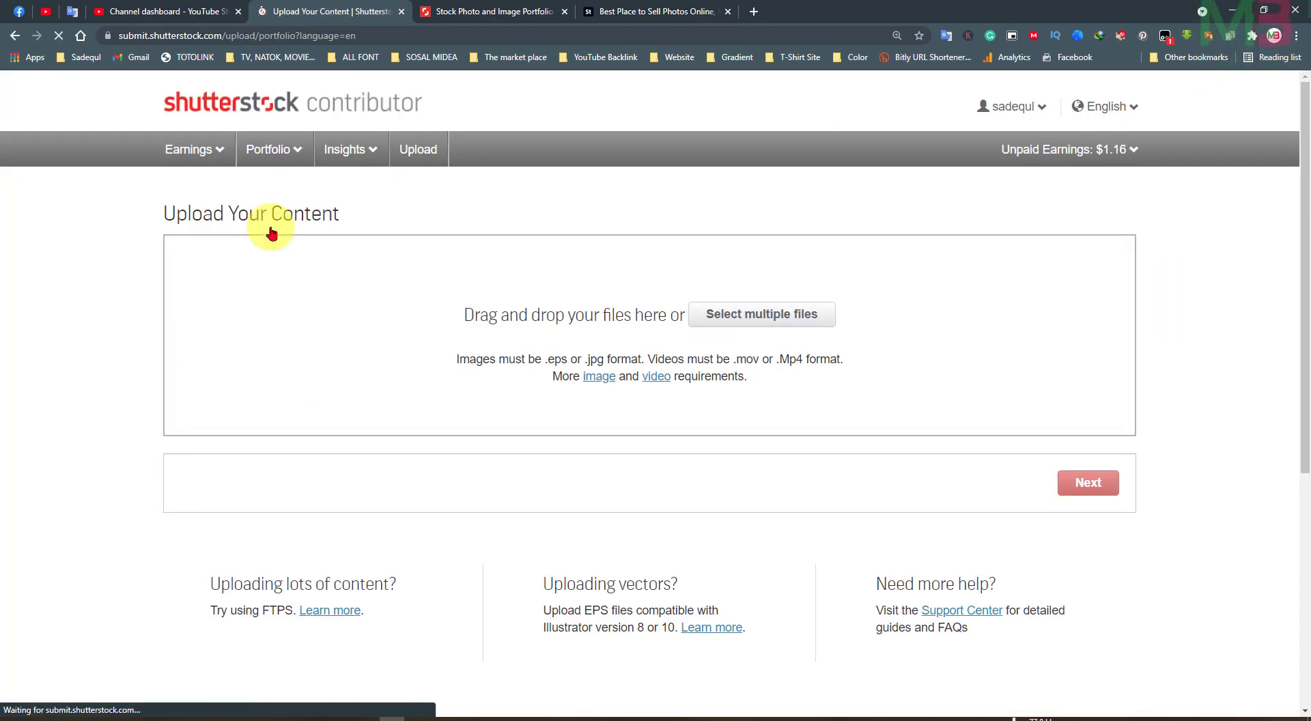
pyautogui.click(72, 714)
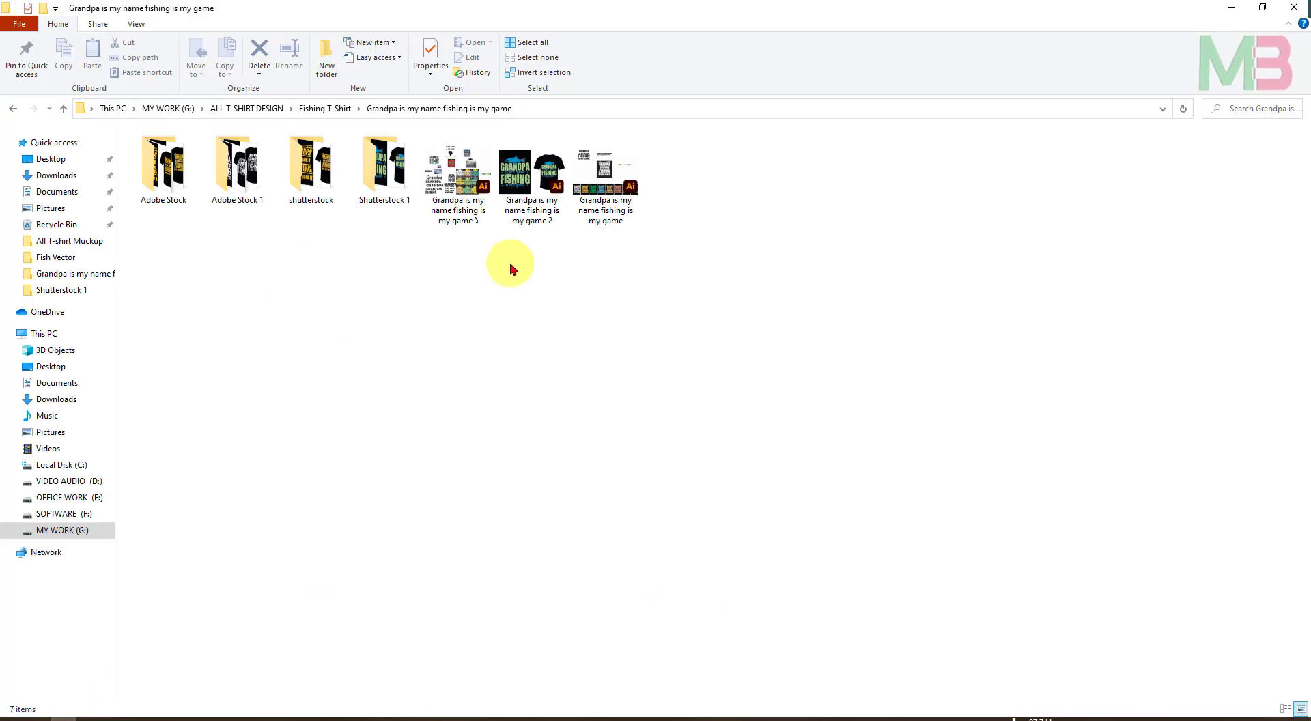
pyautogui.doubleClick(375, 161)
pyautogui.moveTo(164, 174)
pyautogui.mouseDown()
pyautogui.moveTo(440, 585)
pyautogui.moveTo(595, 429)
pyautogui.moveTo(536, 364)
pyautogui.mouseUp()
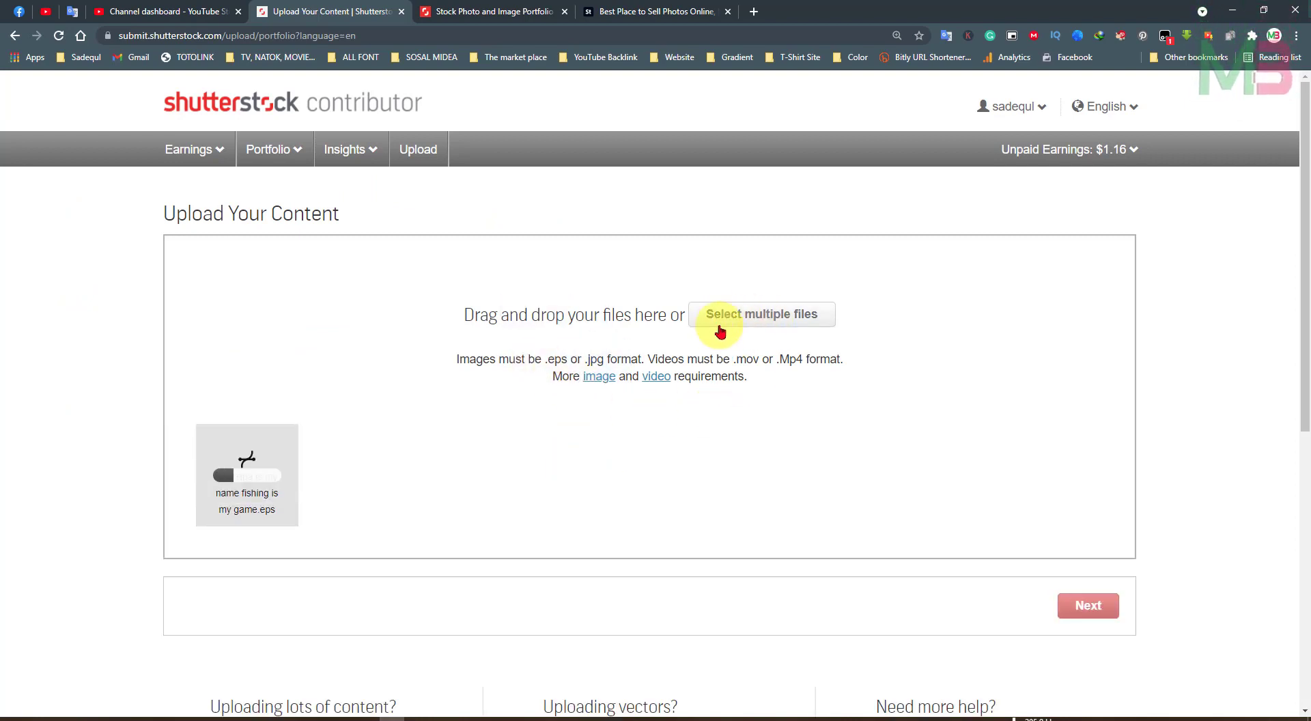
pyautogui.click(779, 316)
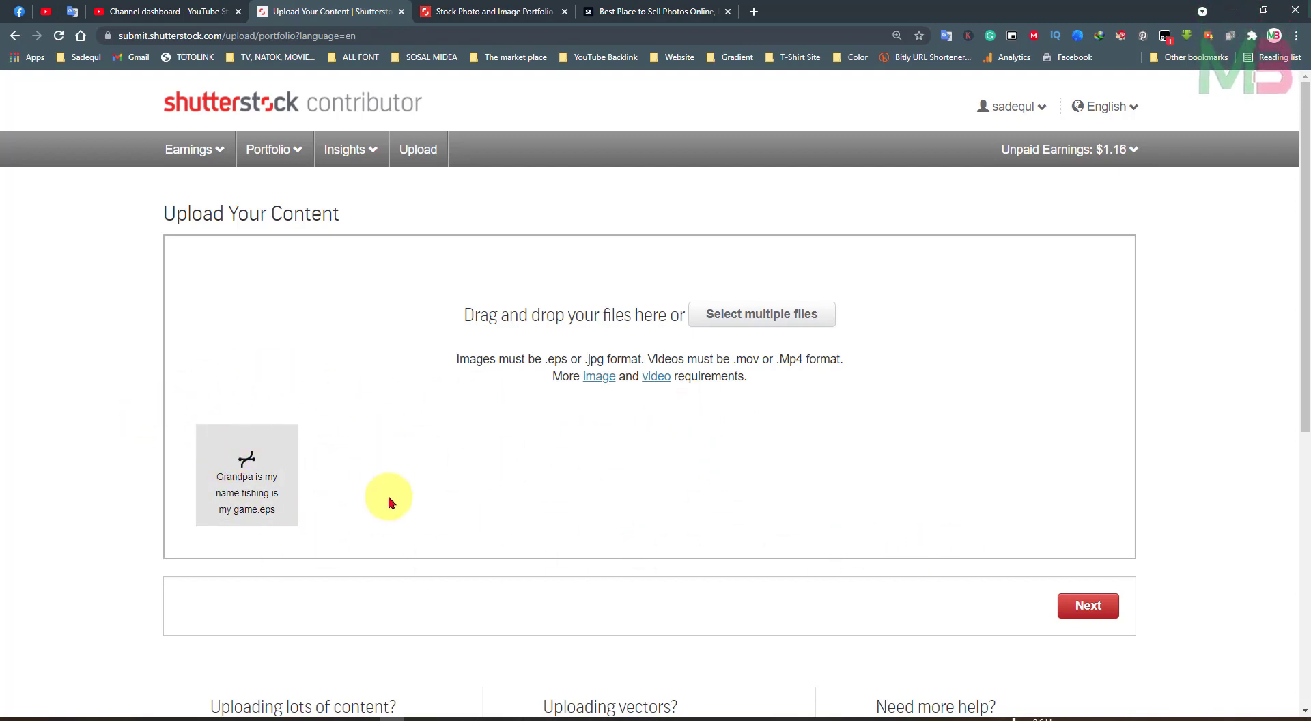
pyautogui.click(1093, 610)
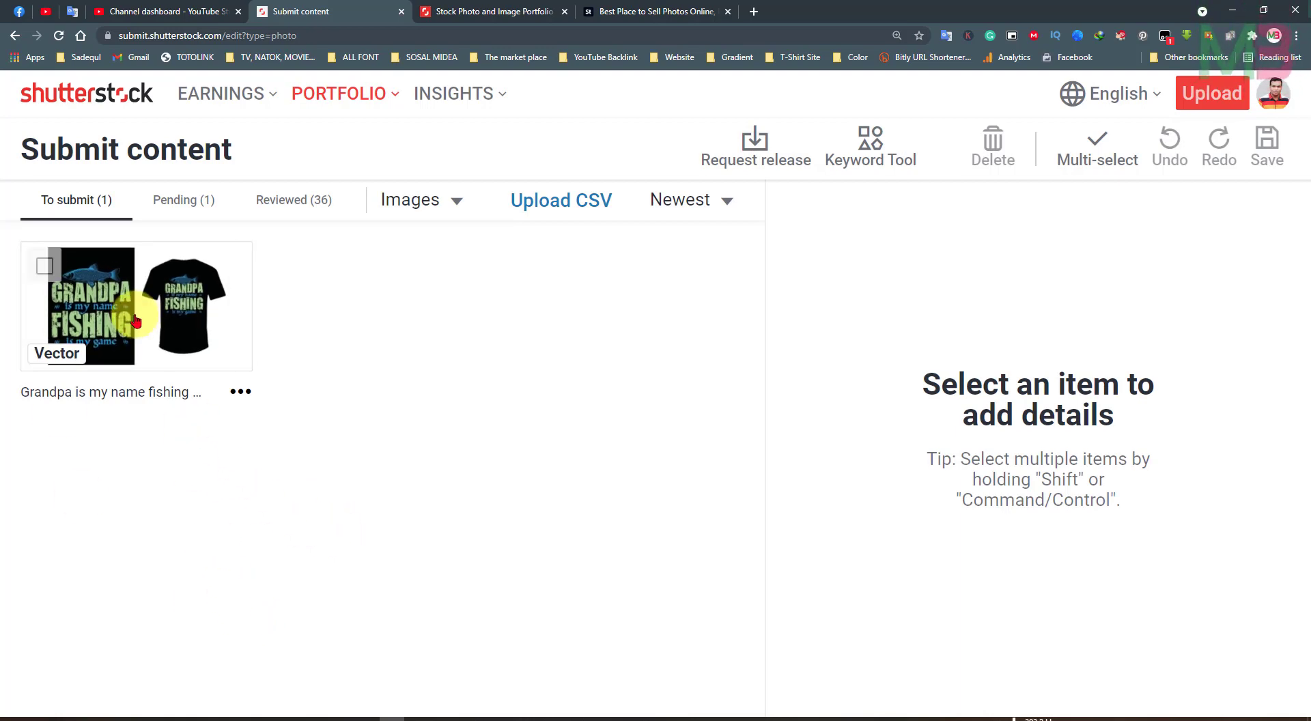
# - Select the uploaded Grandpa fishing vector to show its Illustration/Commercial details form
pyautogui.click(136, 321)
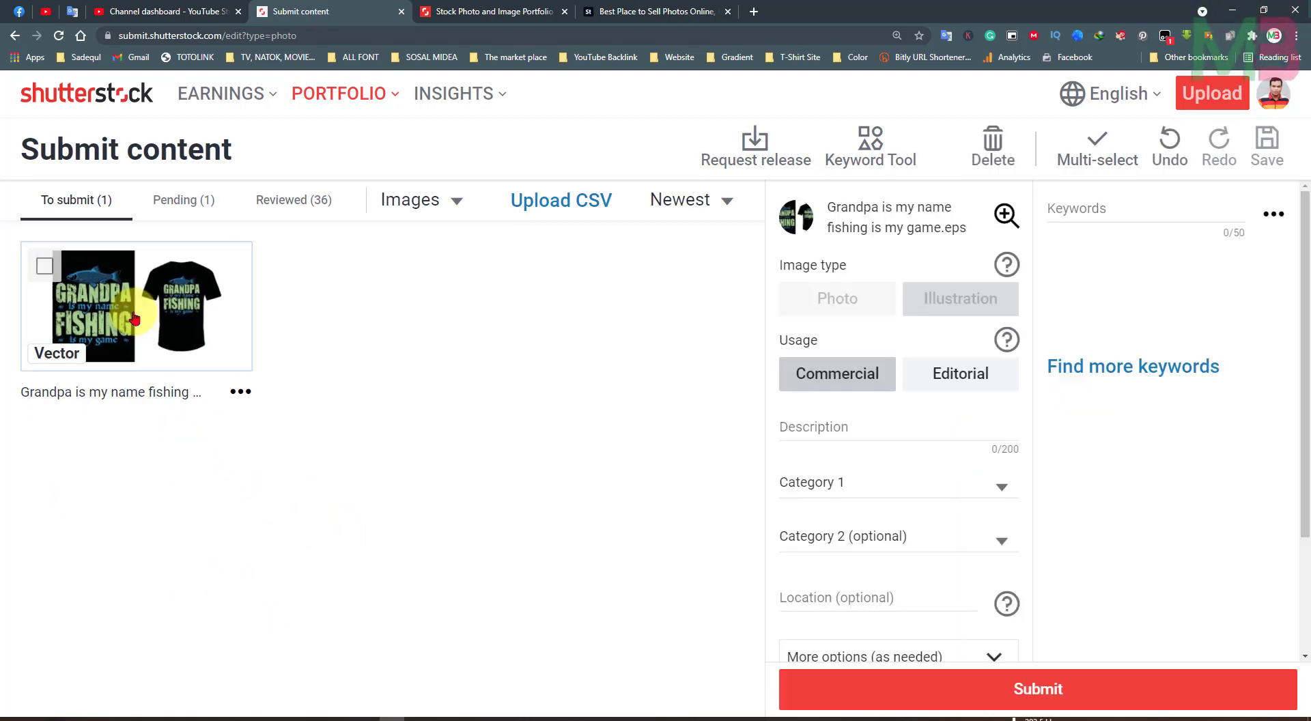
pyautogui.click(45, 268)
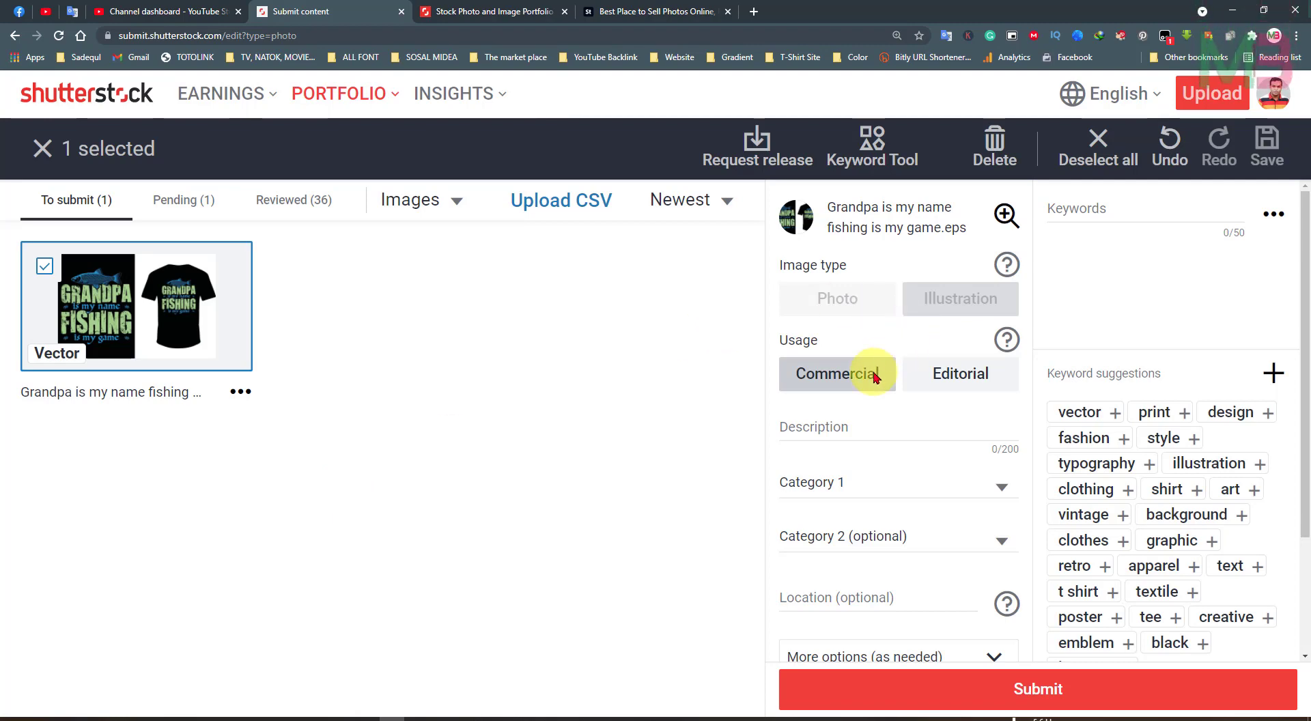
# - Set the description to 'Grandpa is my name fishing is my game. Fishing T-shirt.' using the copied title
pyautogui.click(828, 427)
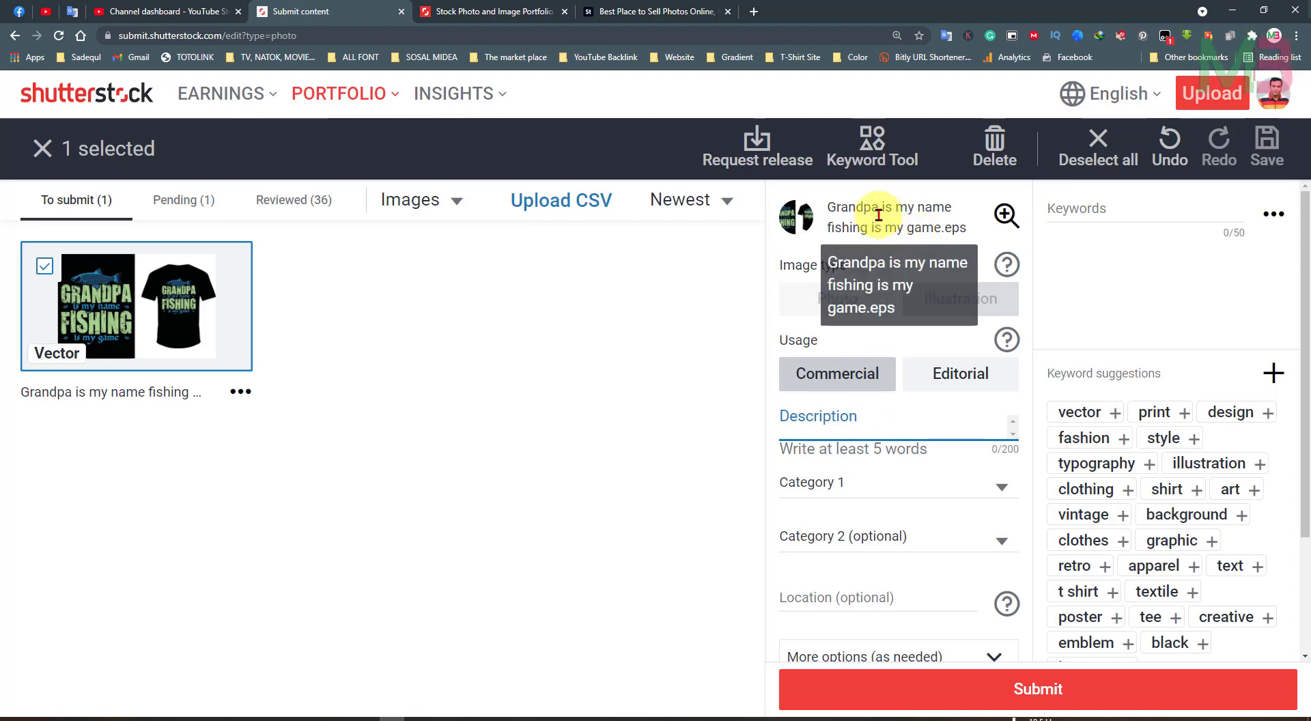
pyautogui.moveTo(828, 206)
pyautogui.mouseDown()
pyautogui.moveTo(866, 227)
pyautogui.moveTo(942, 234)
pyautogui.mouseUp()
pyautogui.hotkey('ctrl', 'c')
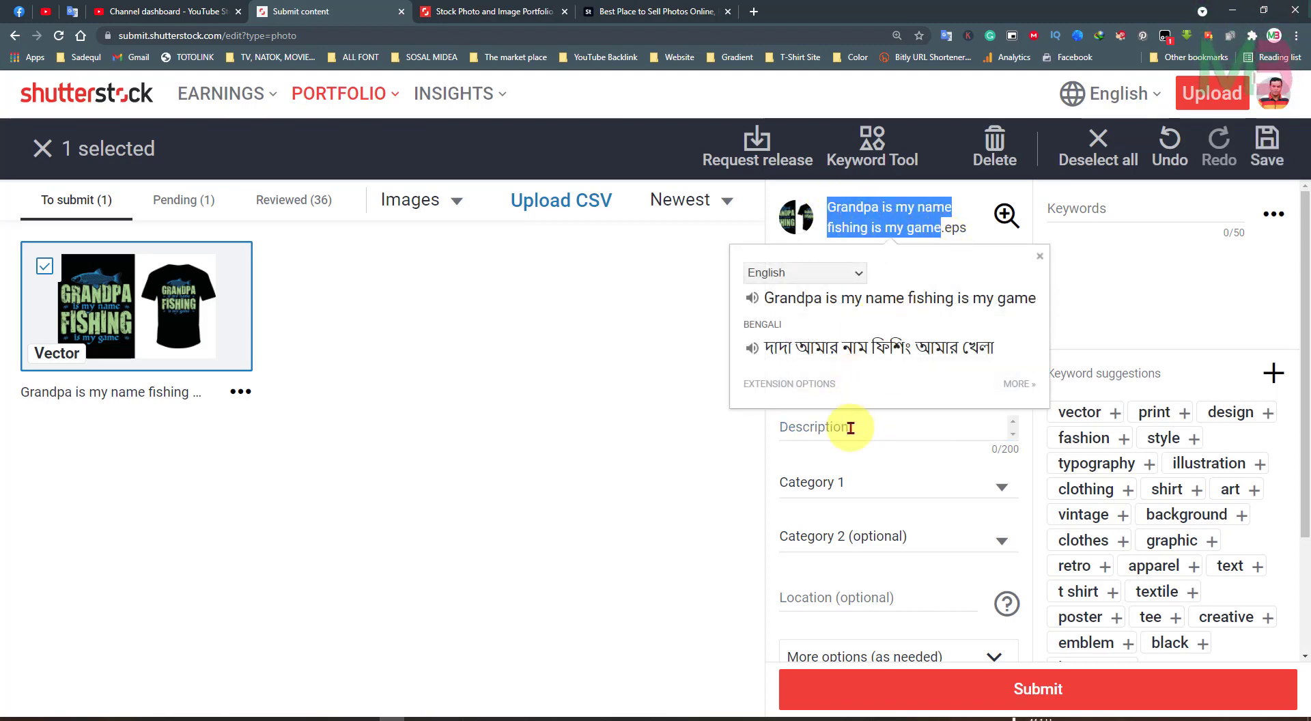
pyautogui.click(851, 428)
pyautogui.hotkey('ctrl', 'v')
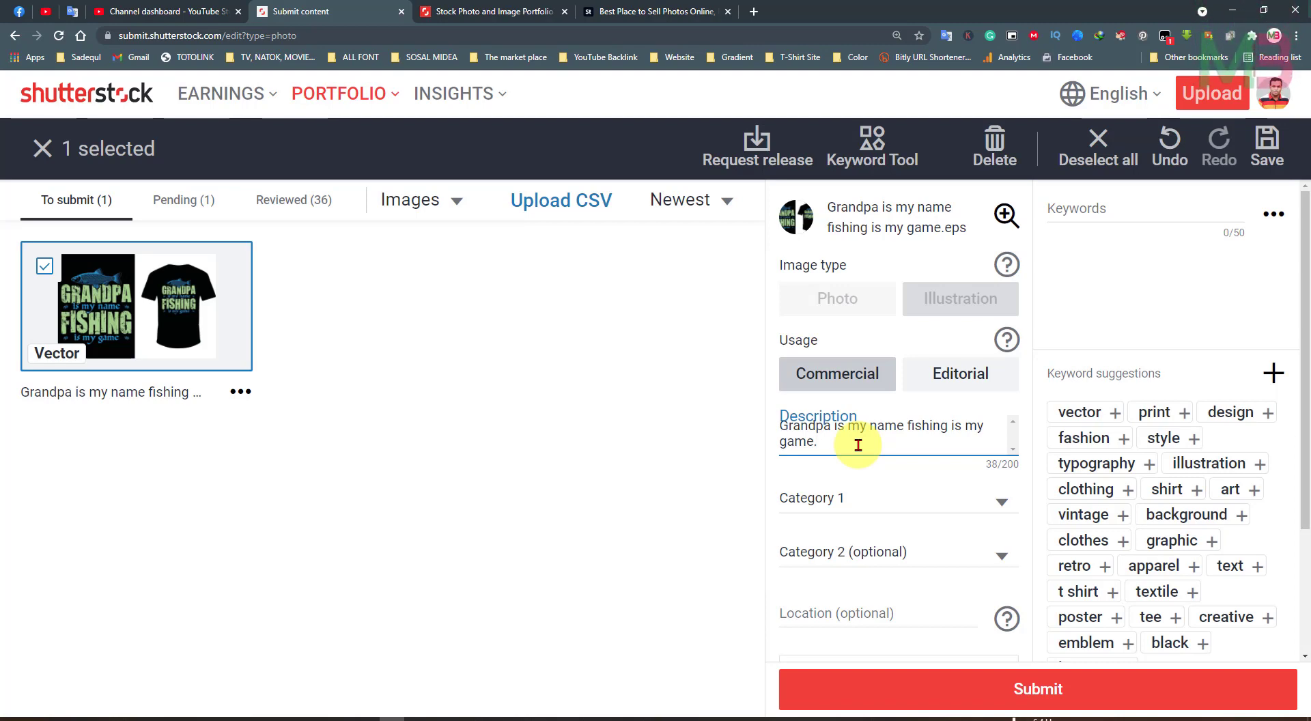
pyautogui.write(' F')
pyautogui.write('ishing T-shirt.')
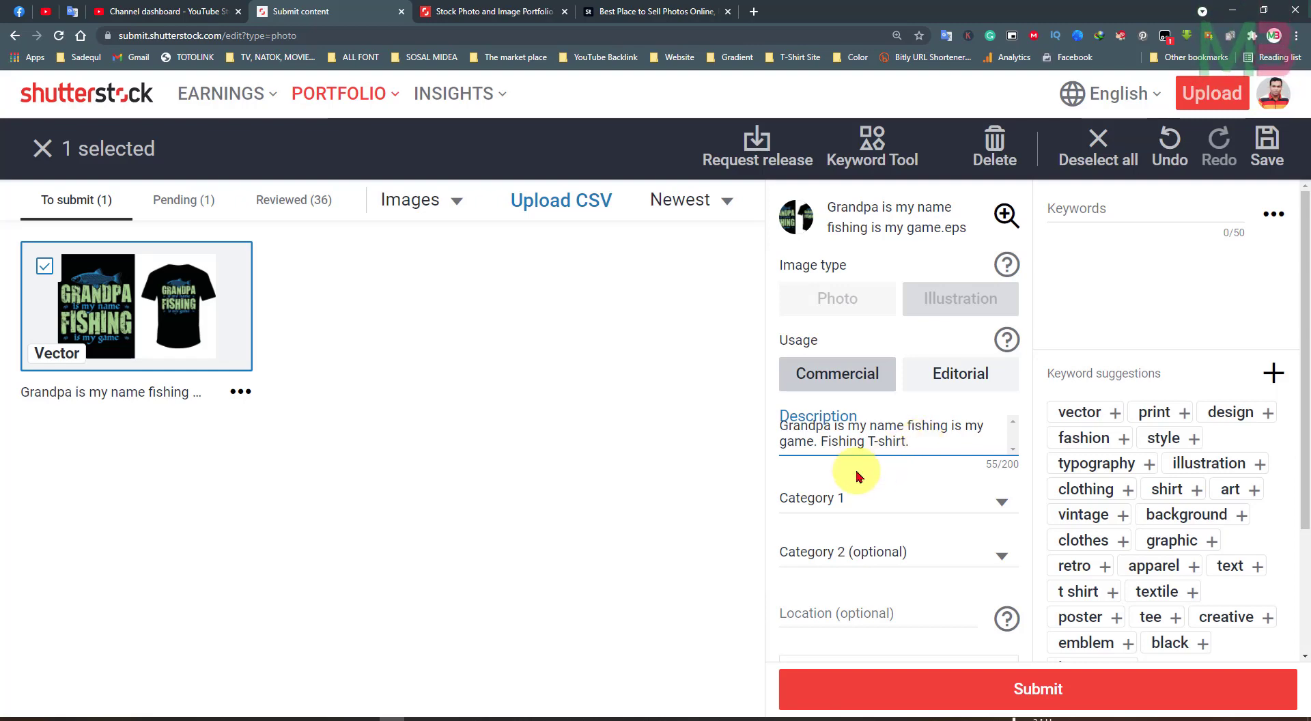
# - Choose Beauty/Fashion from the Category 1 dropdown
pyautogui.scroll(-2, 782, 581)
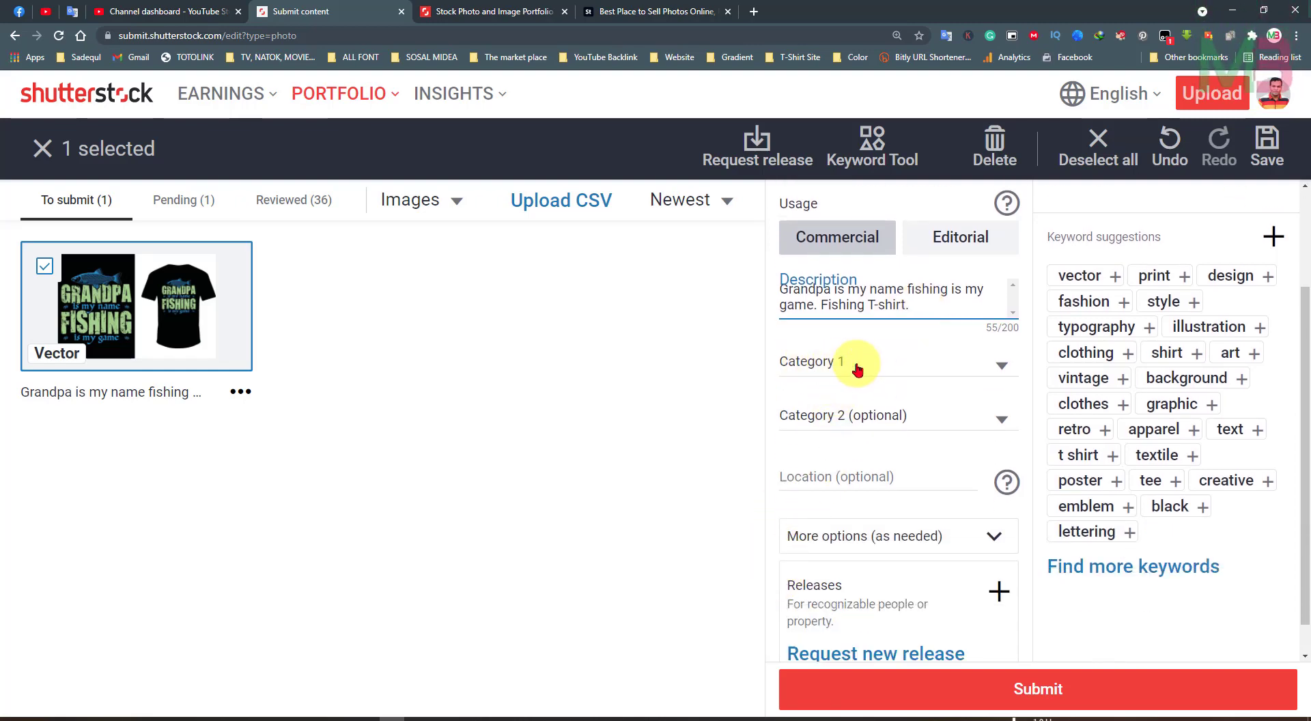
pyautogui.click(827, 369)
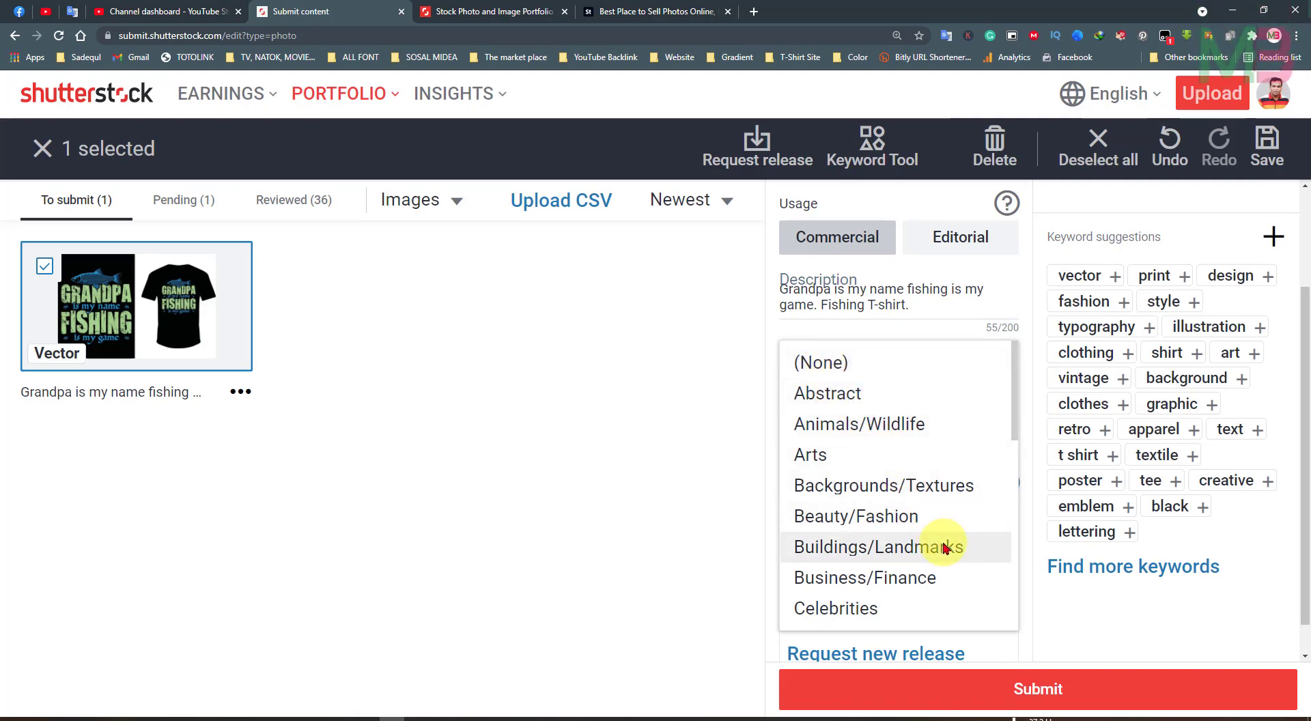
pyautogui.scroll(-2, 945, 548)
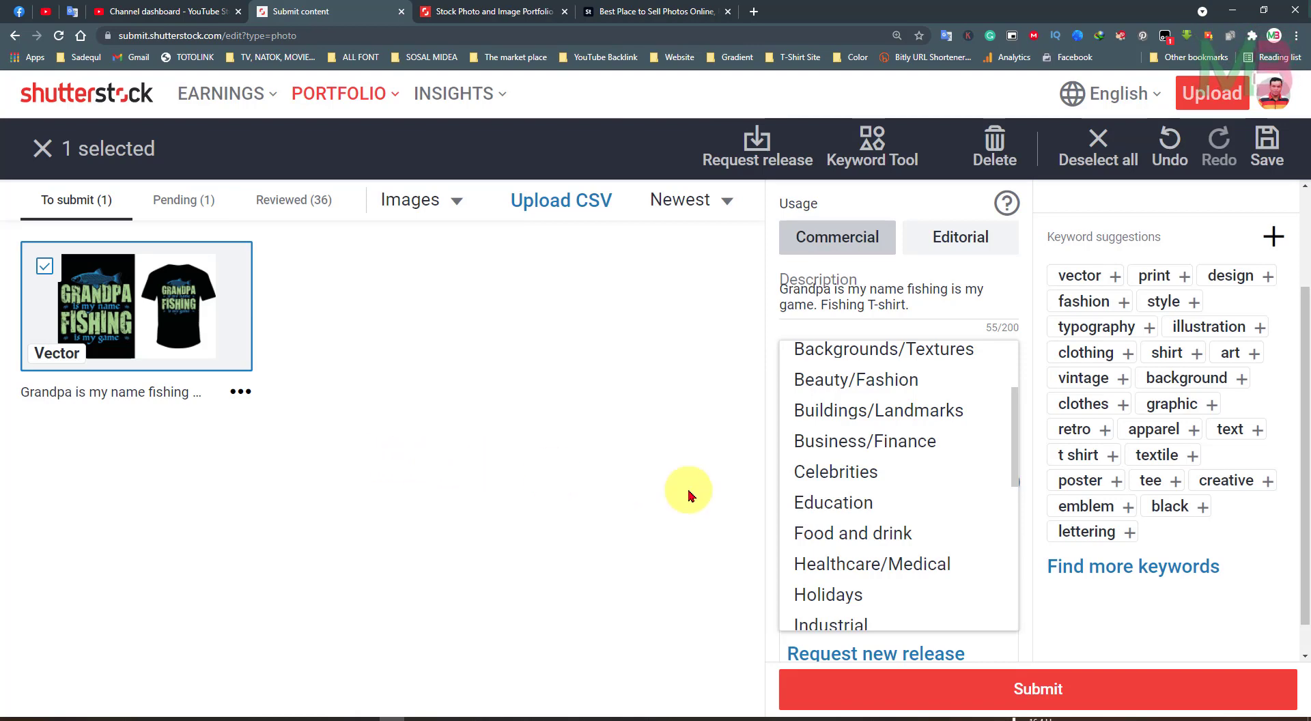
pyautogui.scroll(2, 899, 504)
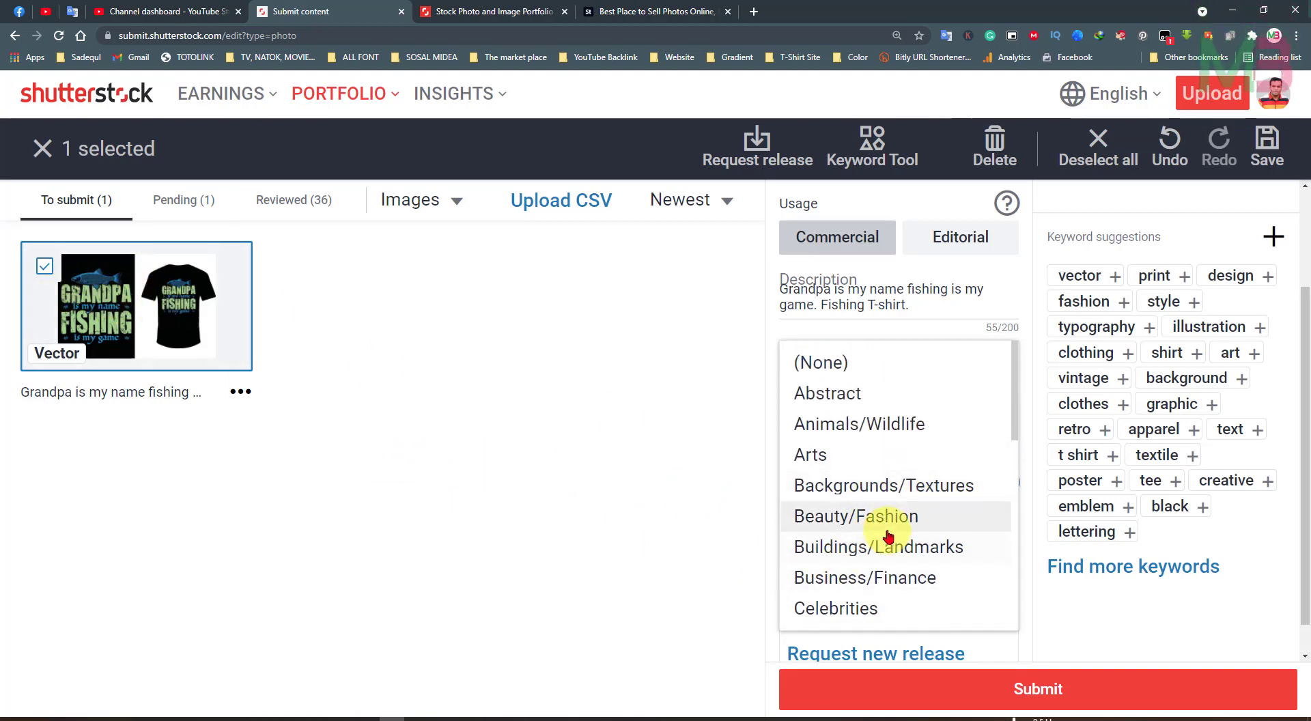
pyautogui.scroll(-2, 886, 492)
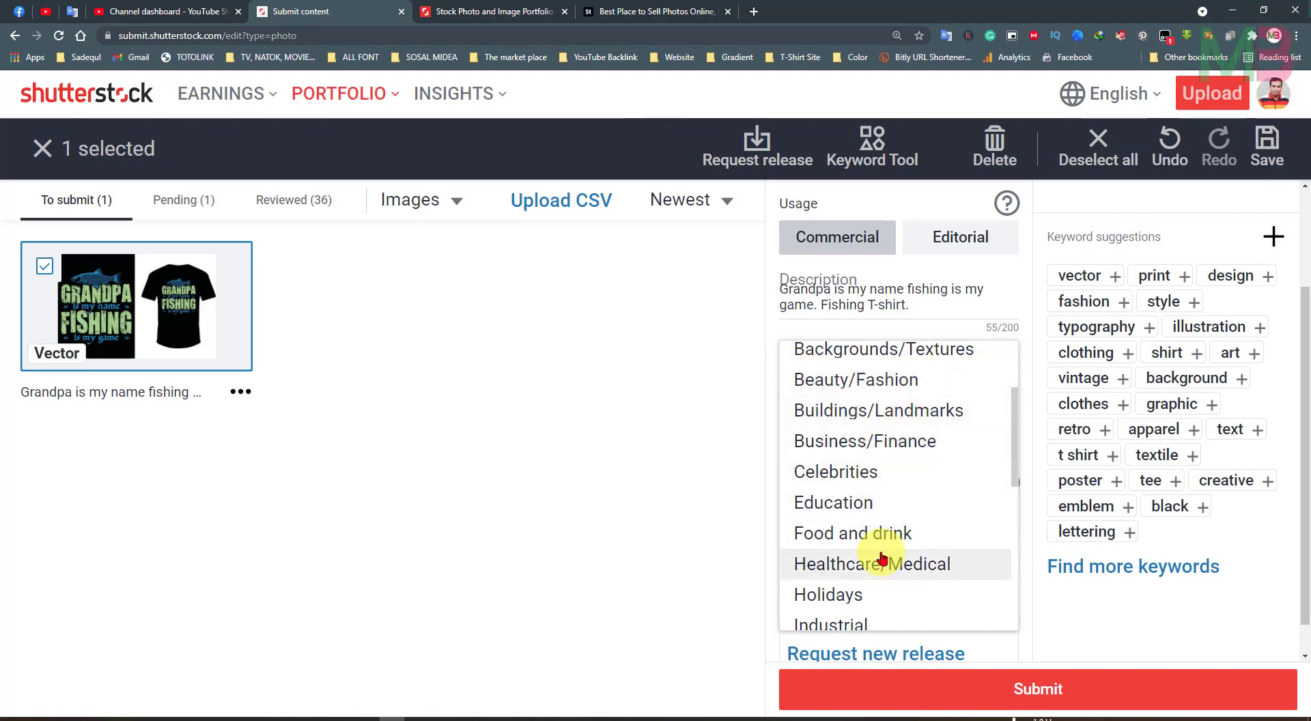
pyautogui.scroll(-3, 883, 558)
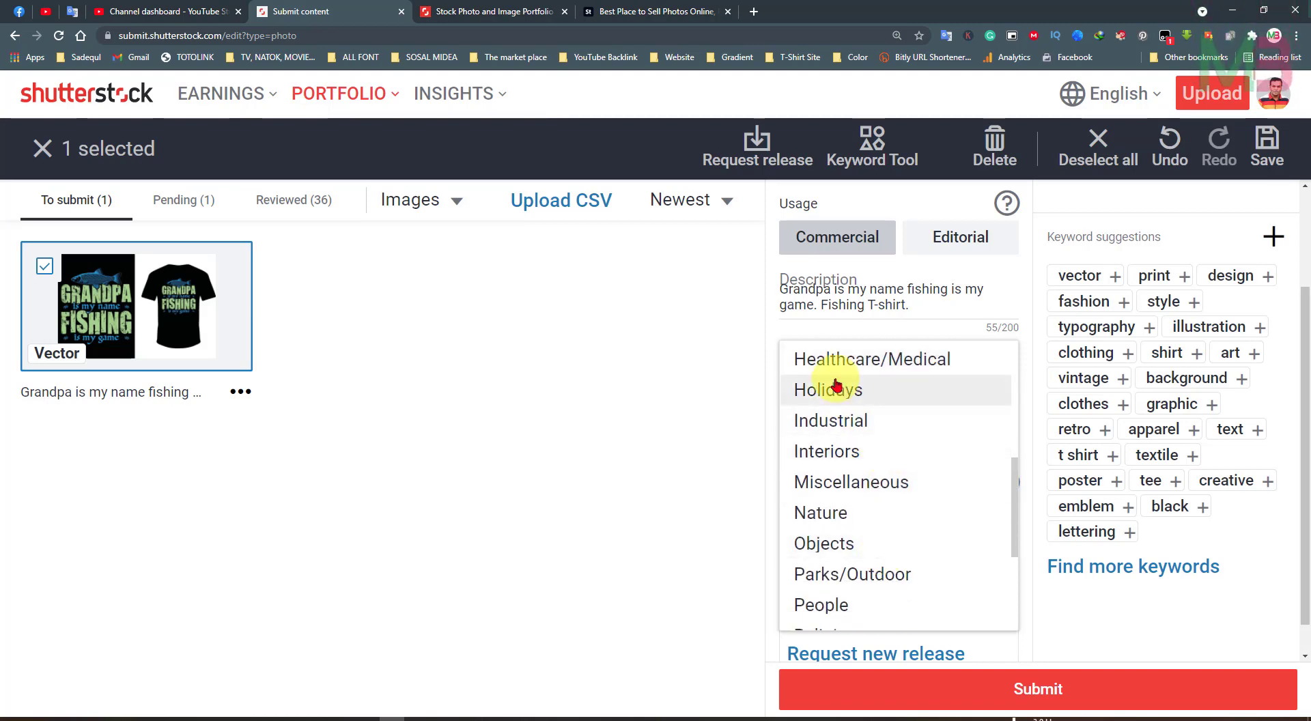
pyautogui.scroll(-3, 840, 471)
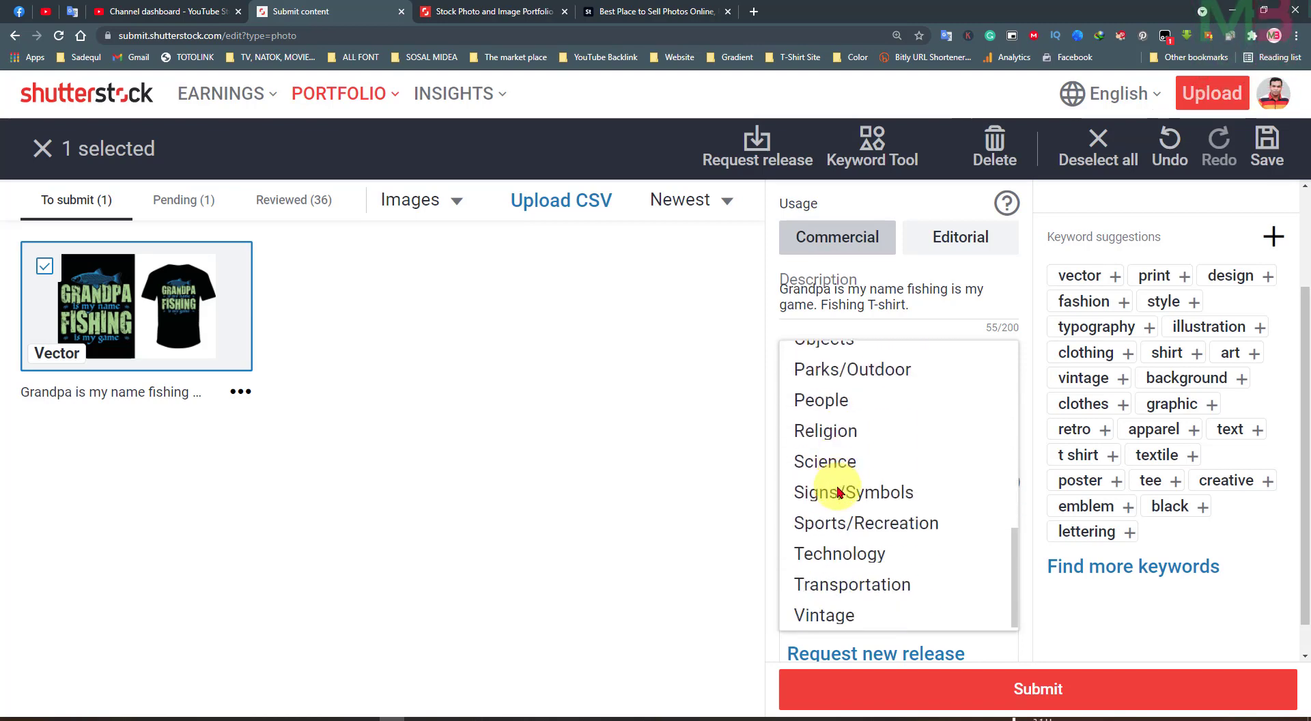
pyautogui.scroll(4, 850, 539)
pyautogui.scroll(4, 852, 543)
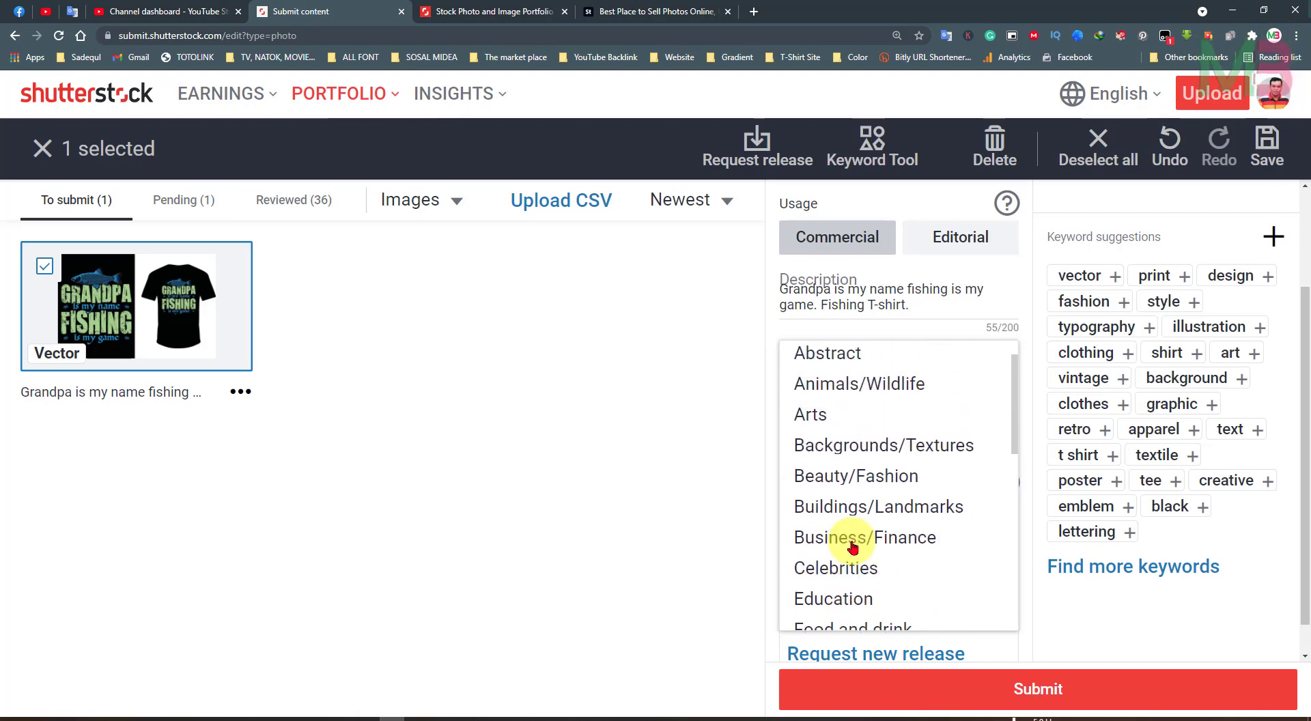
pyautogui.scroll(1, 851, 543)
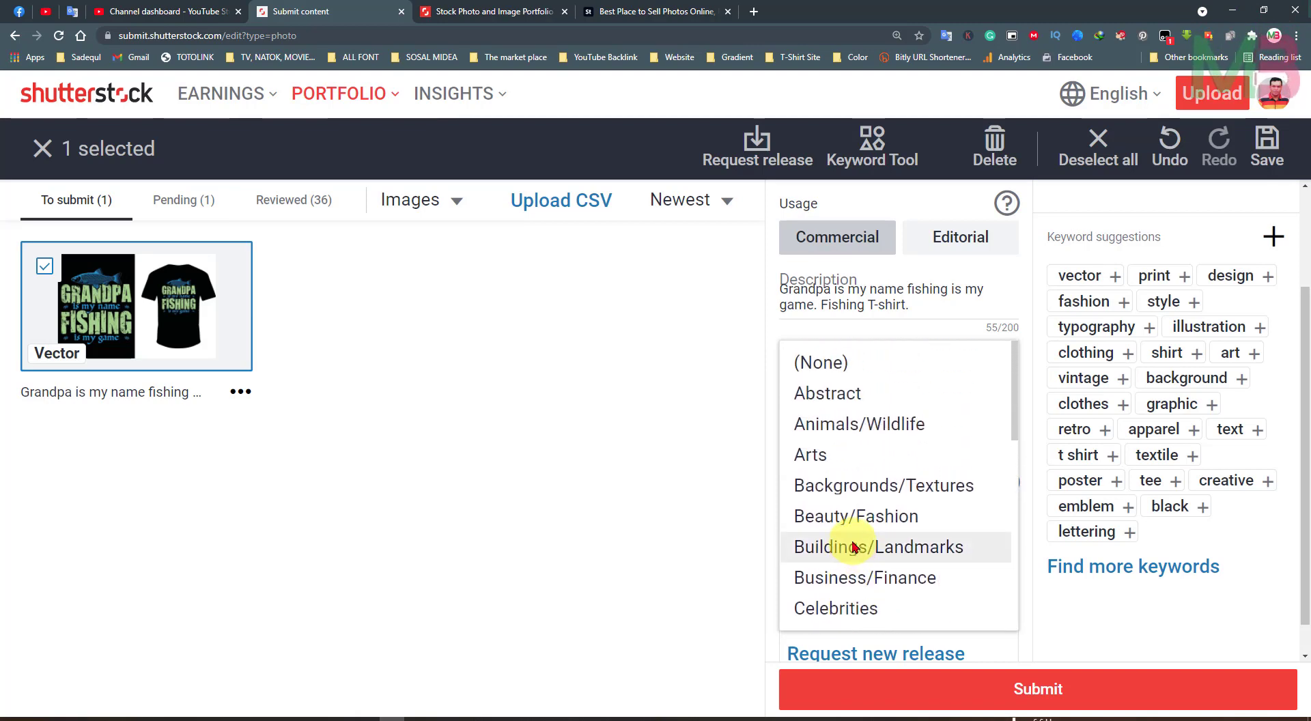
pyautogui.click(885, 520)
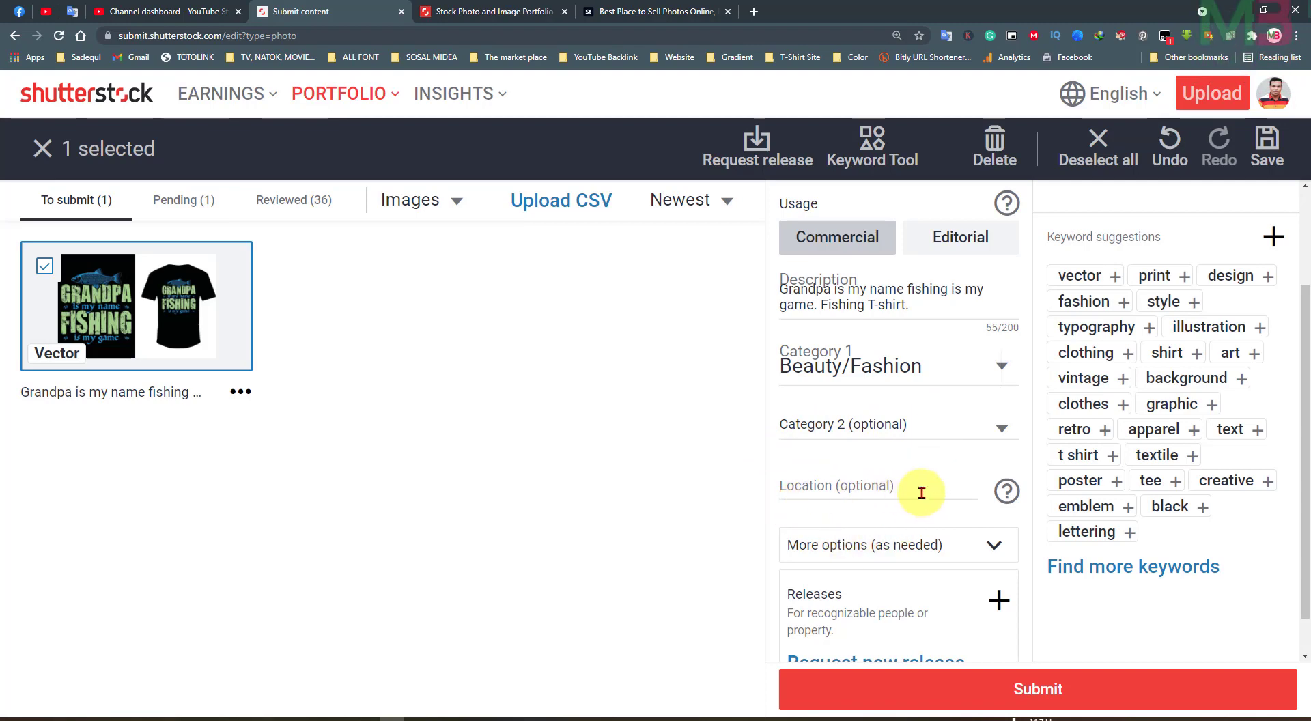
pyautogui.scroll(-1, 919, 492)
pyautogui.scroll(4, 922, 492)
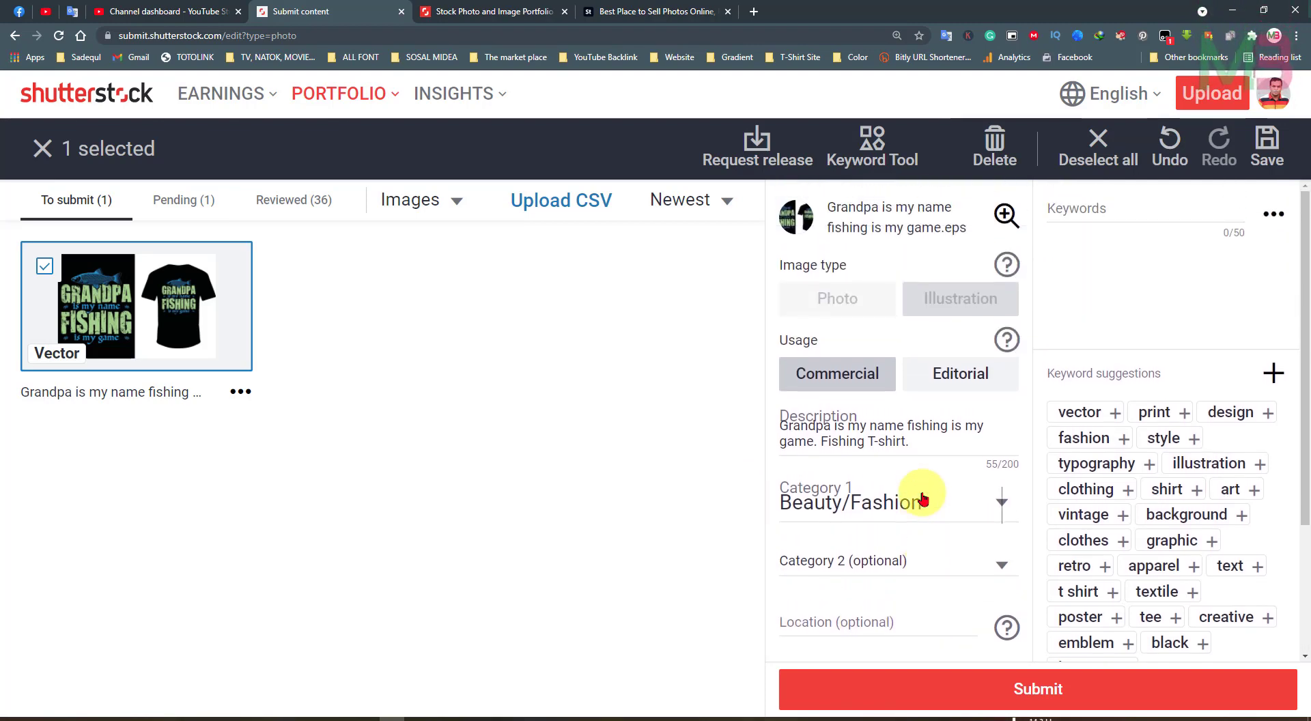
# - Add suggested keywords vector, design, fashion, typography, illustration, graphic and t shirt, then select 'Grandpa' in the description
pyautogui.click(1100, 208)
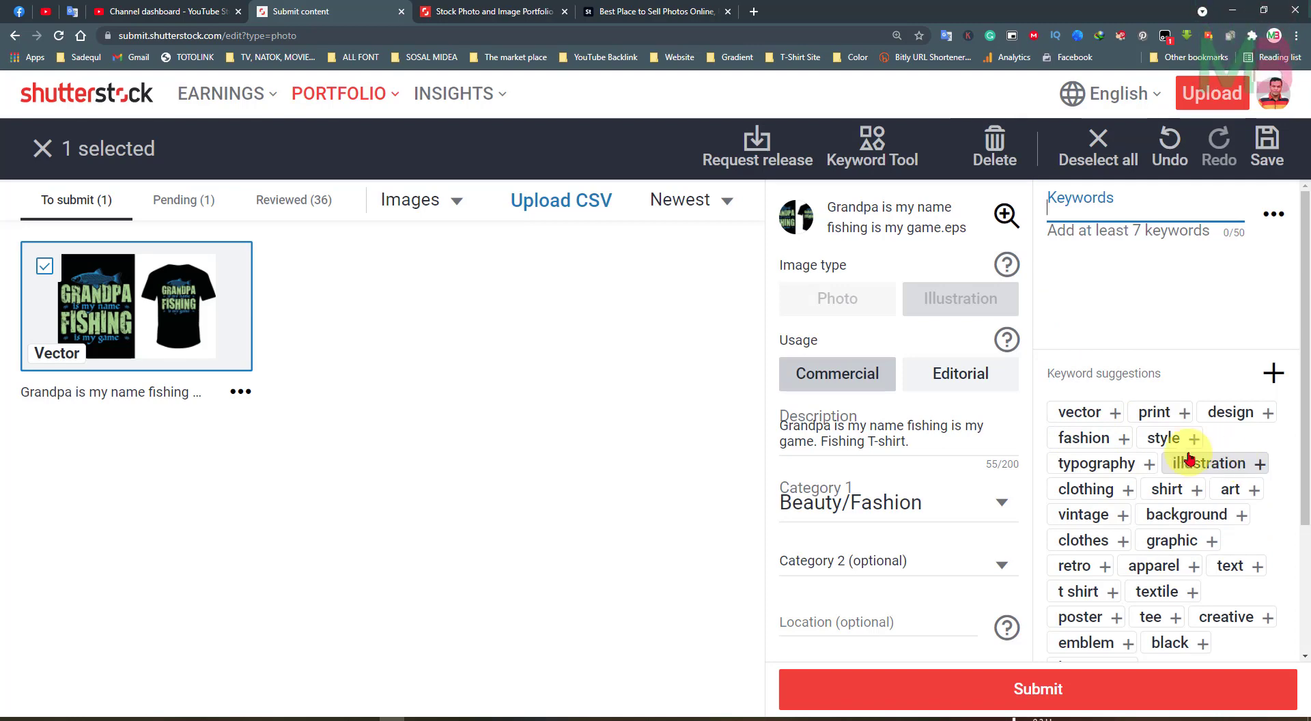
pyautogui.click(1071, 415)
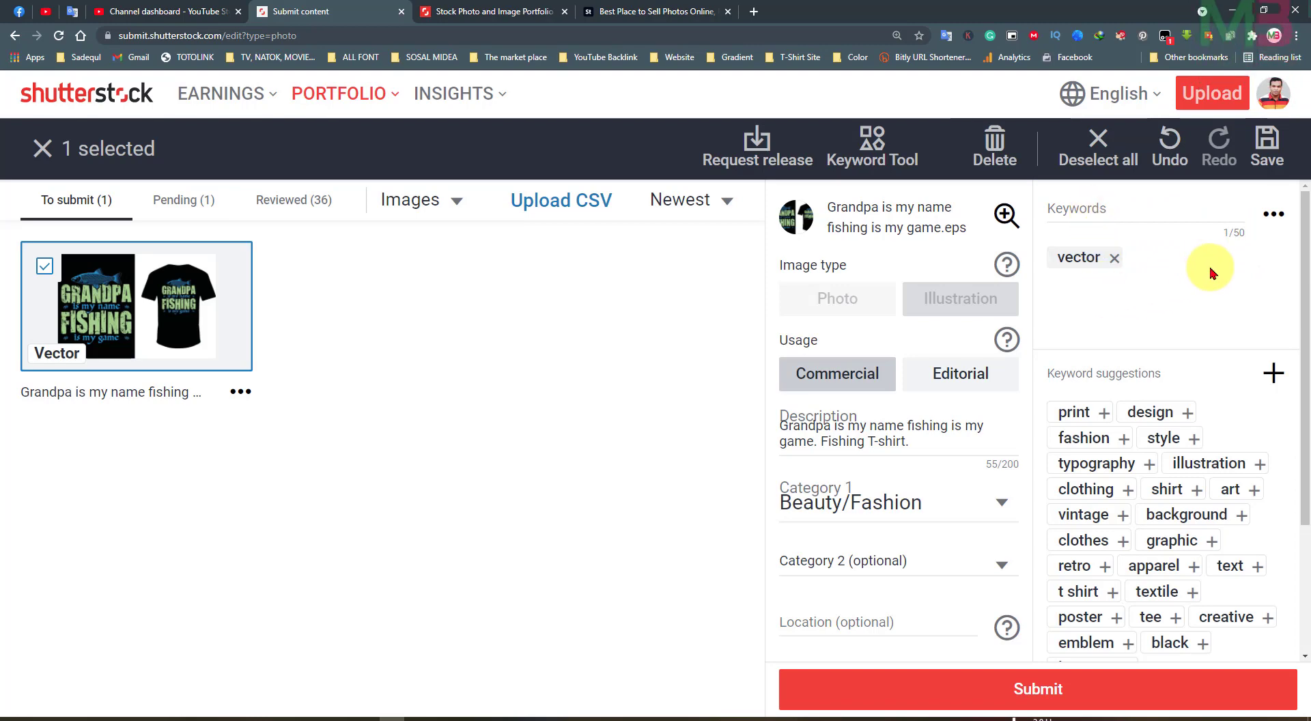
pyautogui.click(1150, 412)
pyautogui.click(1153, 413)
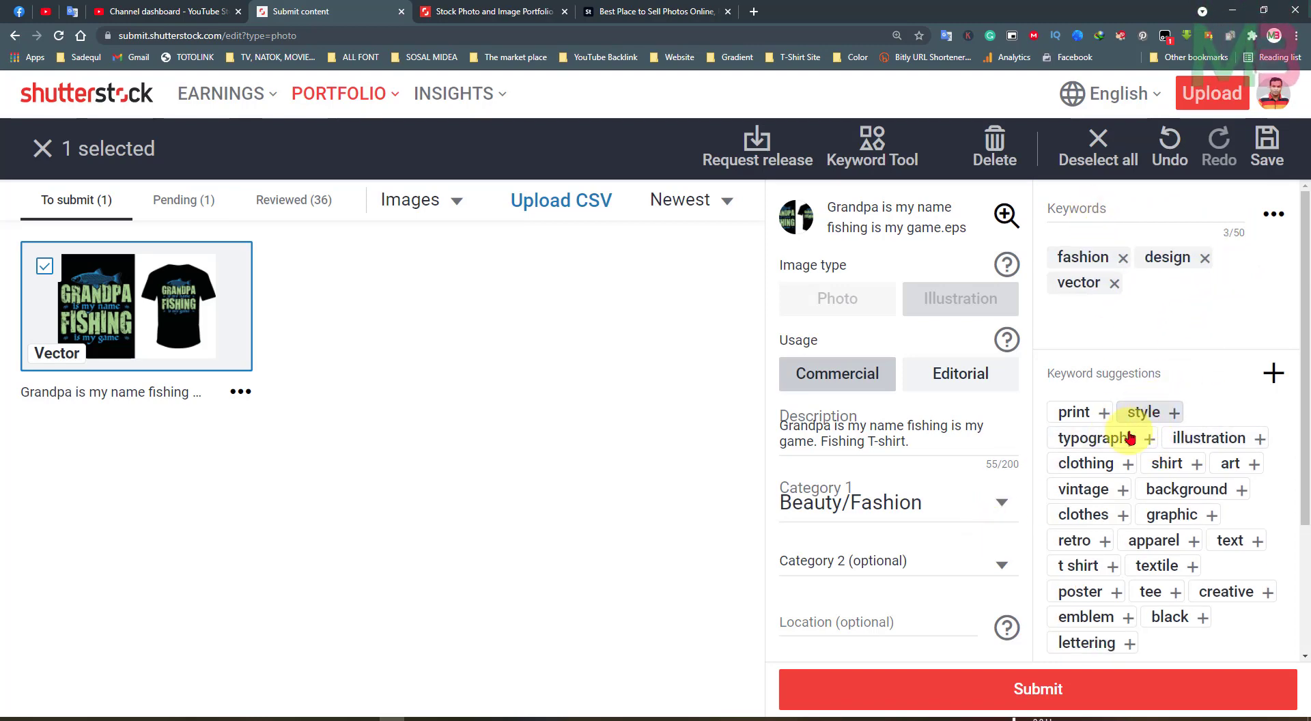
pyautogui.click(1094, 439)
pyautogui.click(1116, 449)
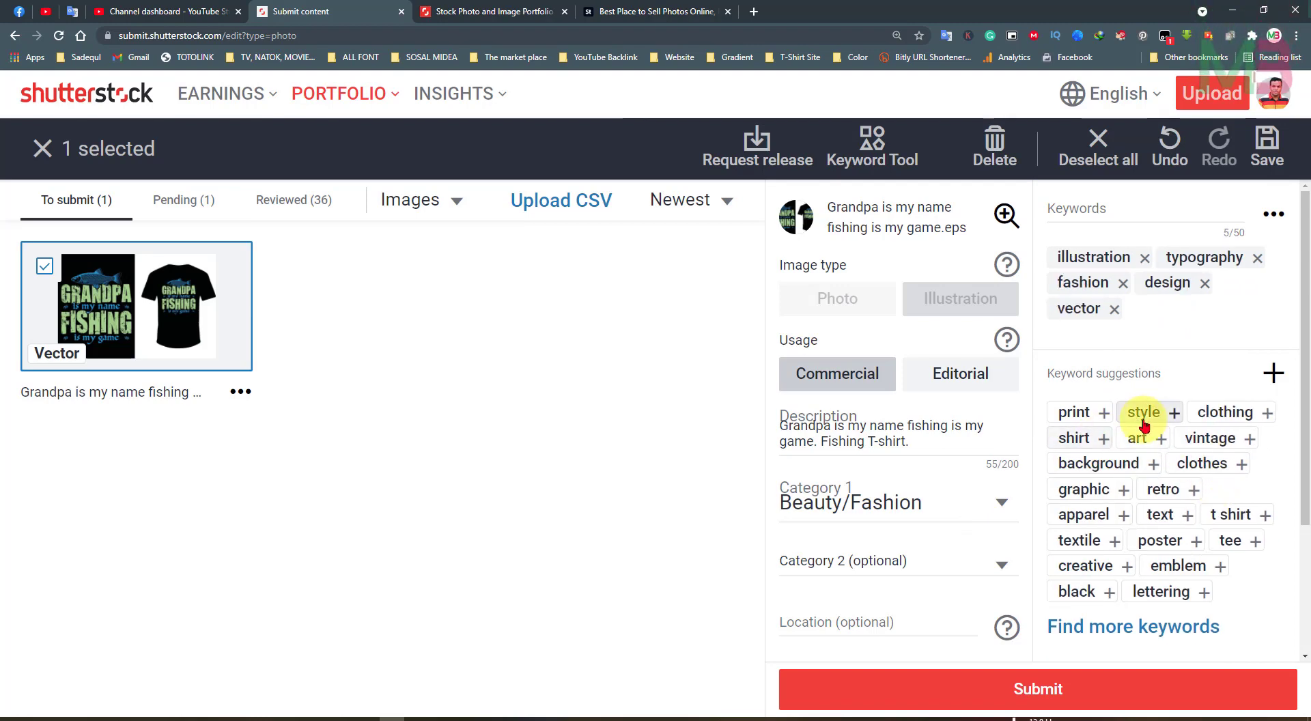
pyautogui.click(1091, 490)
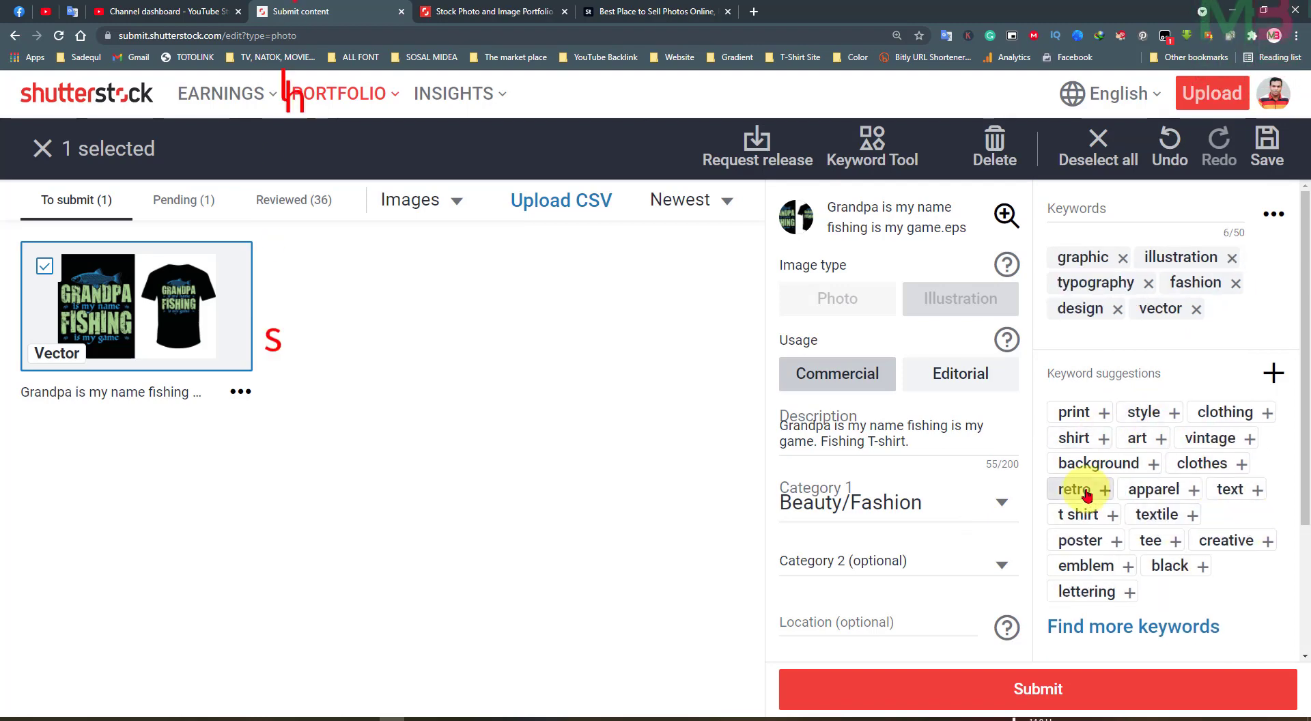
pyautogui.click(1069, 516)
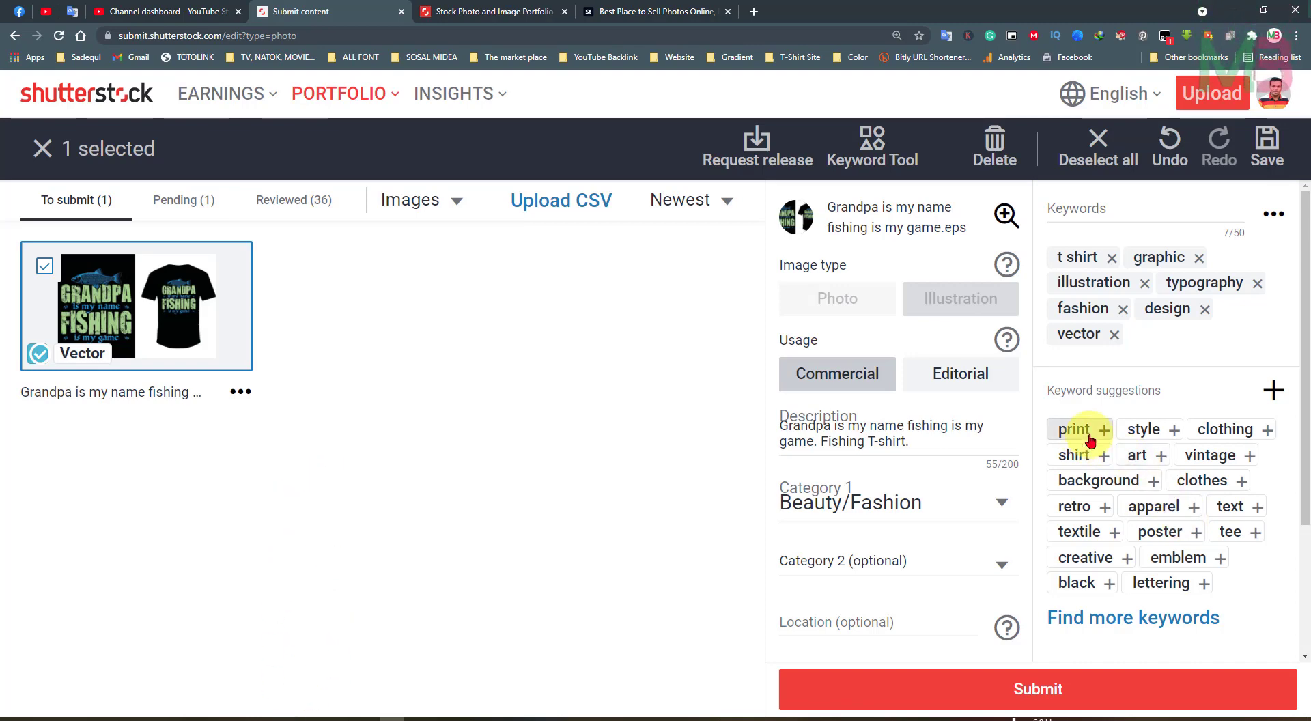
pyautogui.click(1125, 207)
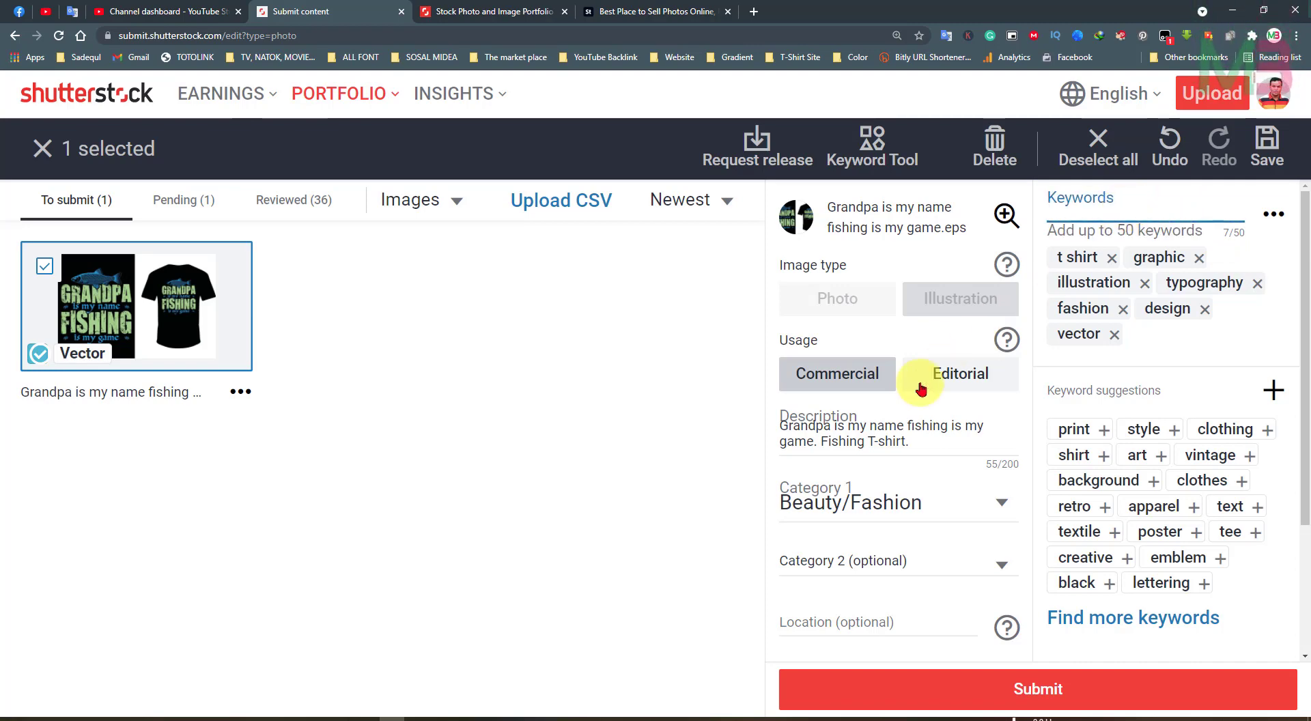
pyautogui.moveTo(830, 429); pyautogui.dragTo(791, 428)
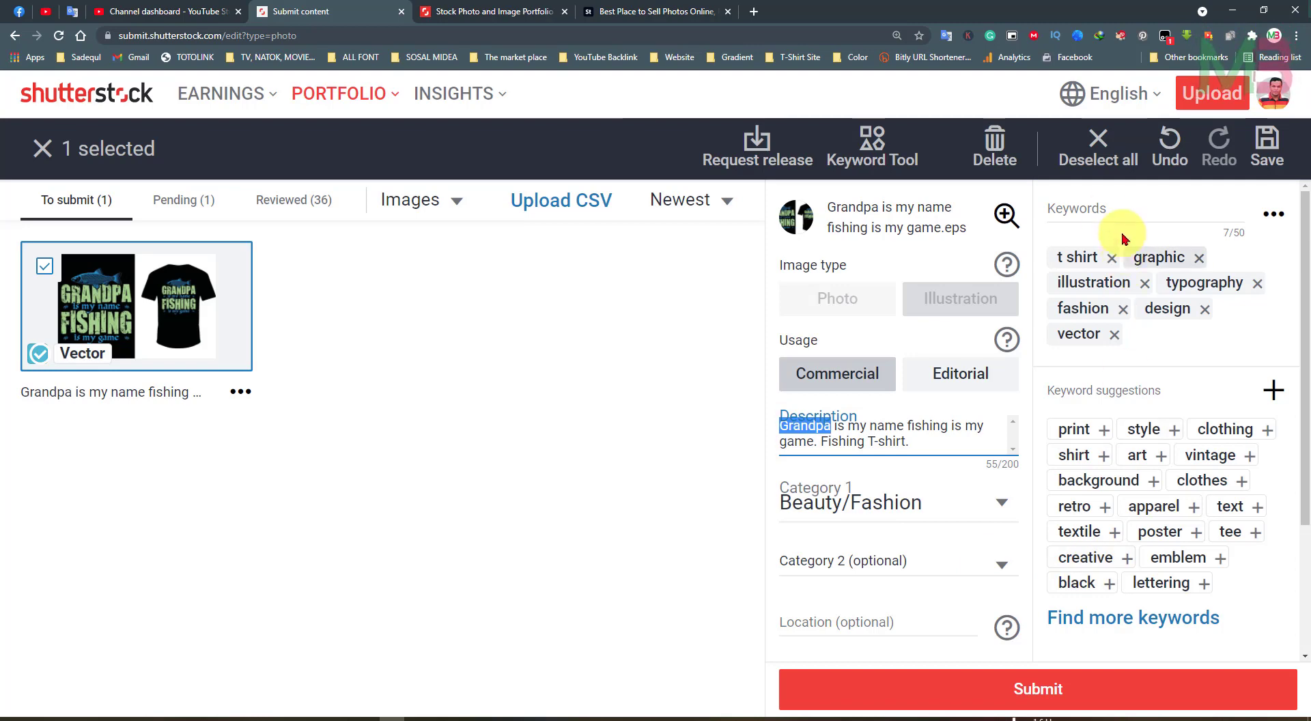
# - Paste 'Grandpa' as a keyword and add 'grandparents with grandchildren' and 'grandparents family'
pyautogui.click(1098, 201)
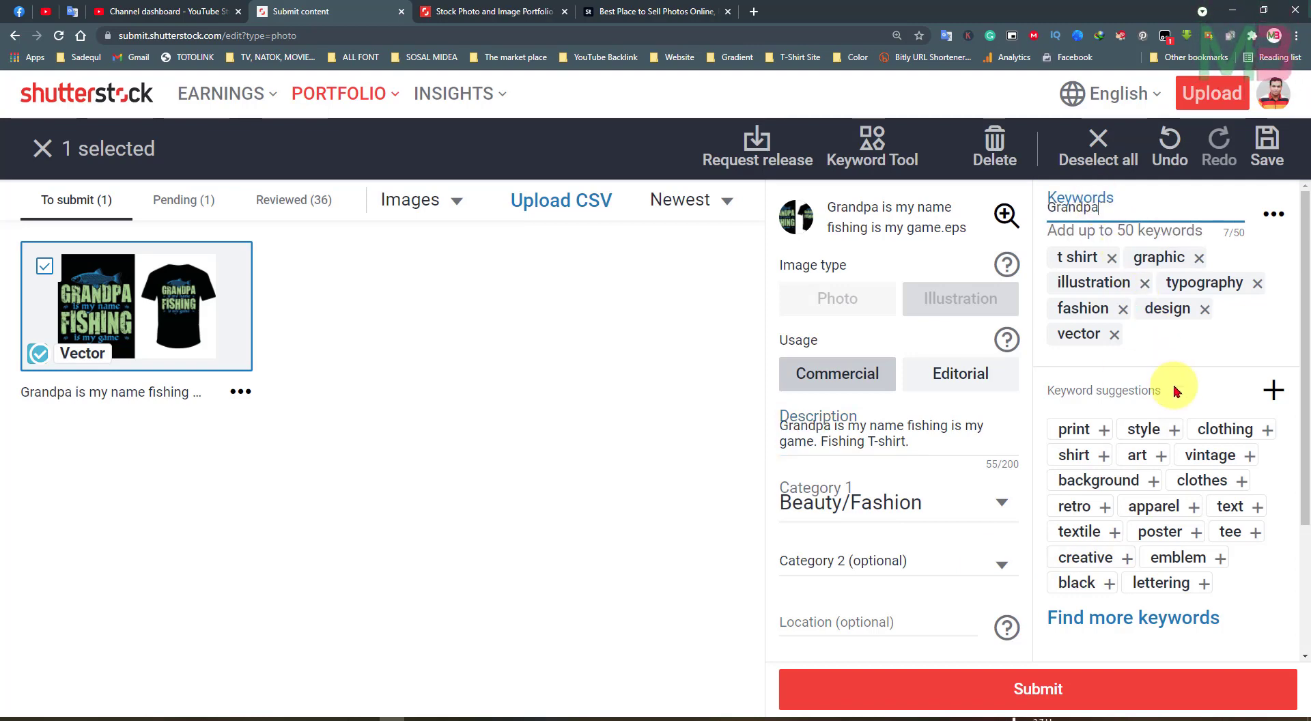
pyautogui.hotkey('ctrl', 'v')
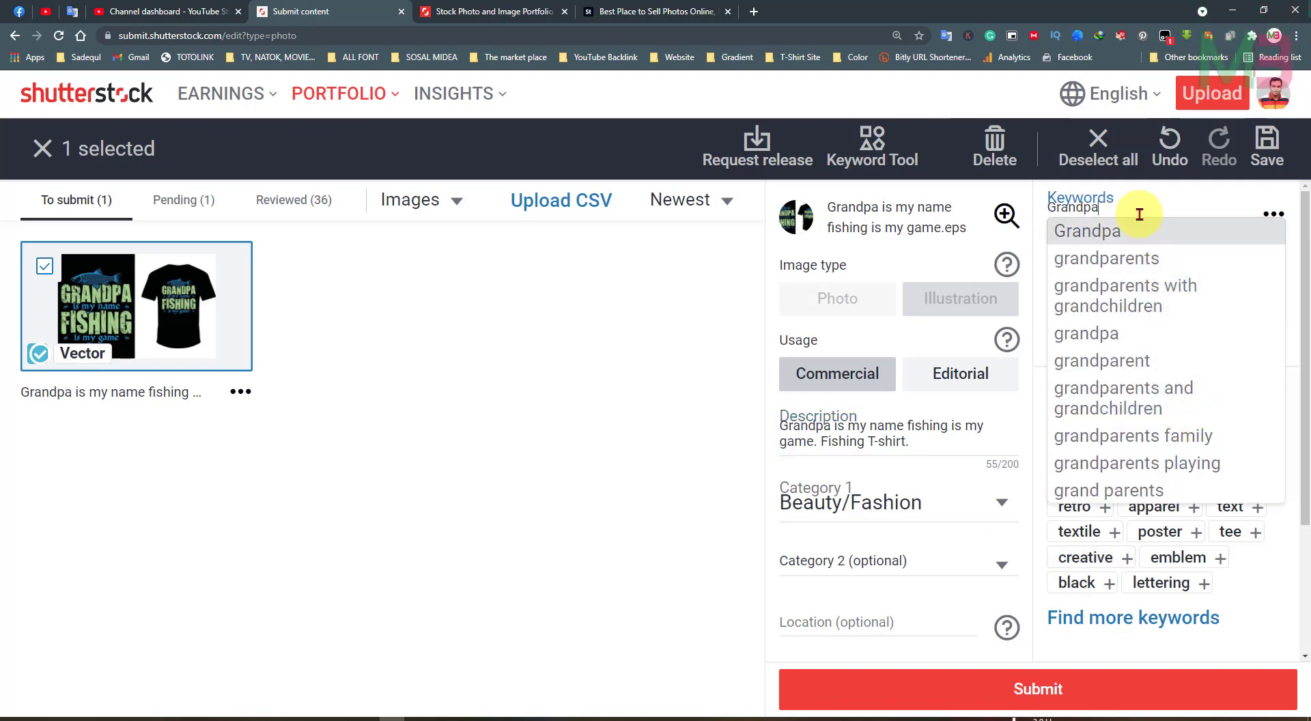
pyautogui.click(1151, 308)
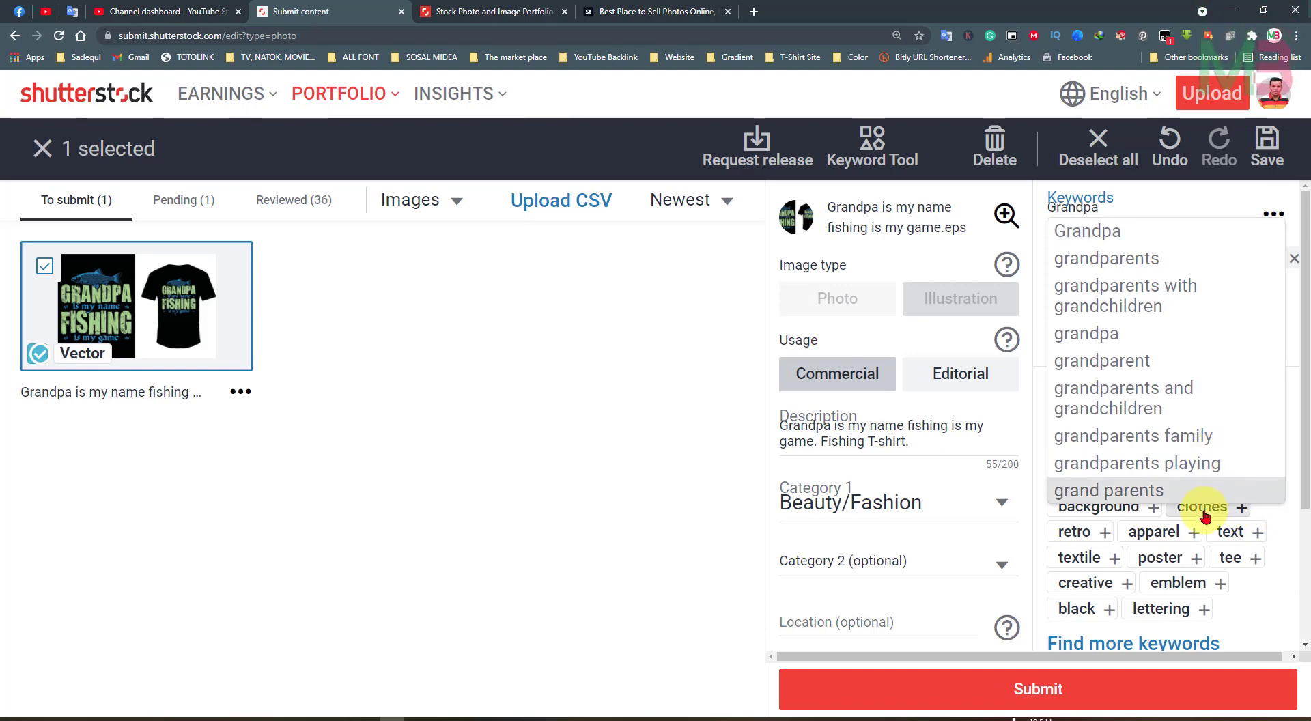
pyautogui.click(1191, 435)
# - Type 'fishing' and add the suggestions 'fishing vector' and 'fishing boat' as keywords
pyautogui.click(1115, 201)
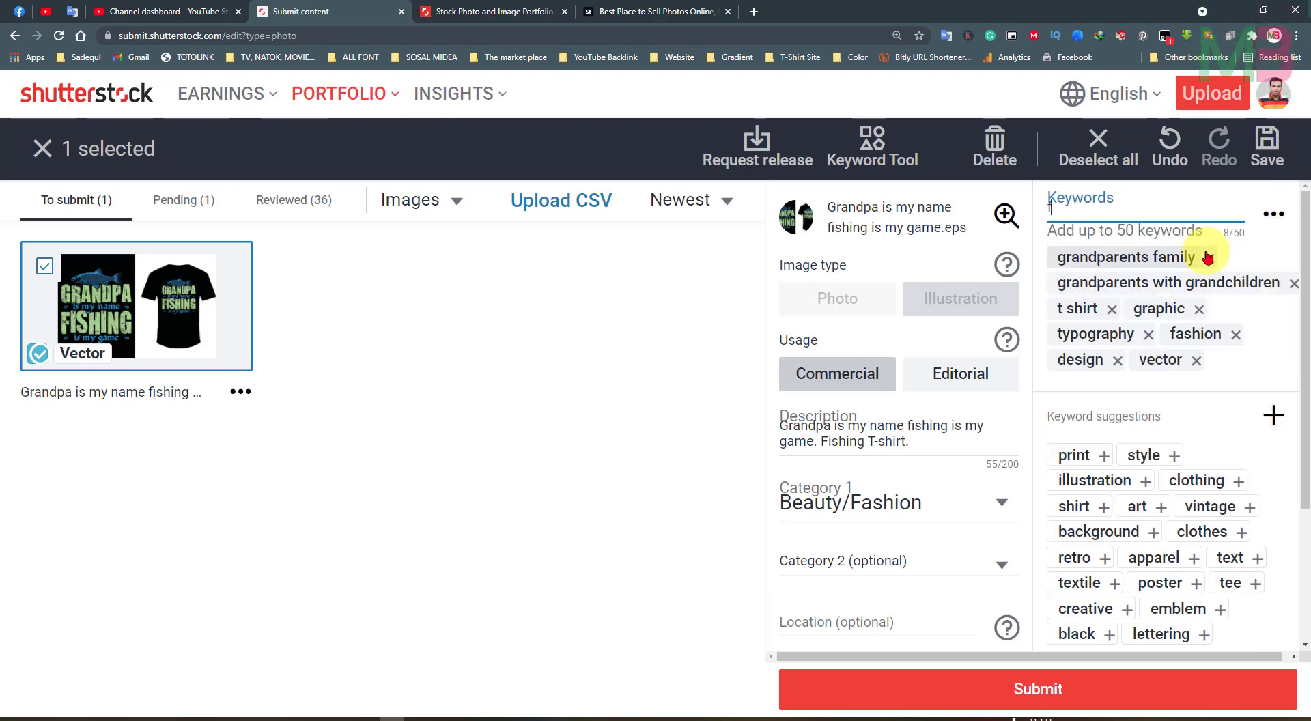
pyautogui.write('fishing')
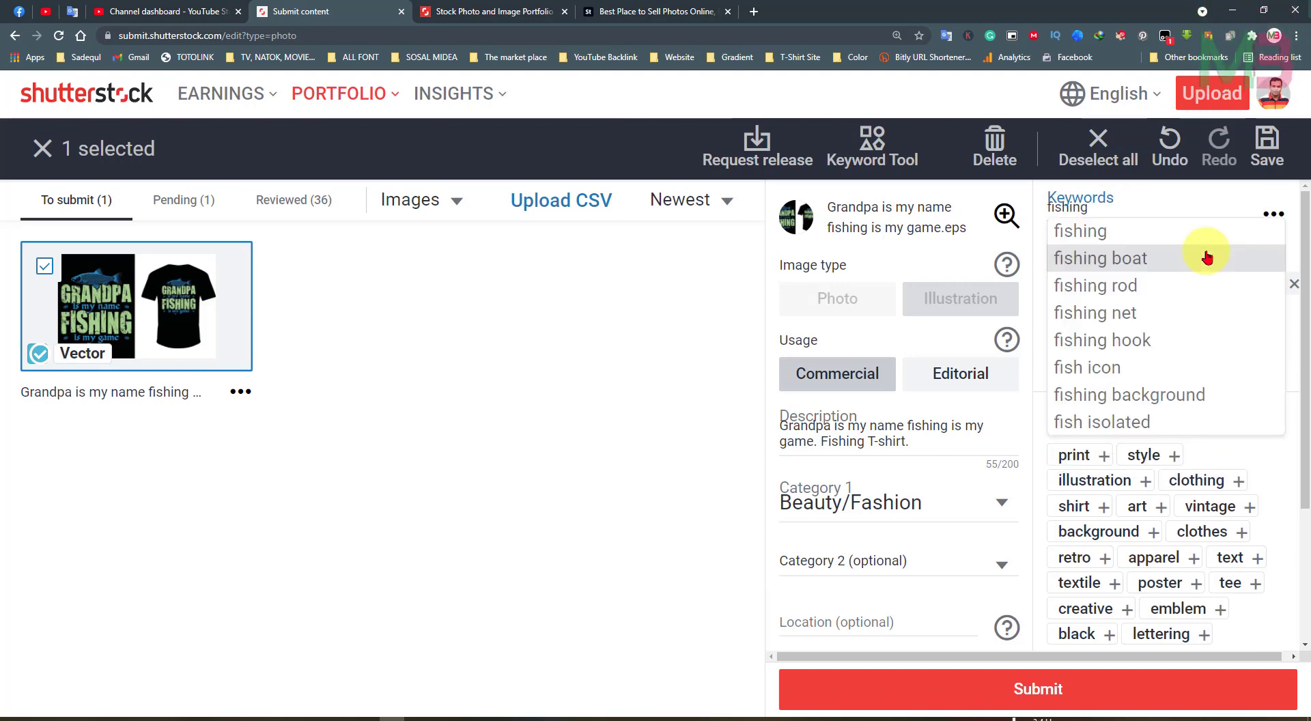
pyautogui.moveTo(1116, 206); pyautogui.dragTo(1036, 217)
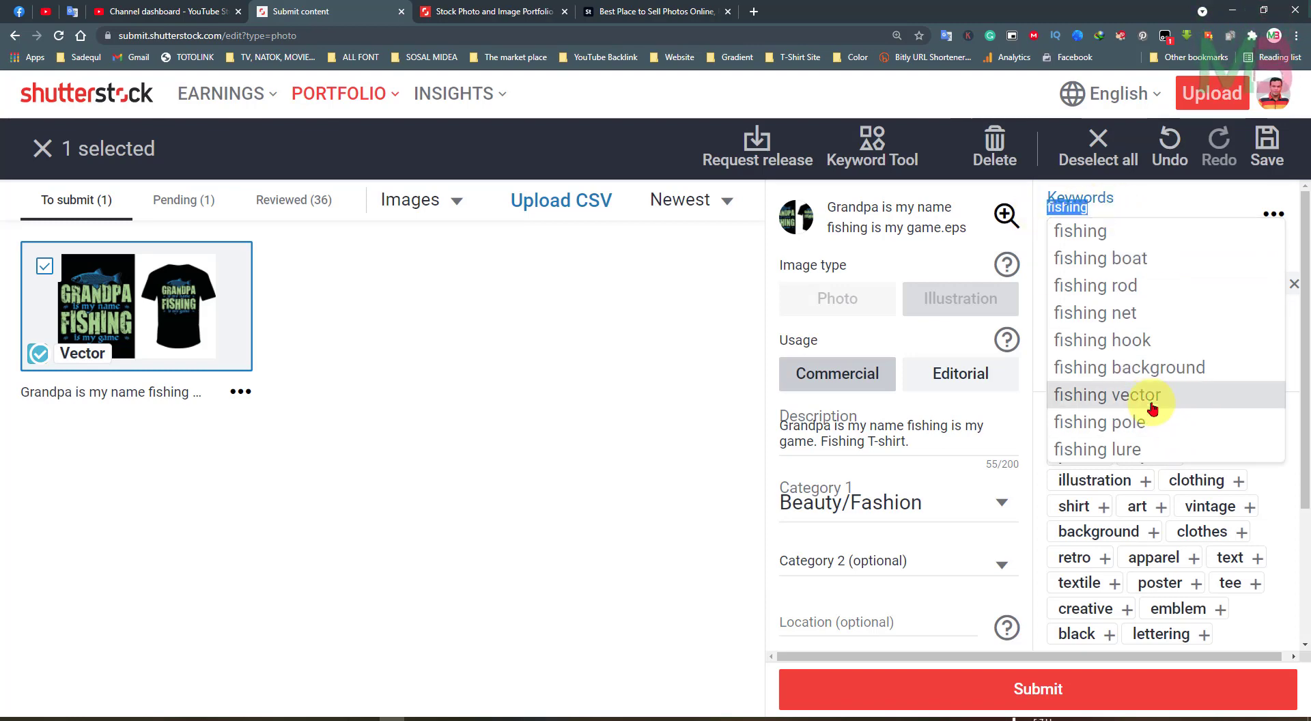
pyautogui.click(1092, 394)
pyautogui.click(1131, 220)
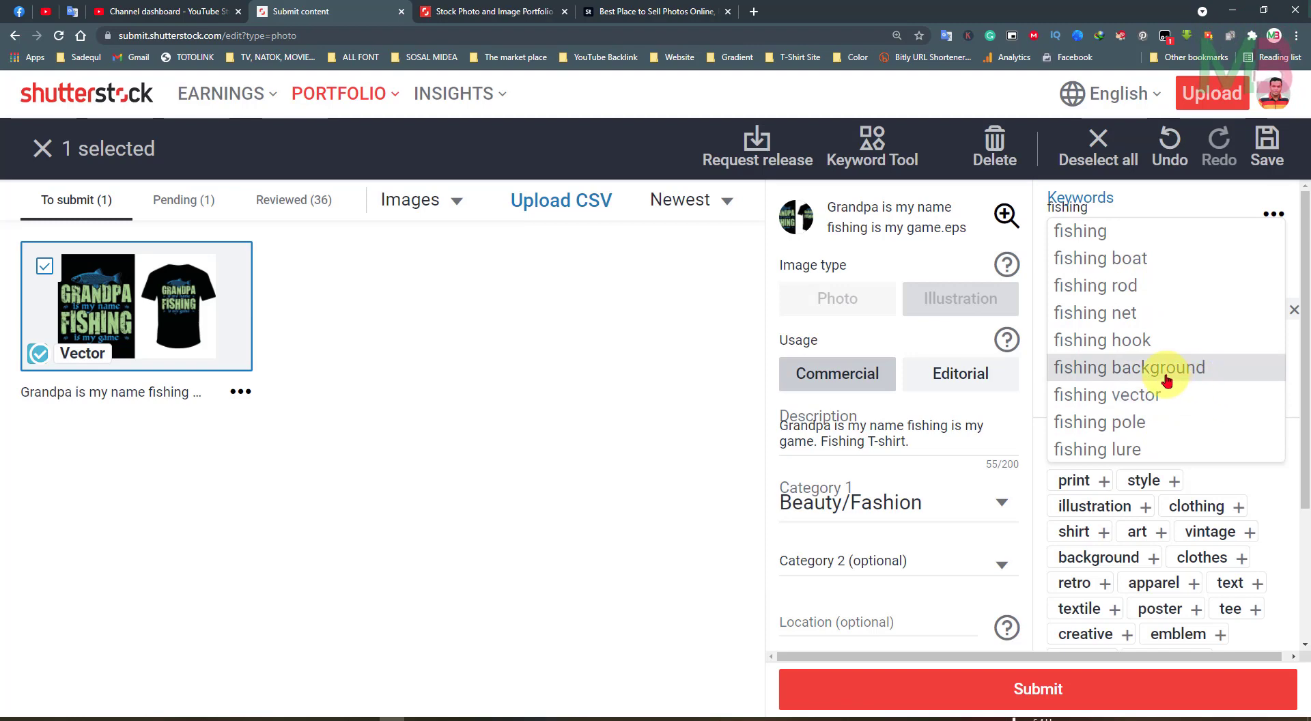
pyautogui.click(1134, 261)
pyautogui.write('t shir')
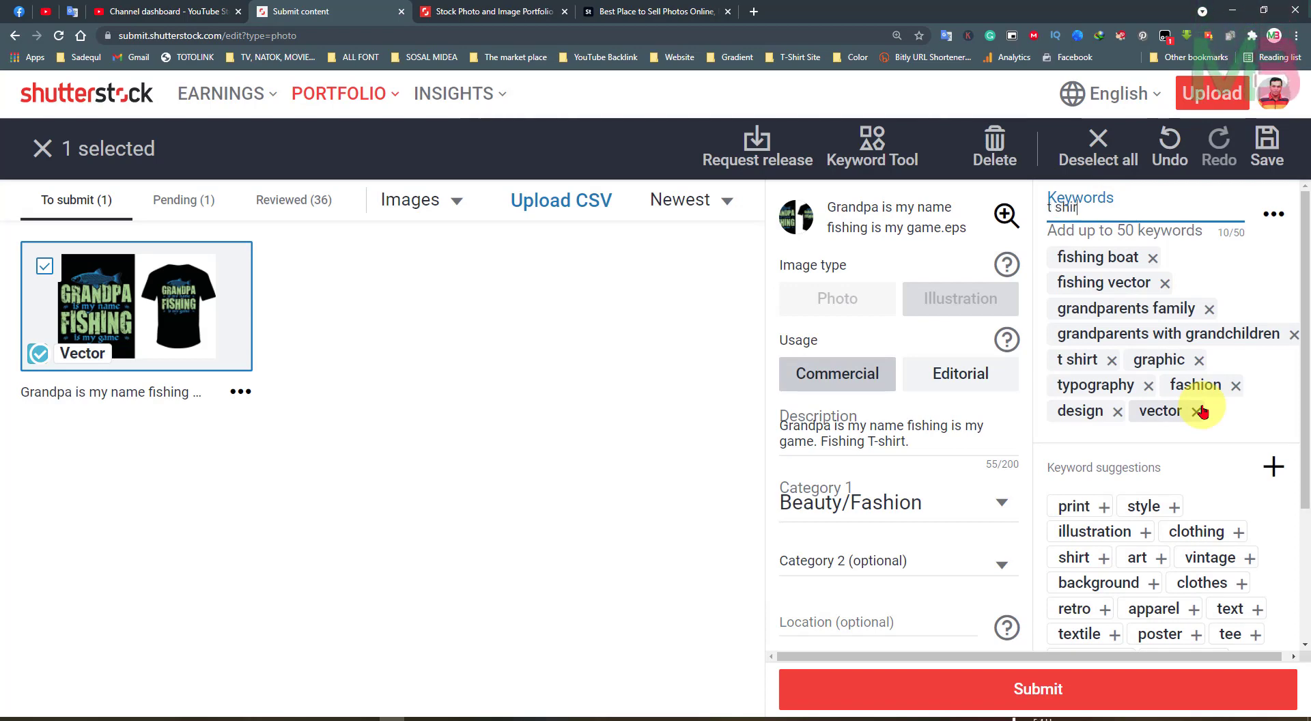
# - Add 't shirt template' and 't shirt design' from the t shirt keyword suggestions
pyautogui.write('t')
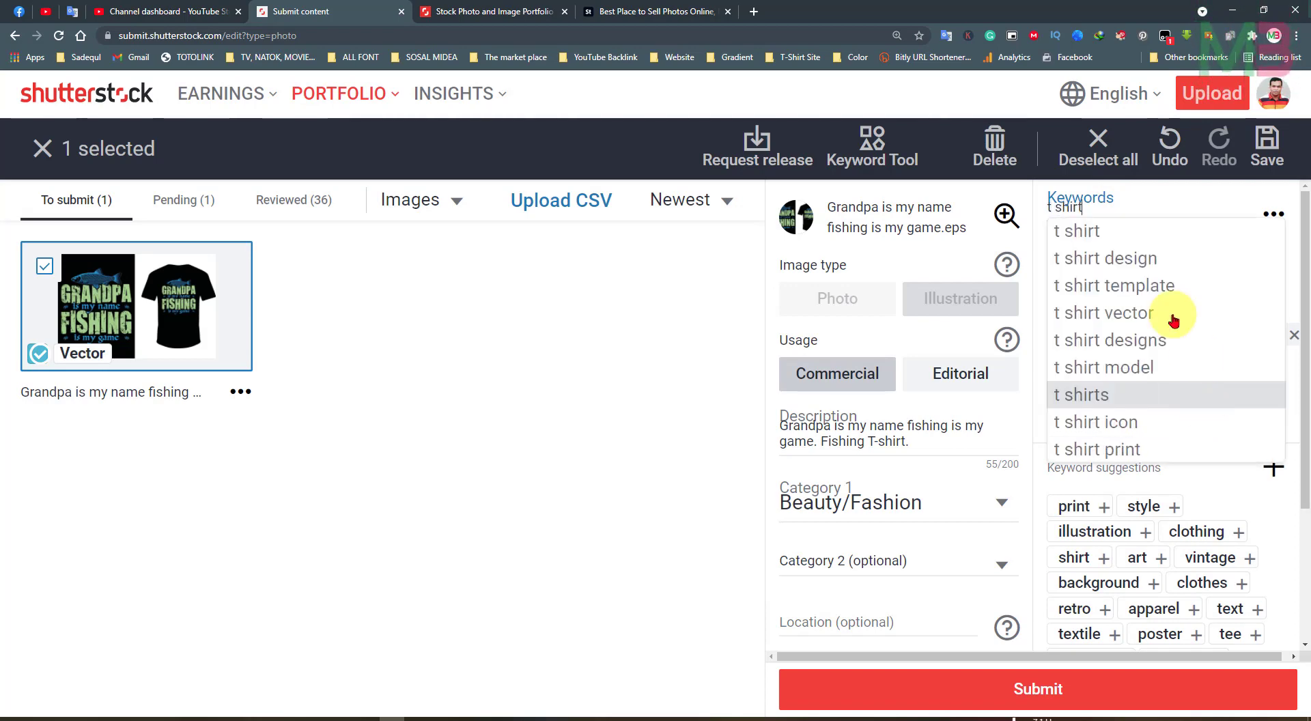
pyautogui.moveTo(1101, 209); pyautogui.dragTo(1009, 219)
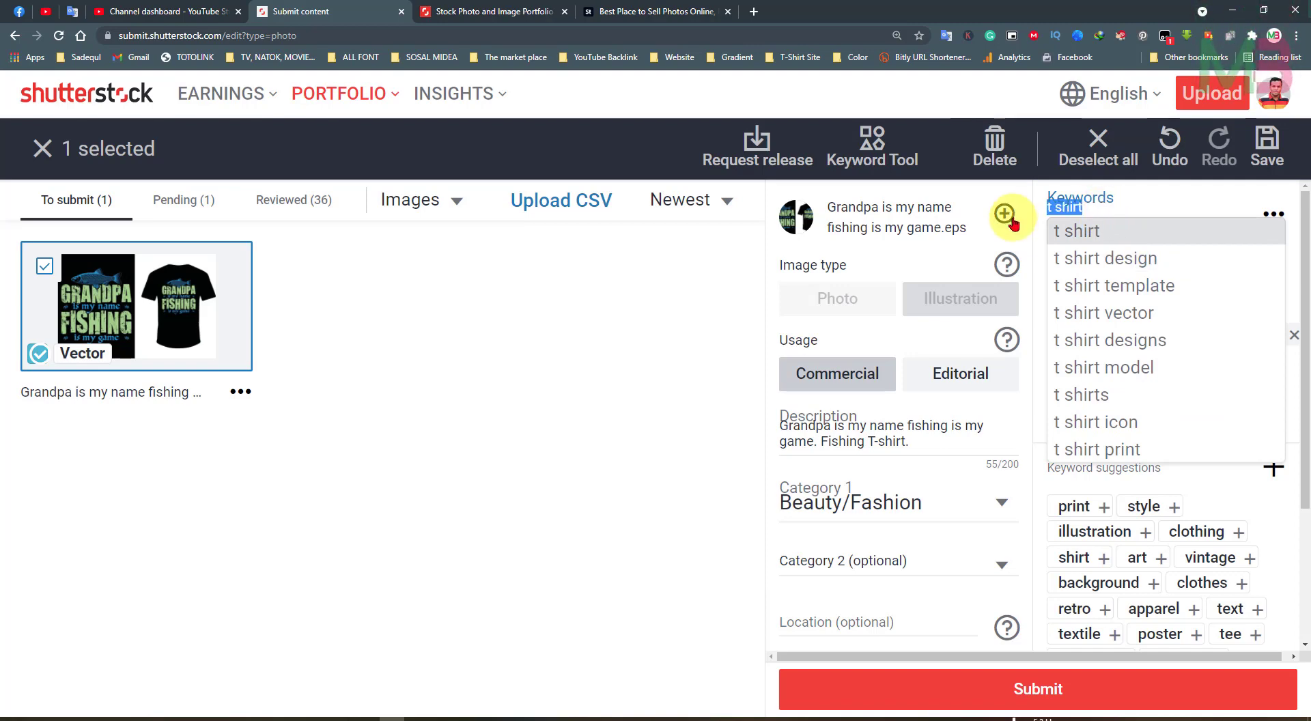
pyautogui.click(1111, 287)
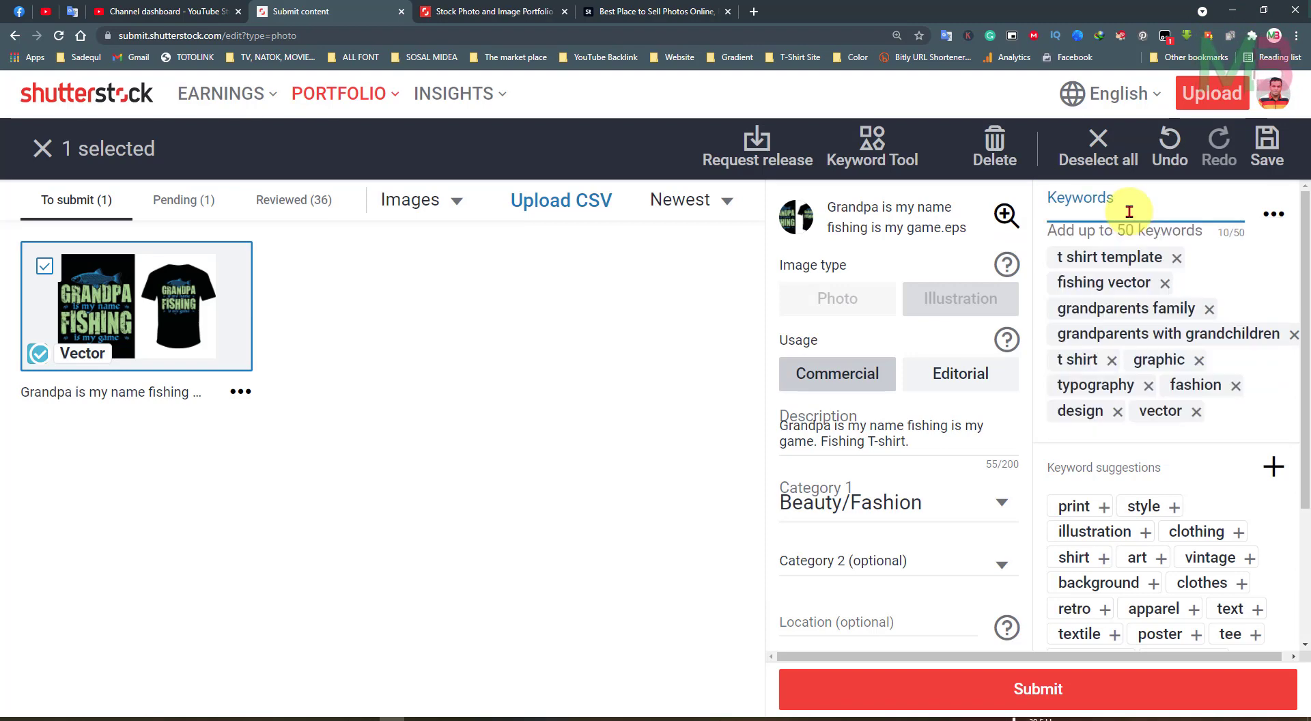
pyautogui.write('t shirt')
pyautogui.click(1129, 212)
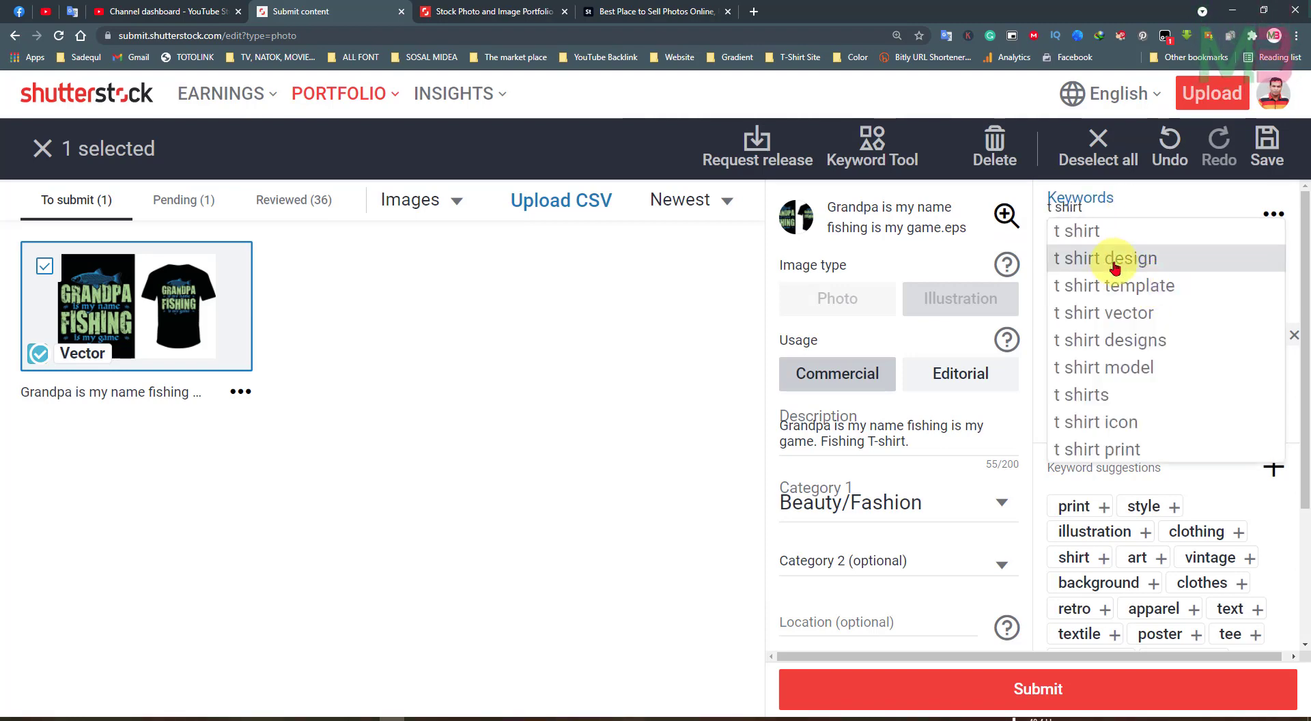
pyautogui.click(1116, 258)
# - Add the typed keyword 't shirt', bringing the total to 12/50
pyautogui.click(1127, 204)
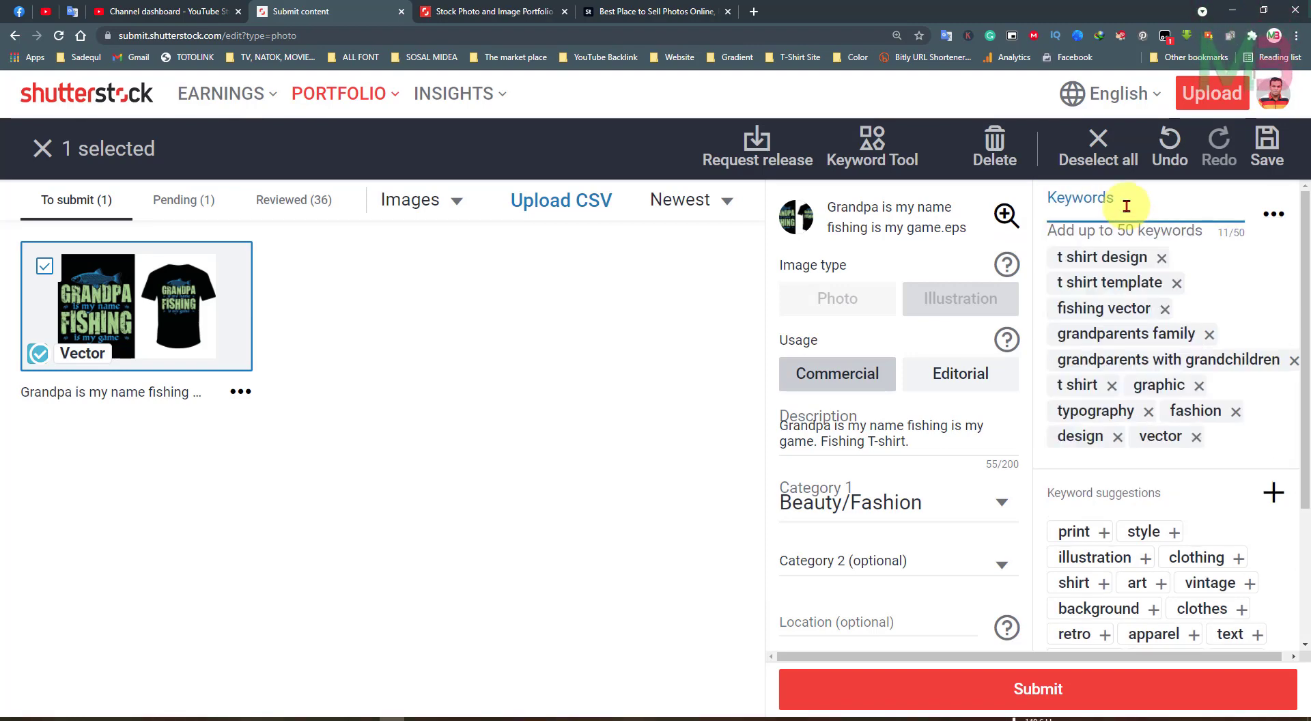
pyautogui.write('t shirt')
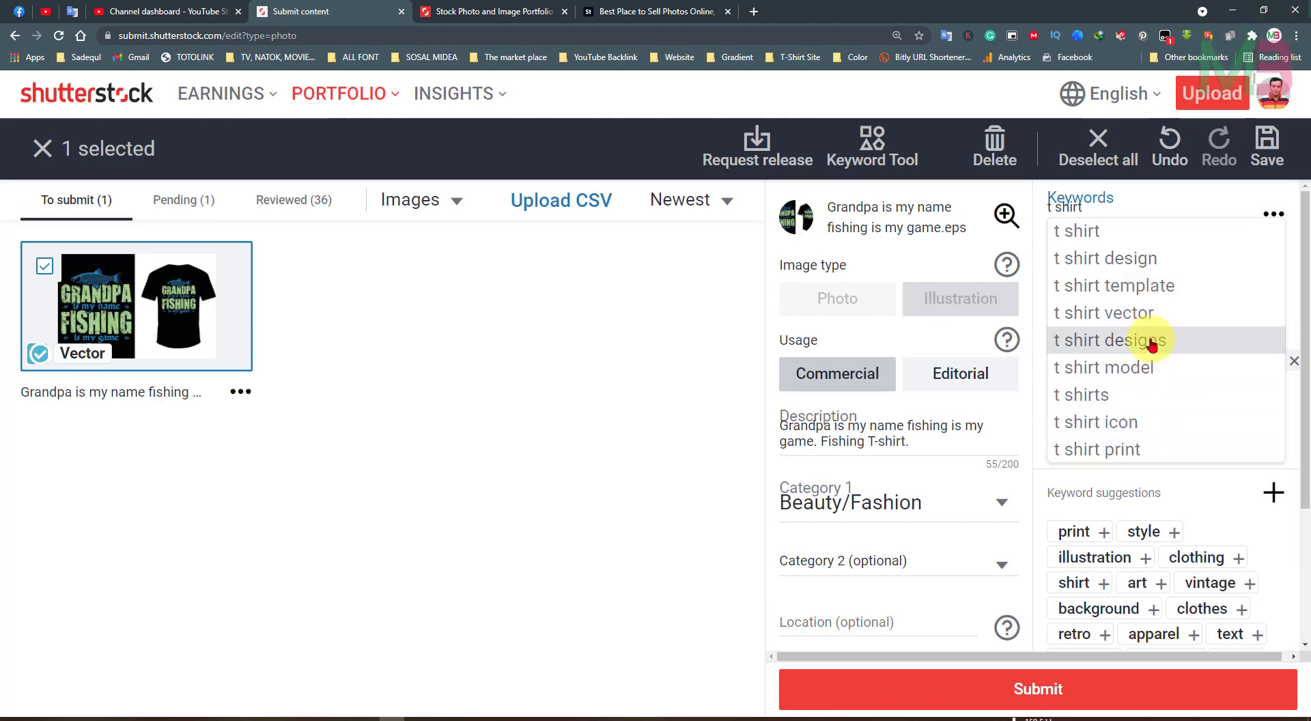
pyautogui.press('Return')
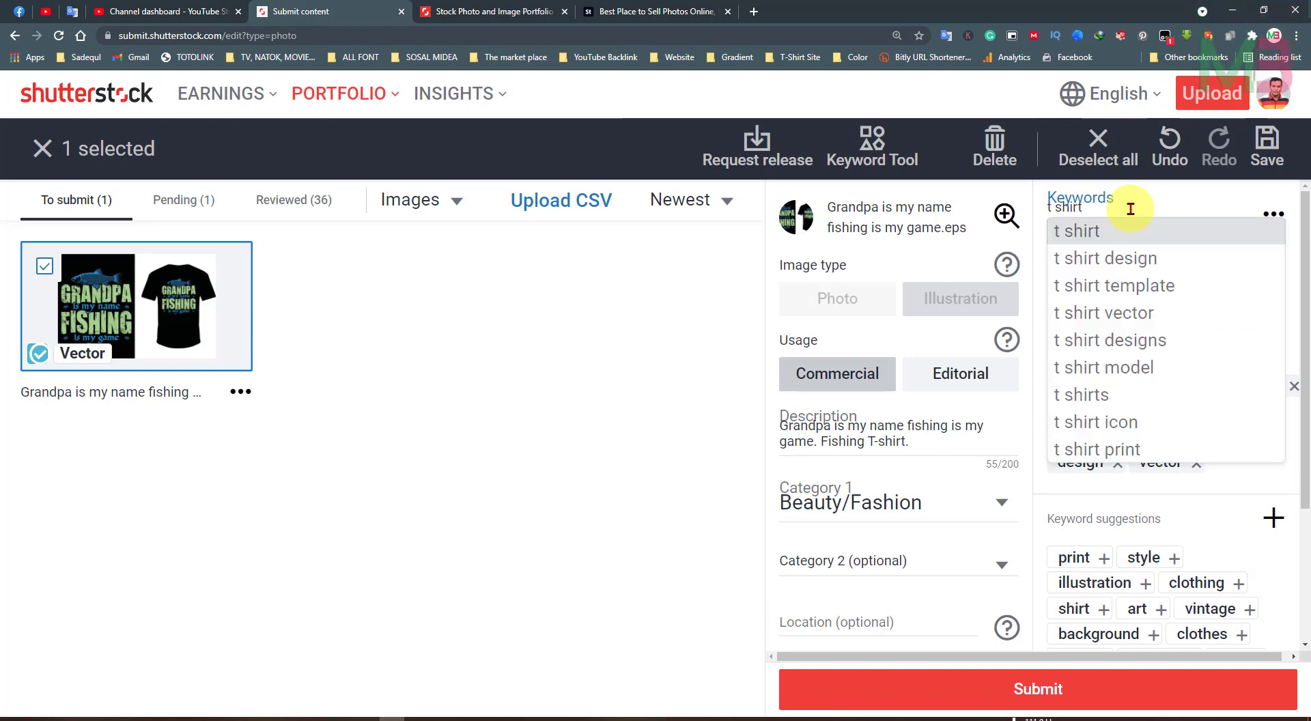
pyautogui.press('Return')
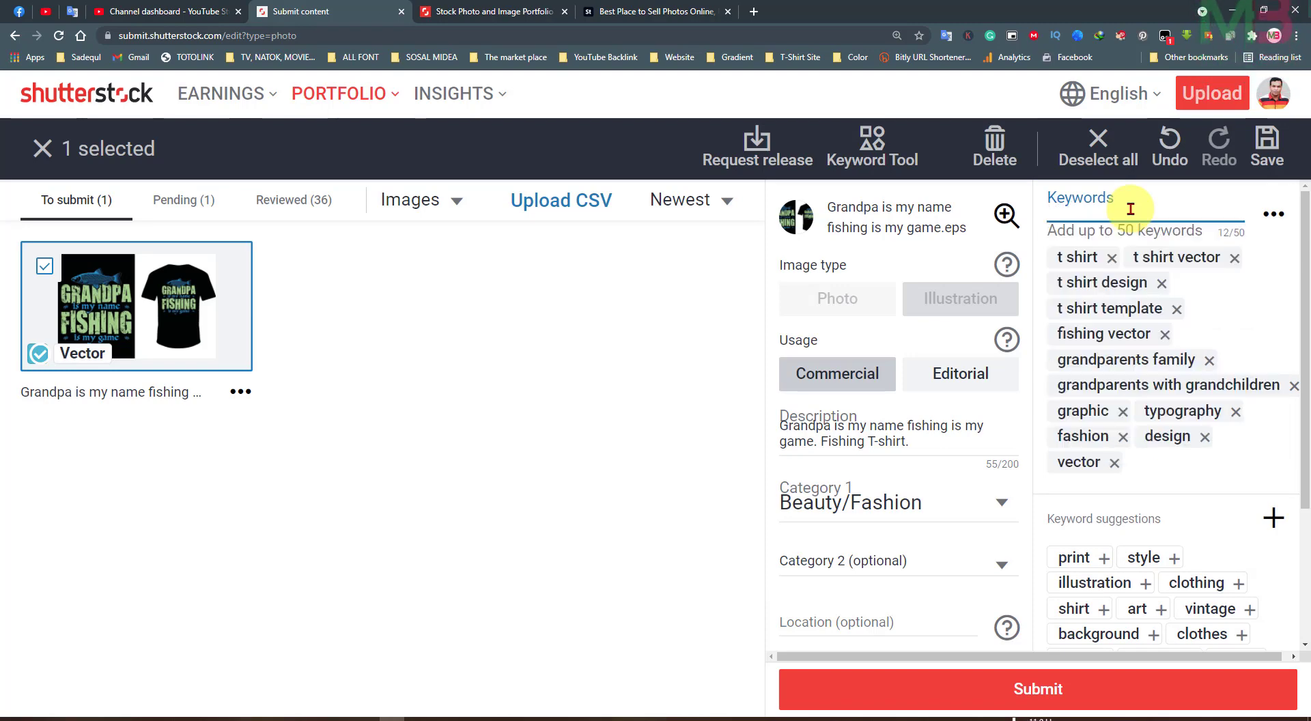
pyautogui.scroll(-3, 1154, 533)
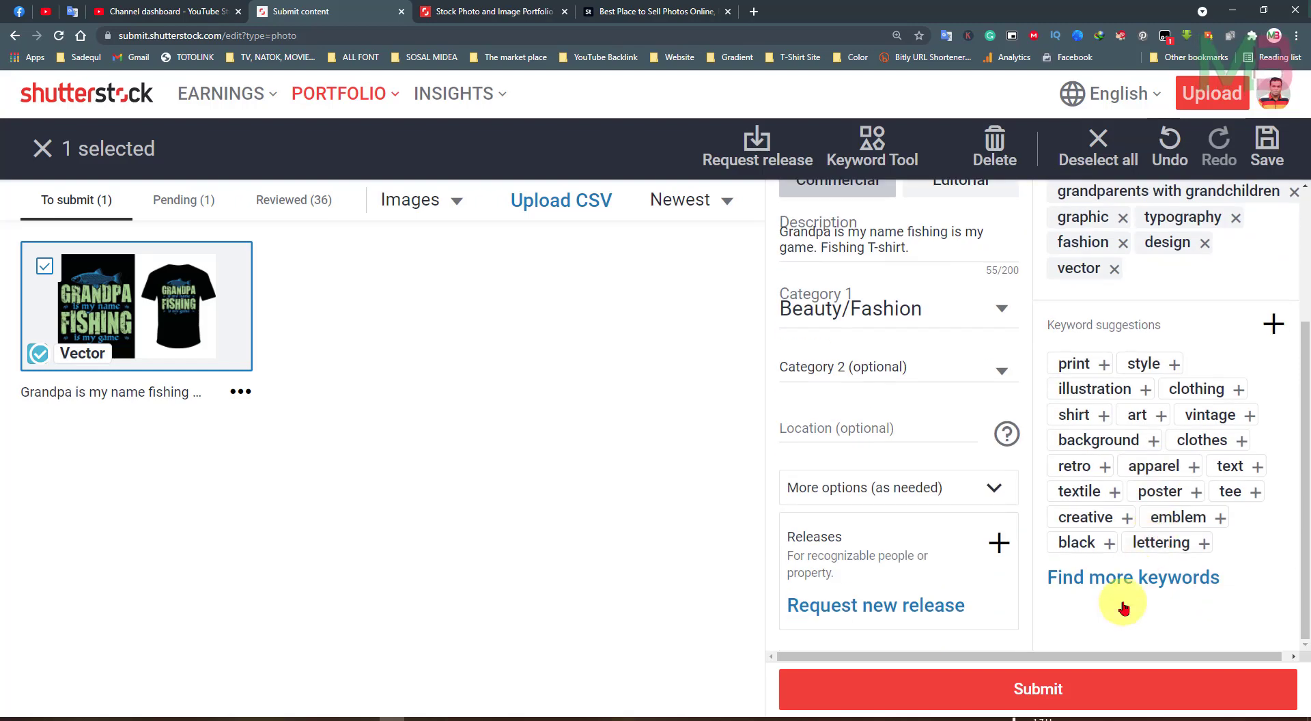
pyautogui.scroll(3, 1147, 530)
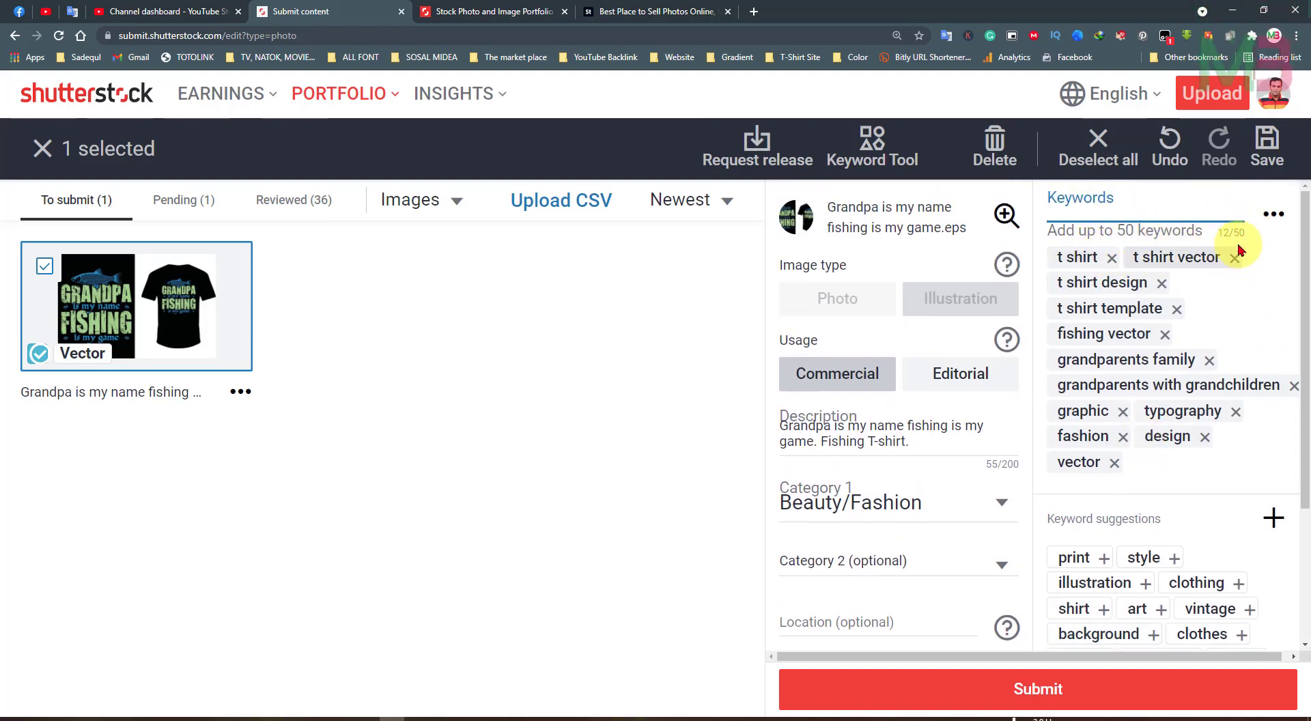
pyautogui.scroll(-2, 1170, 482)
pyautogui.scroll(2, 1171, 474)
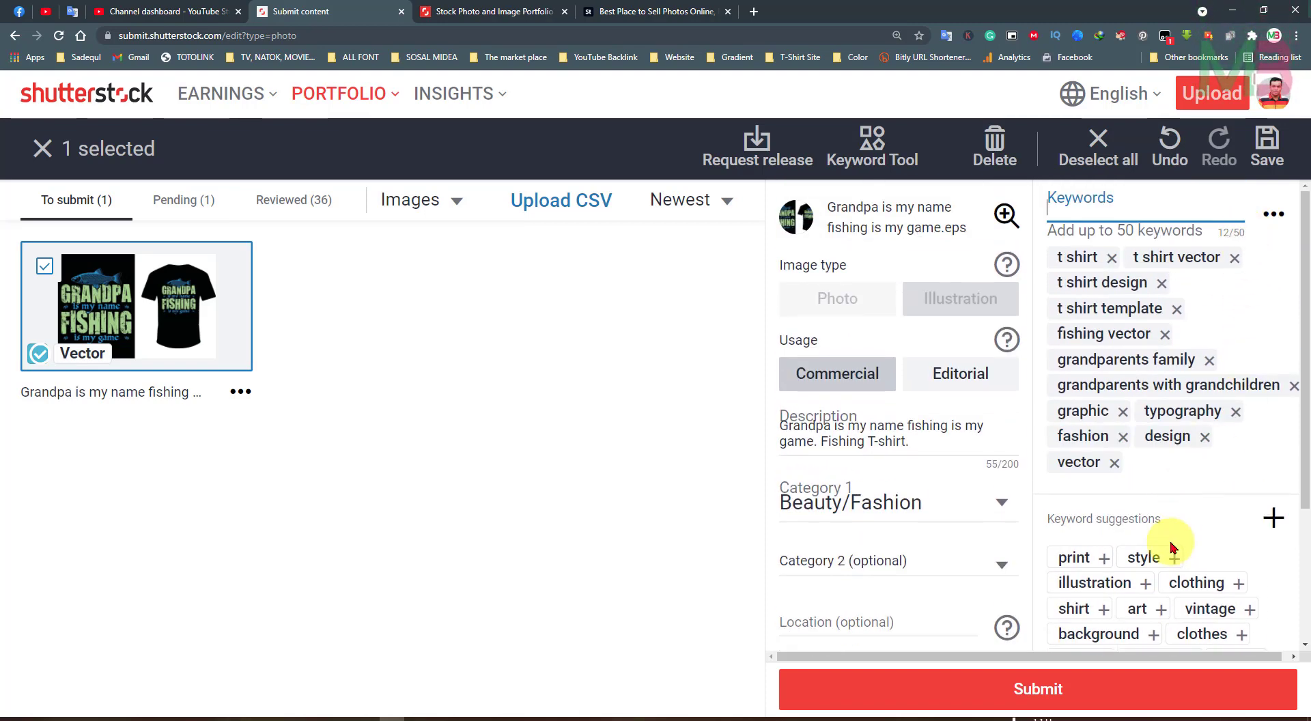
pyautogui.scroll(-3, 1170, 542)
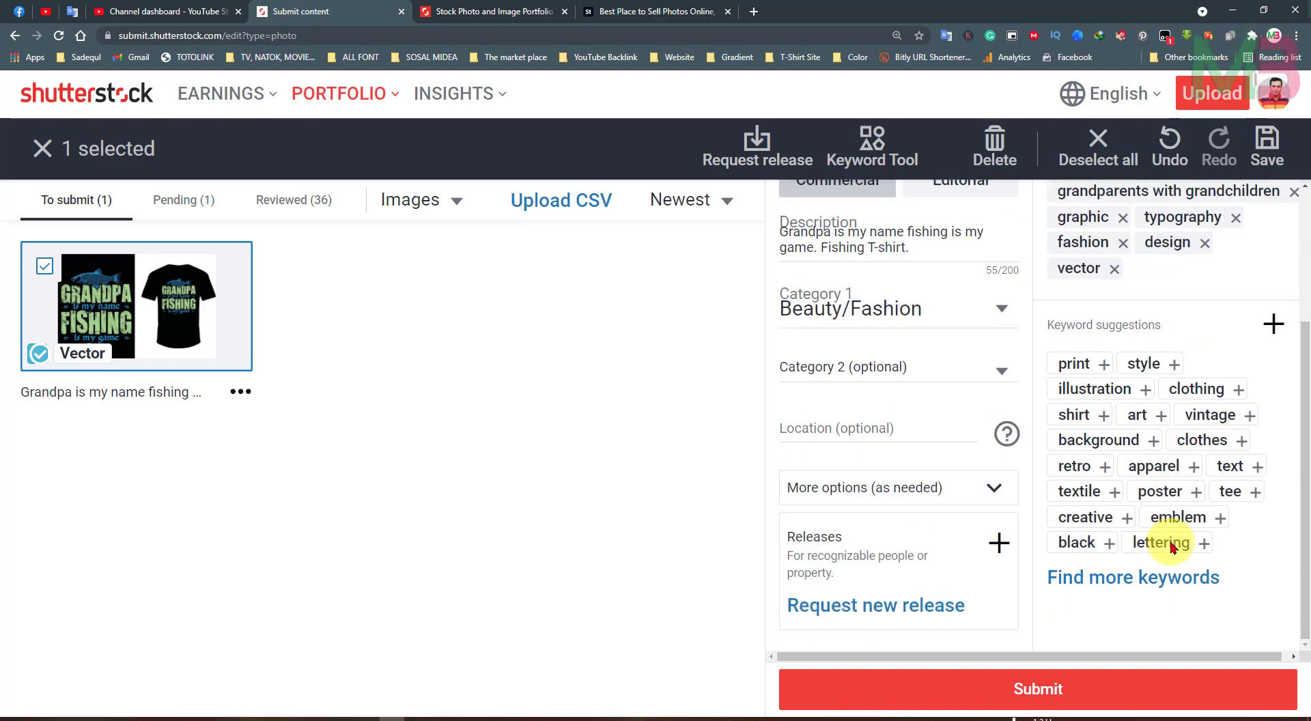
# - Search the keyword tool for 'grandpa fishing t shirt' and add all keywords from three similar designs
pyautogui.click(1164, 580)
pyautogui.write('gran')
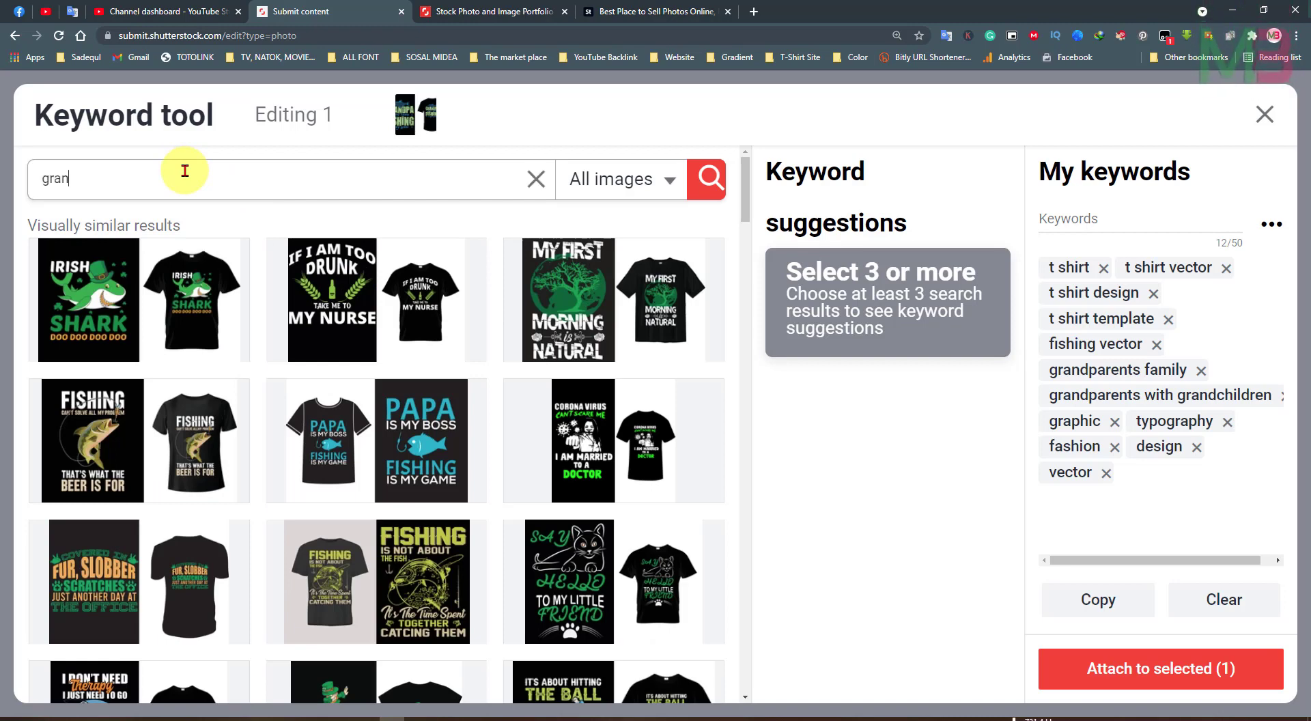
pyautogui.write('dpa fishing t shirt')
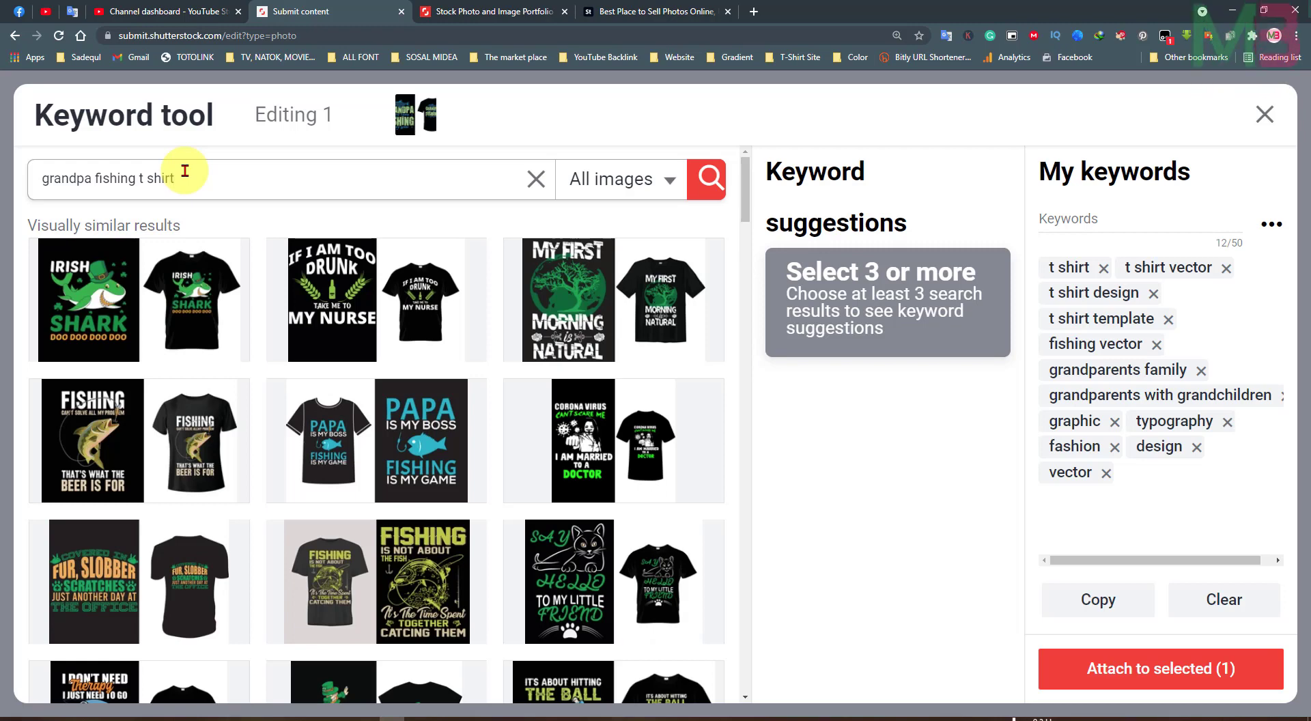
pyautogui.press('Return')
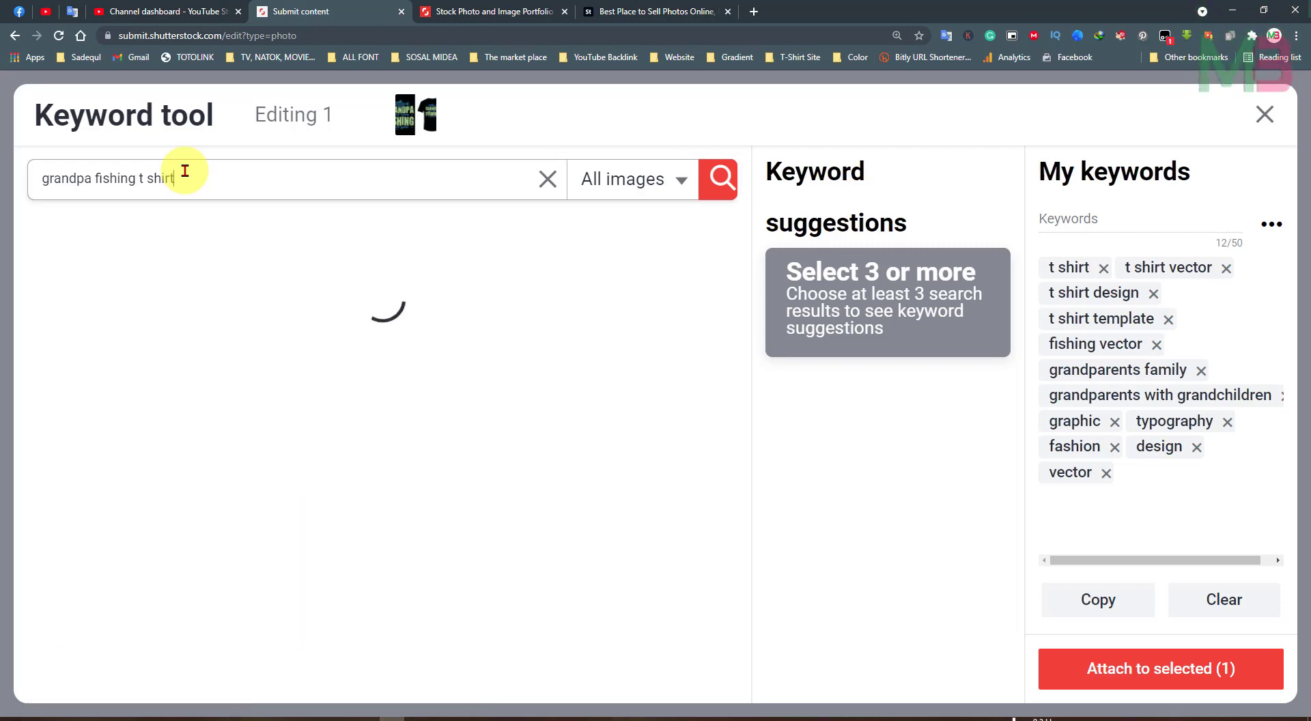
pyautogui.click(169, 265)
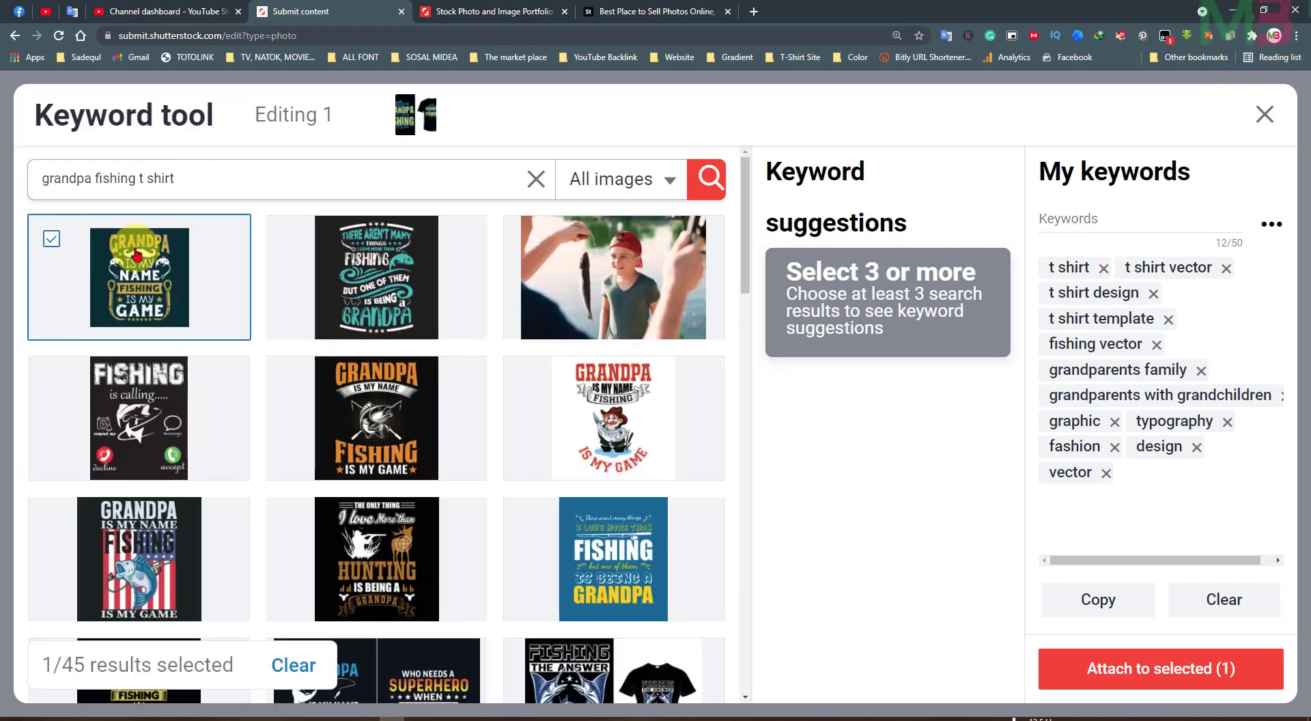
pyautogui.click(352, 263)
pyautogui.click(382, 394)
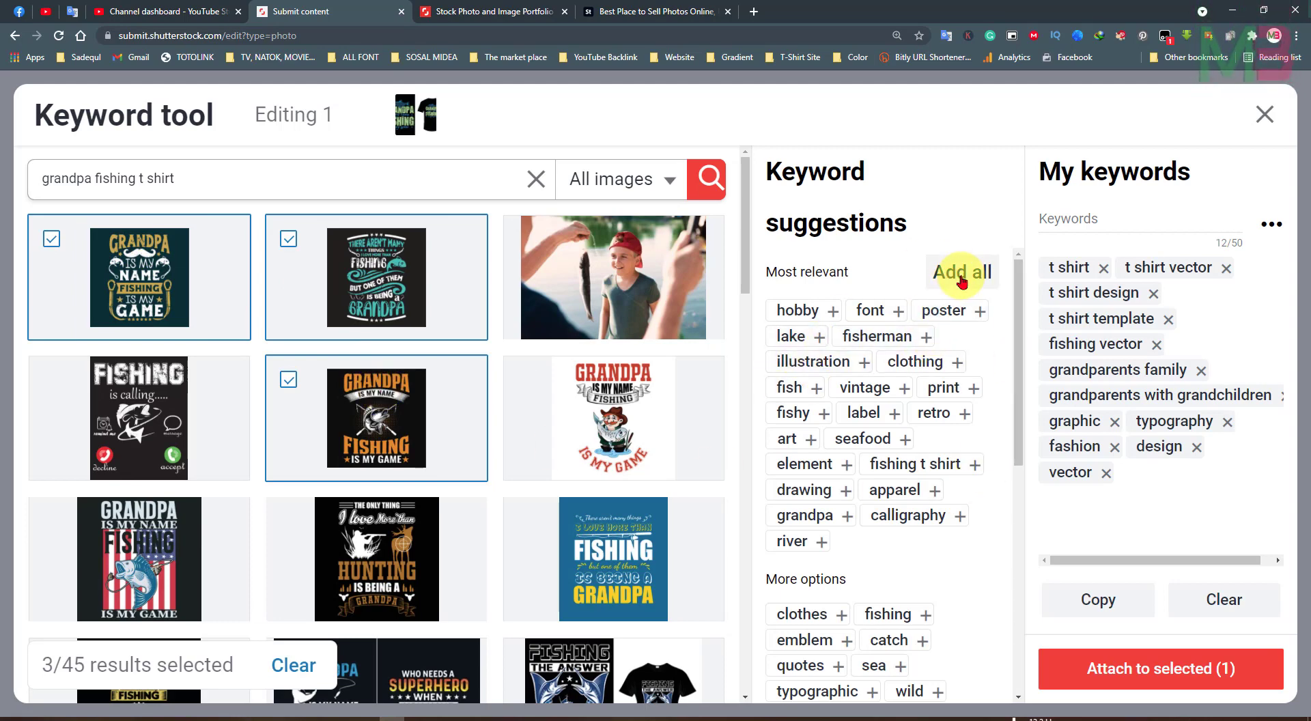
pyautogui.click(962, 274)
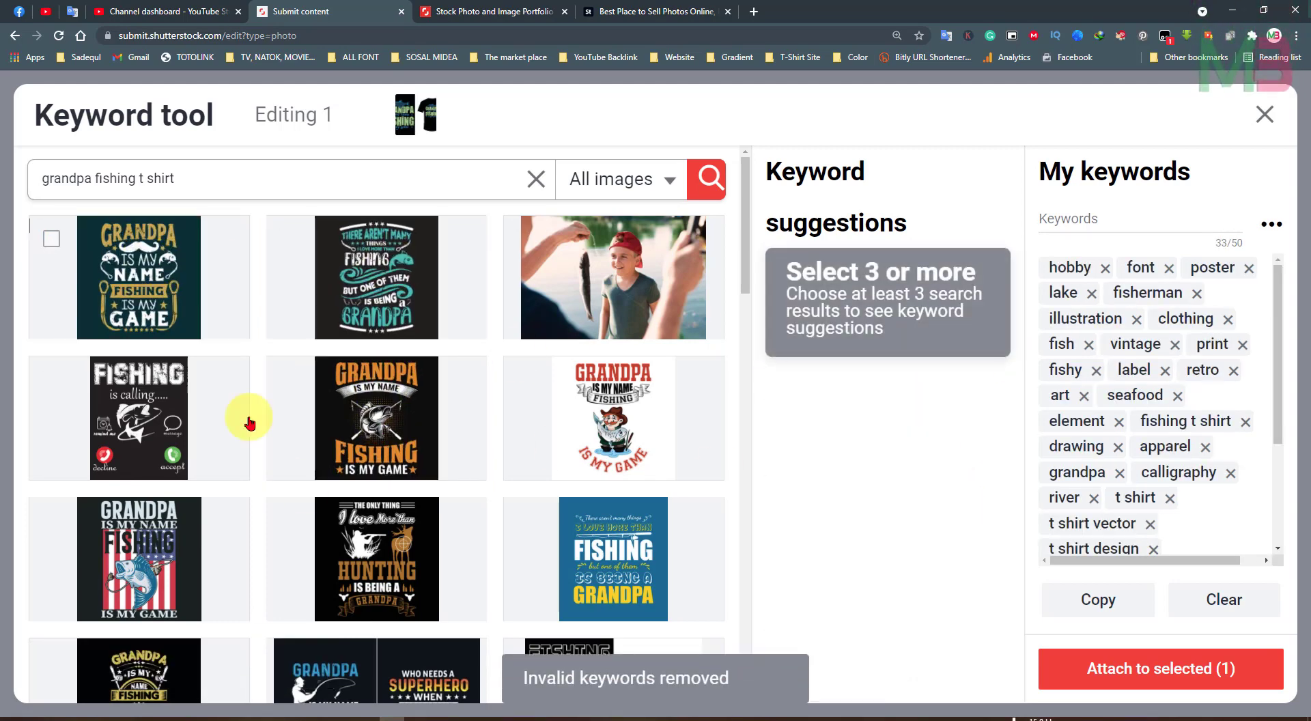
# - Add all suggested keywords from three more similar grandpa fishing designs
pyautogui.scroll(-3, 250, 424)
pyautogui.click(437, 505)
pyautogui.click(163, 485)
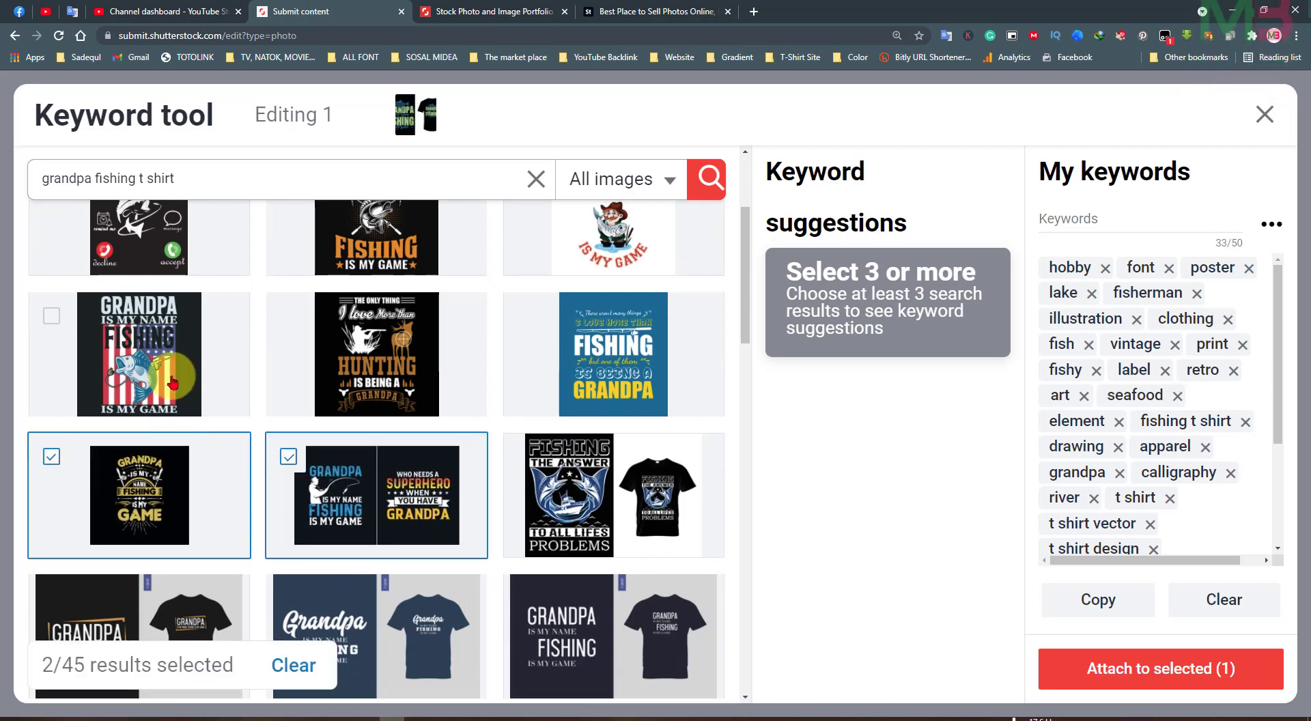
pyautogui.click(173, 383)
pyautogui.click(955, 273)
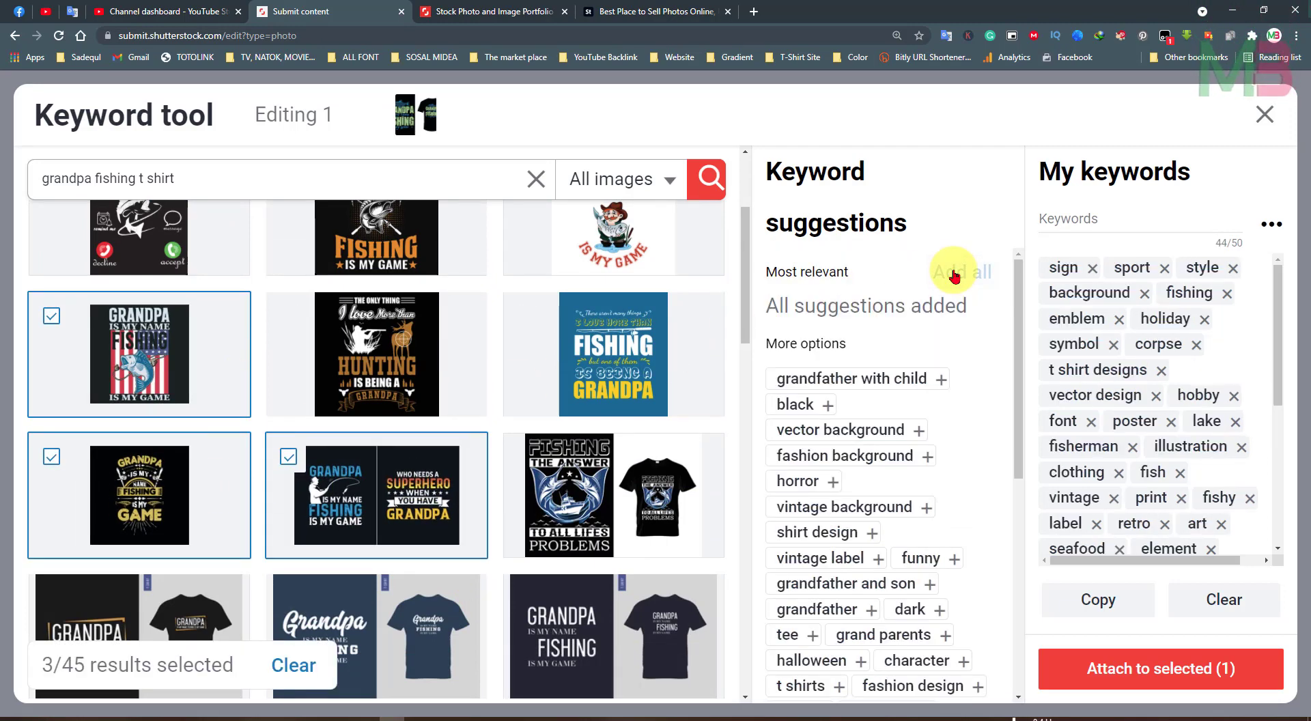
# - Switch to the teal, Weekend fishing forecast and beer drinker designs and add their keywords, reaching 46/50
pyautogui.click(390, 495)
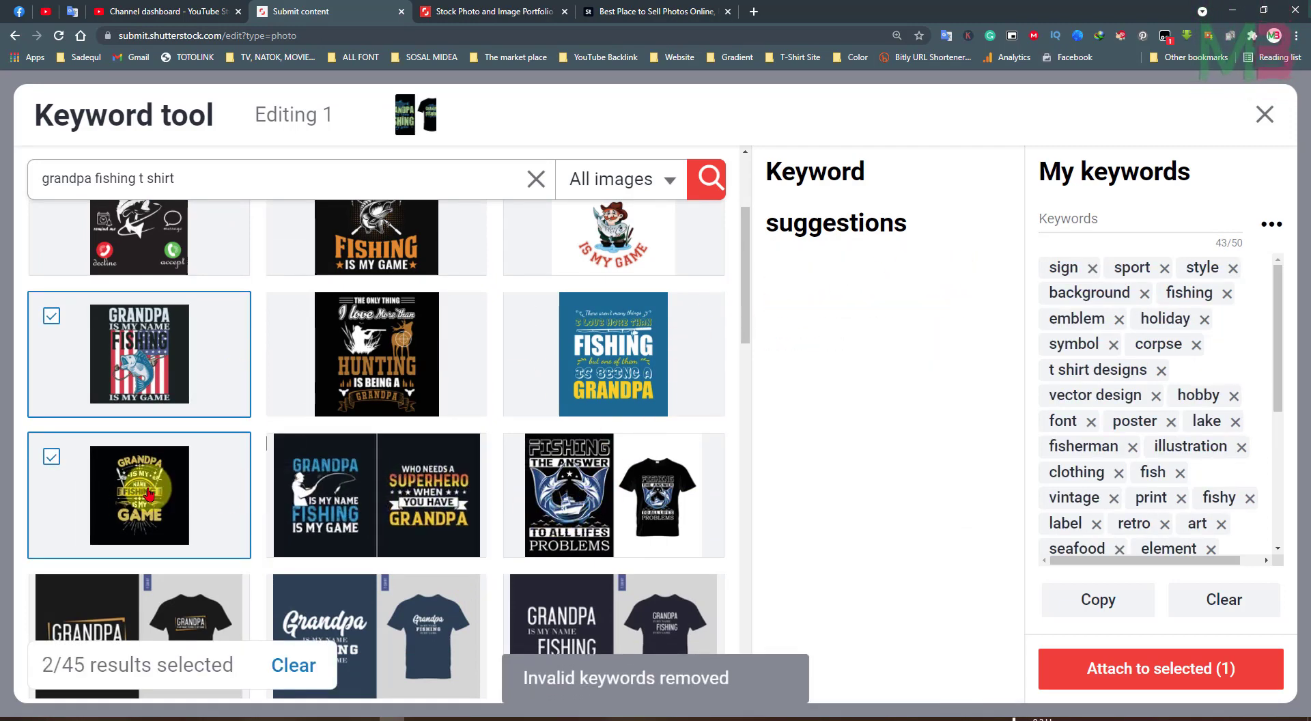
pyautogui.click(293, 666)
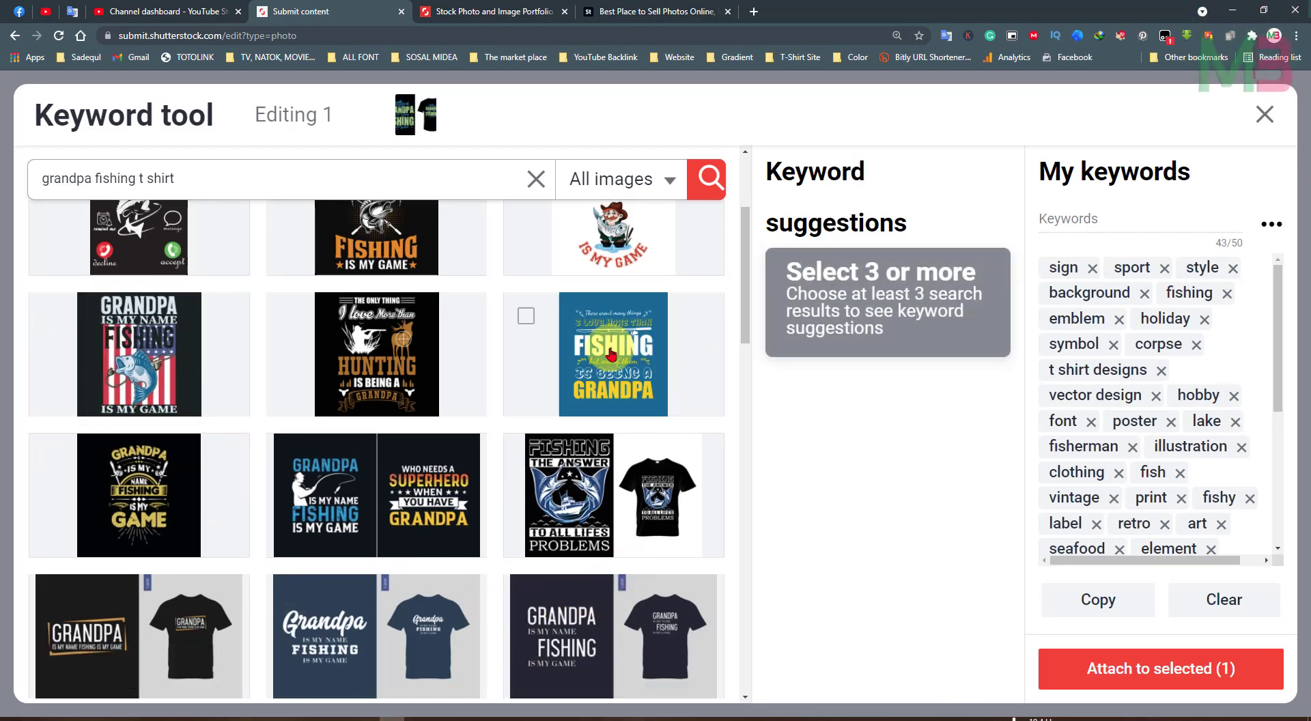
pyautogui.click(610, 348)
pyautogui.scroll(-4, 611, 343)
pyautogui.click(355, 512)
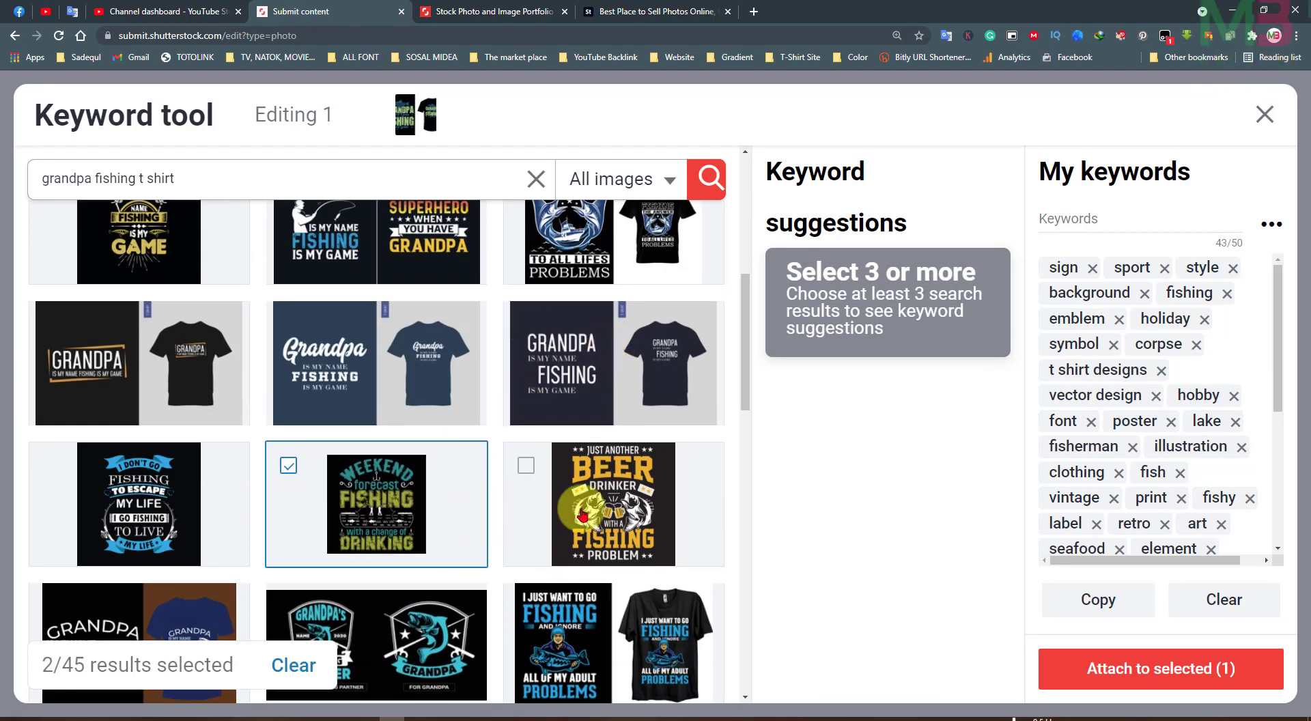
pyautogui.click(608, 499)
pyautogui.click(962, 273)
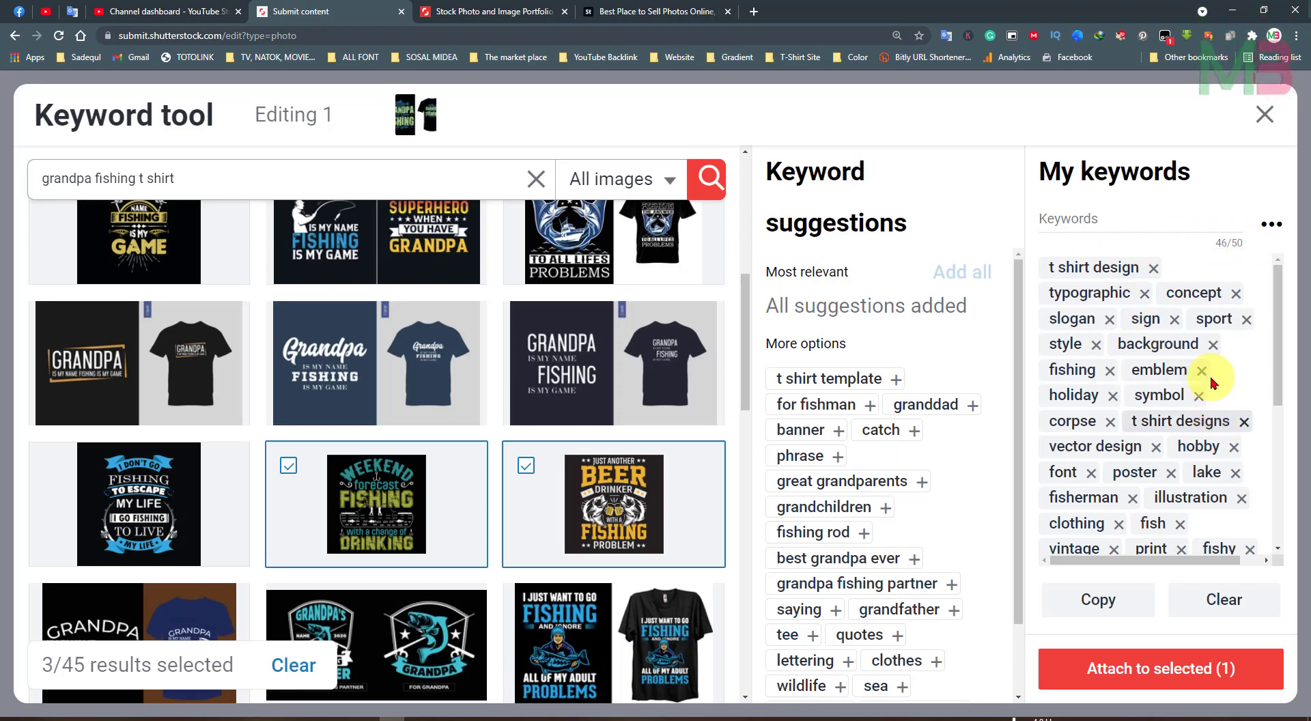
pyautogui.scroll(-3, 1130, 332)
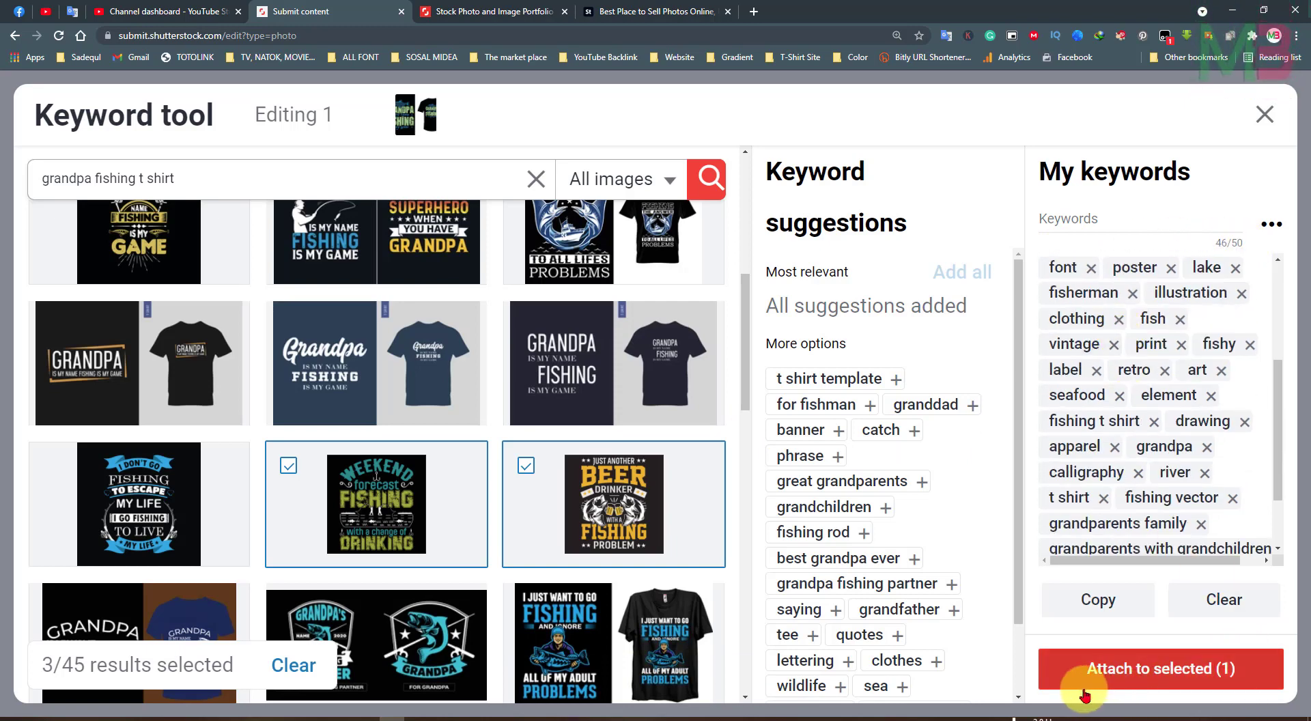
# - Attach the collected keywords, recheck the description, and submit the Grandpa fishing vector for review
pyautogui.click(1176, 676)
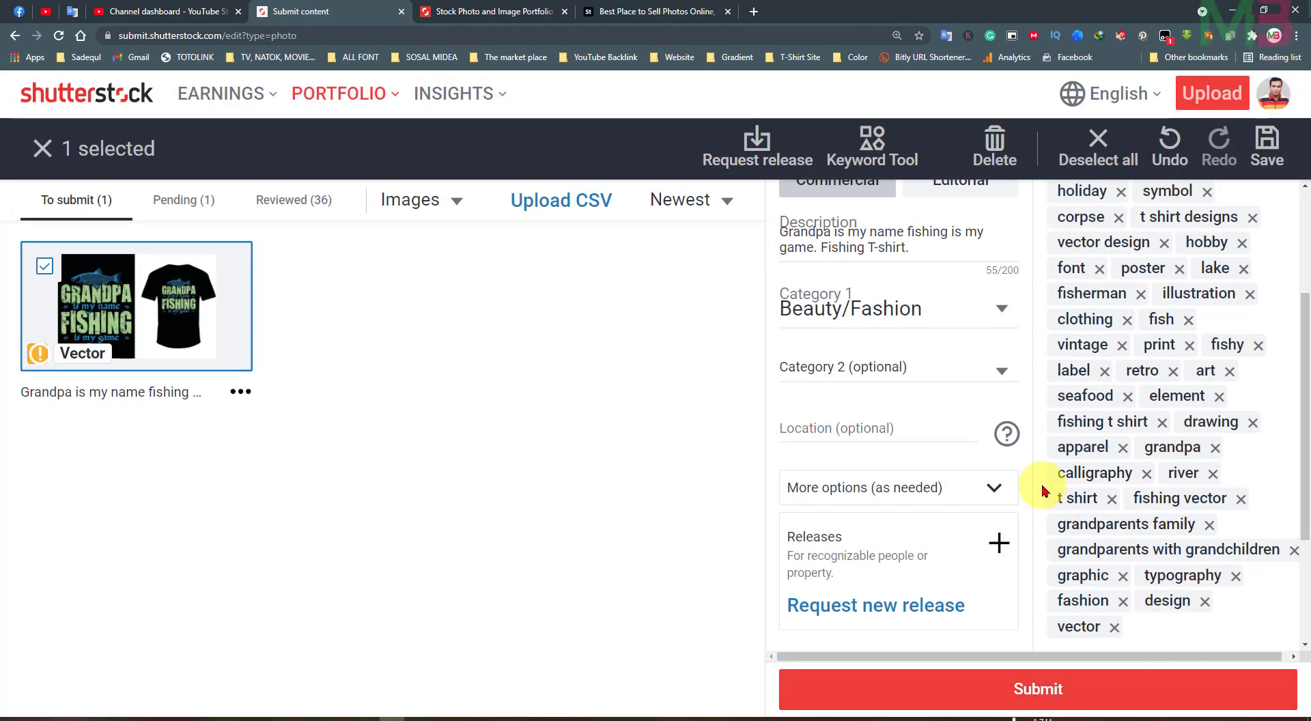
pyautogui.scroll(3, 1042, 486)
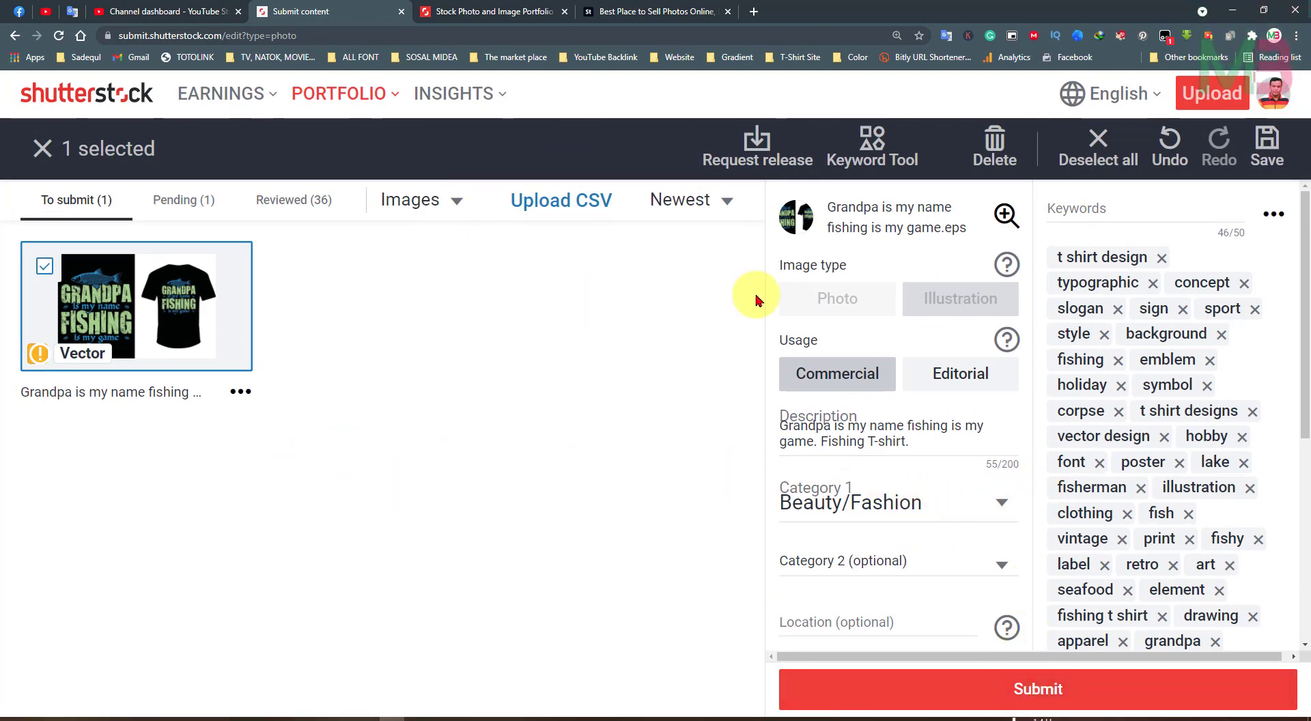
pyautogui.click(914, 440)
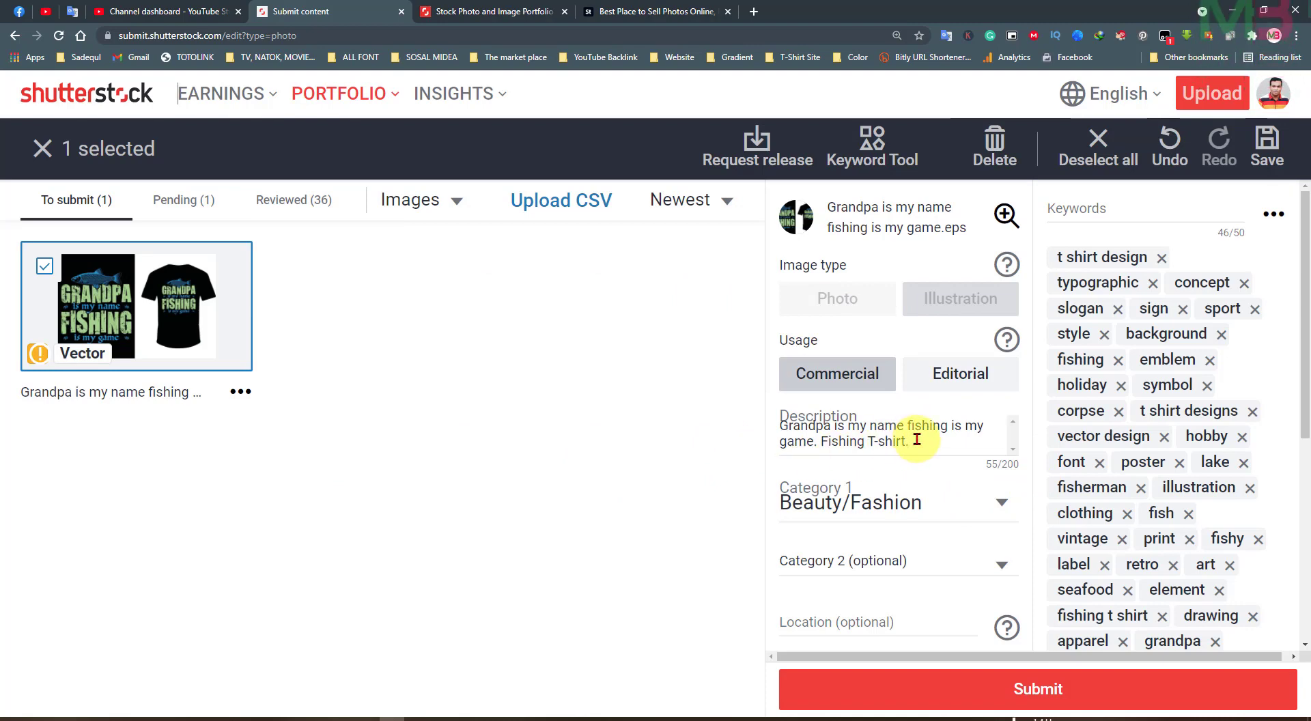
pyautogui.scroll(-3, 913, 440)
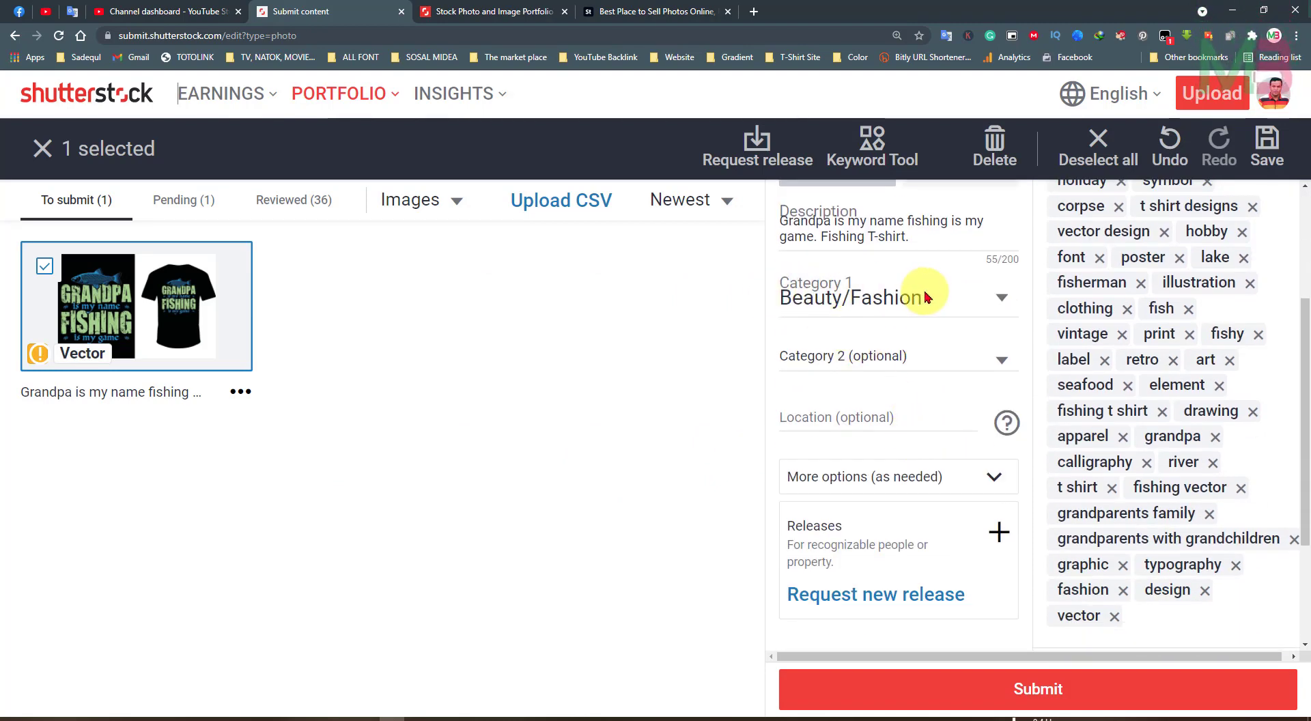
pyautogui.scroll(-2, 1088, 489)
pyautogui.scroll(5, 1138, 383)
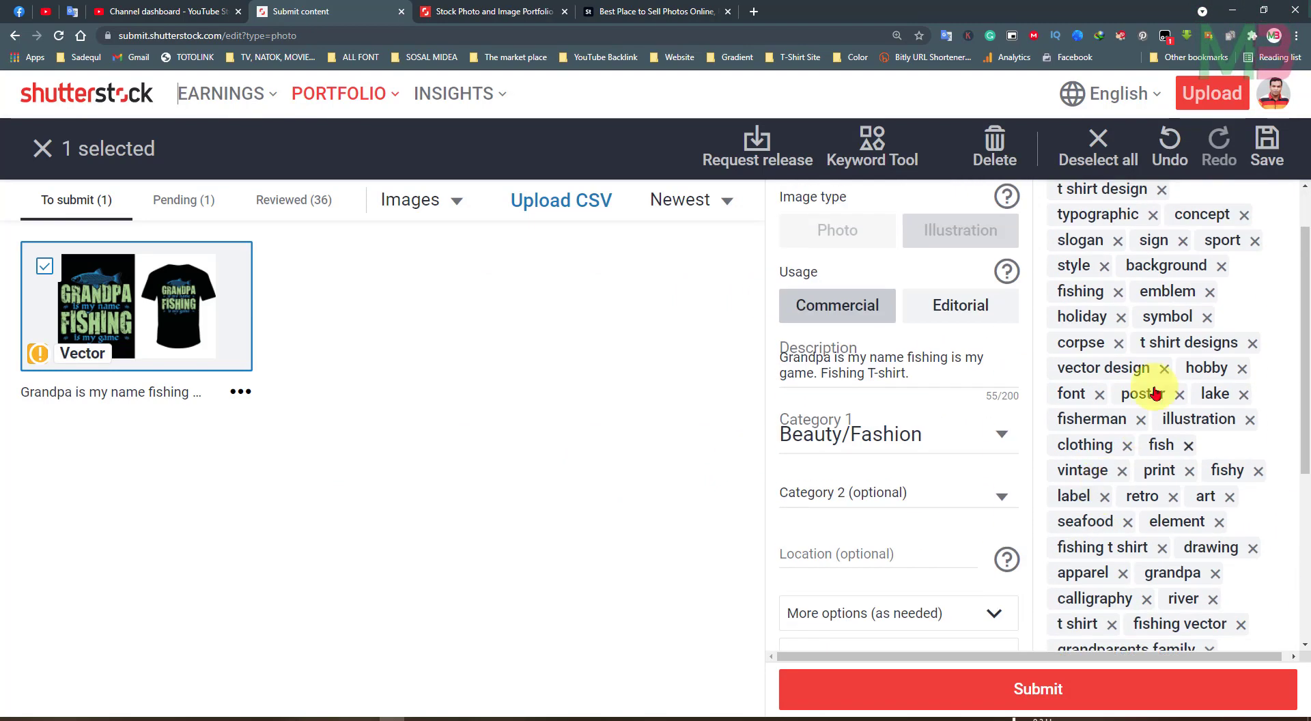
pyautogui.scroll(-4, 1182, 403)
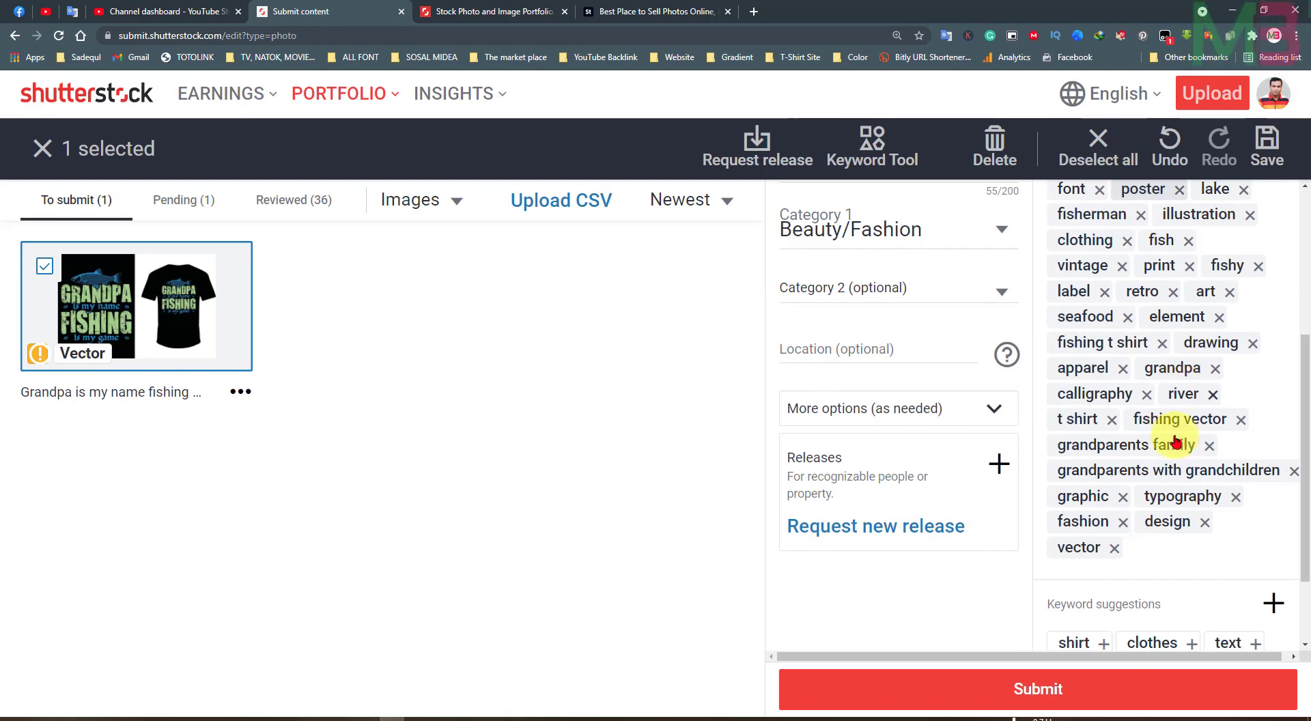
pyautogui.click(1062, 688)
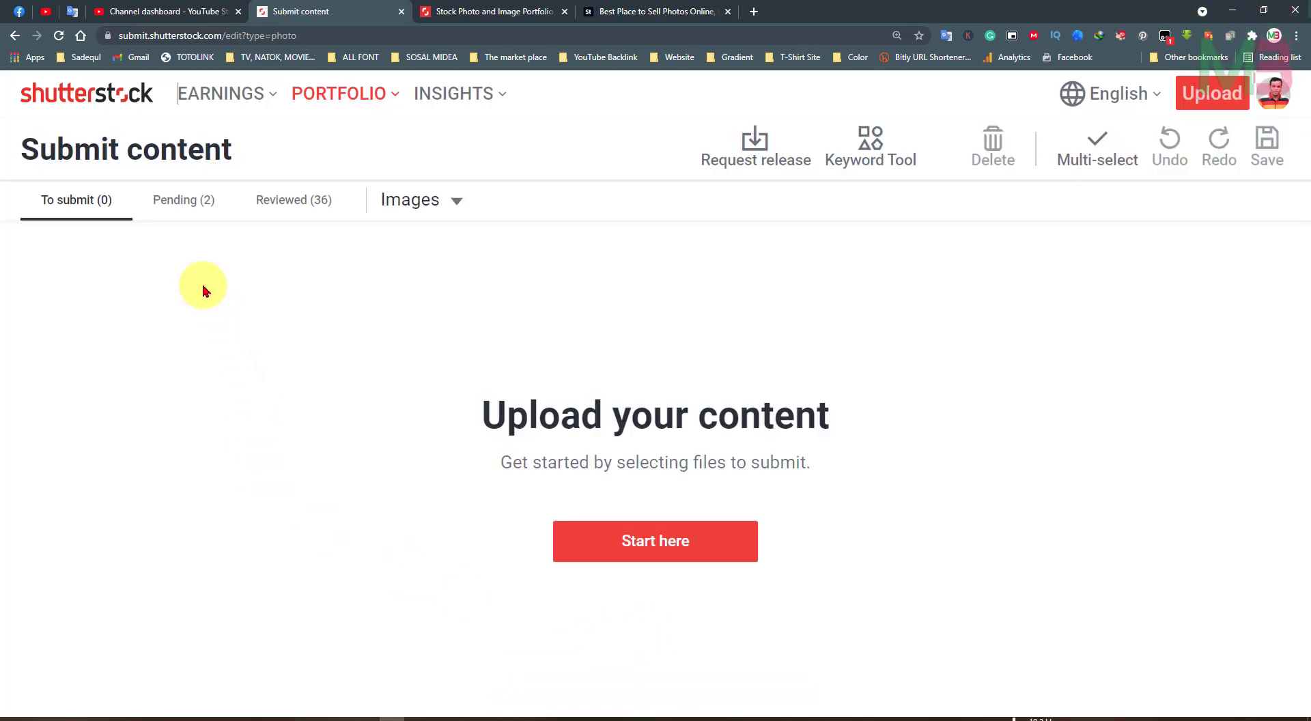
# - Check the two pending T-shirts' 5-day review time via translation, then open the Reviewed (36) list
pyautogui.click(175, 202)
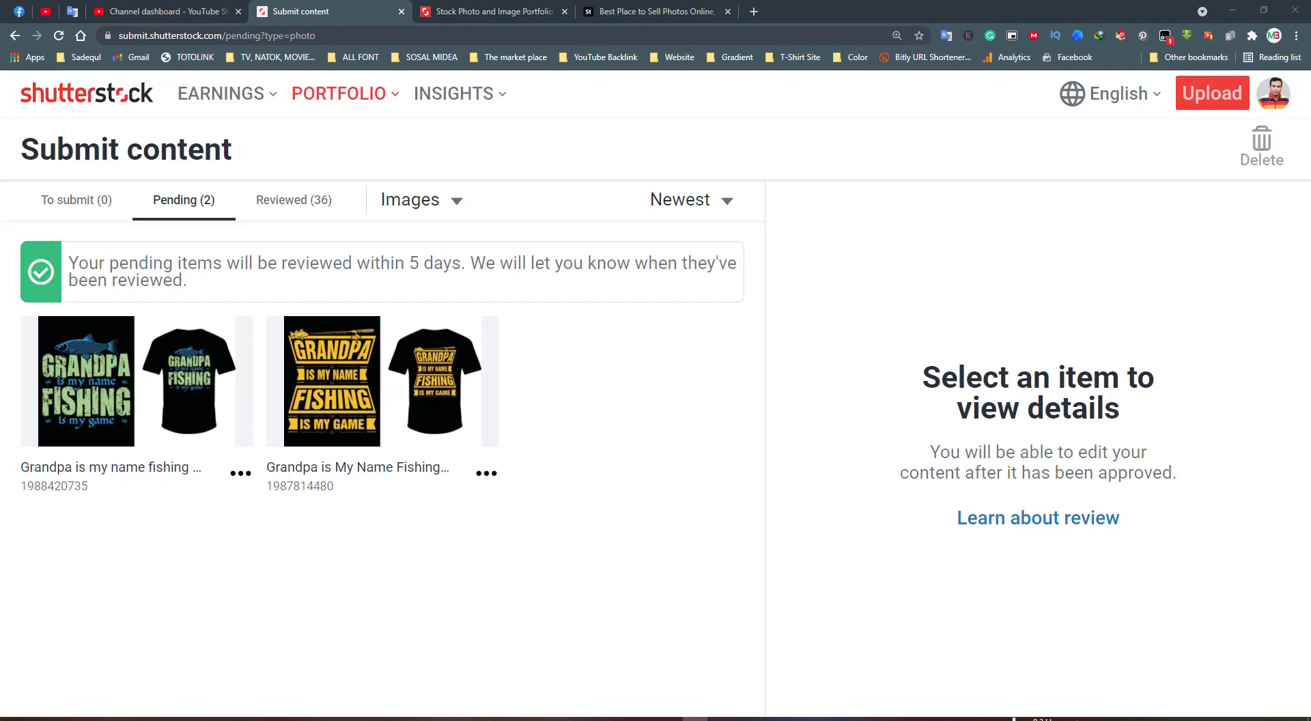
pyautogui.moveTo(461, 260); pyautogui.dragTo(408, 264)
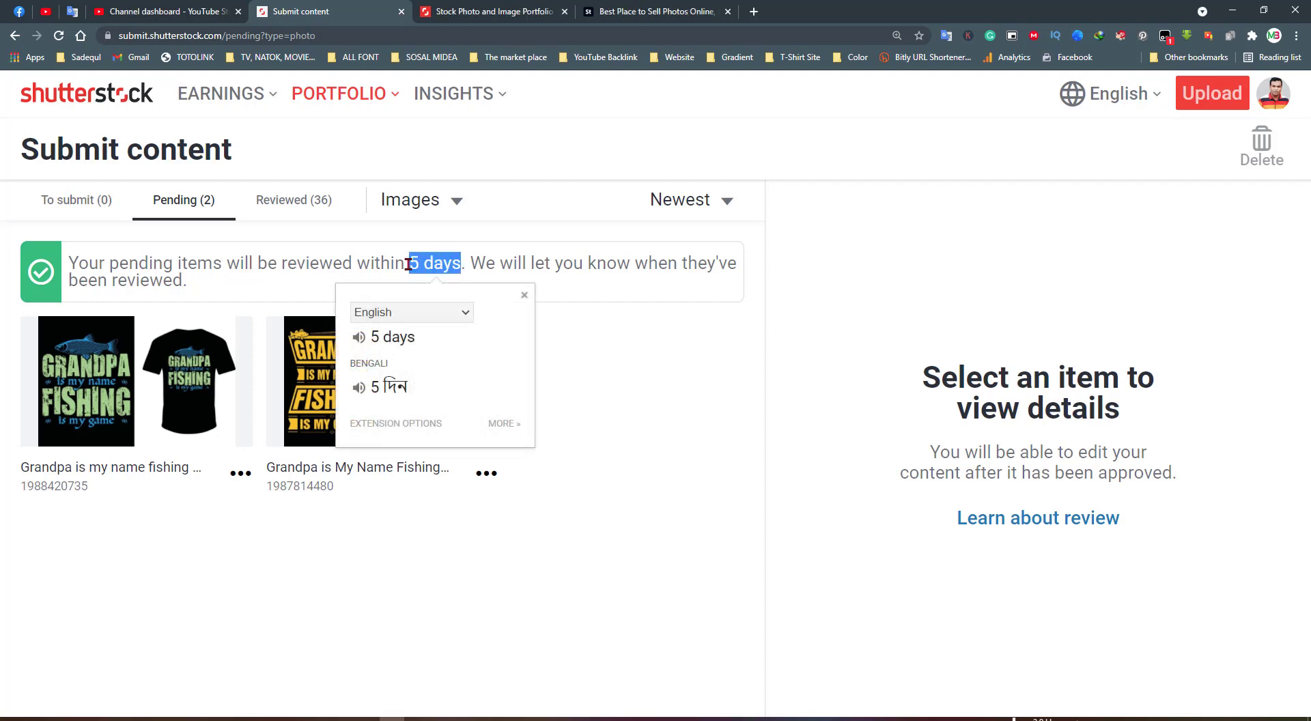
pyautogui.click(525, 297)
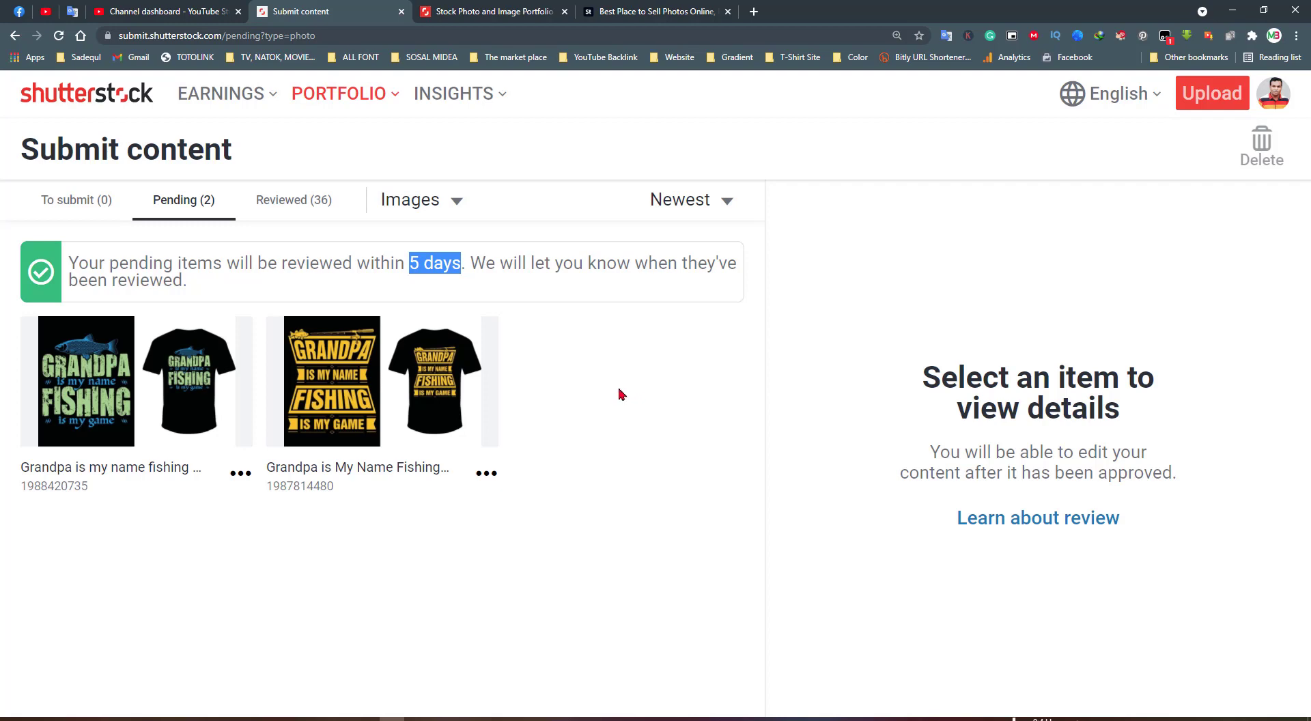
pyautogui.click(298, 204)
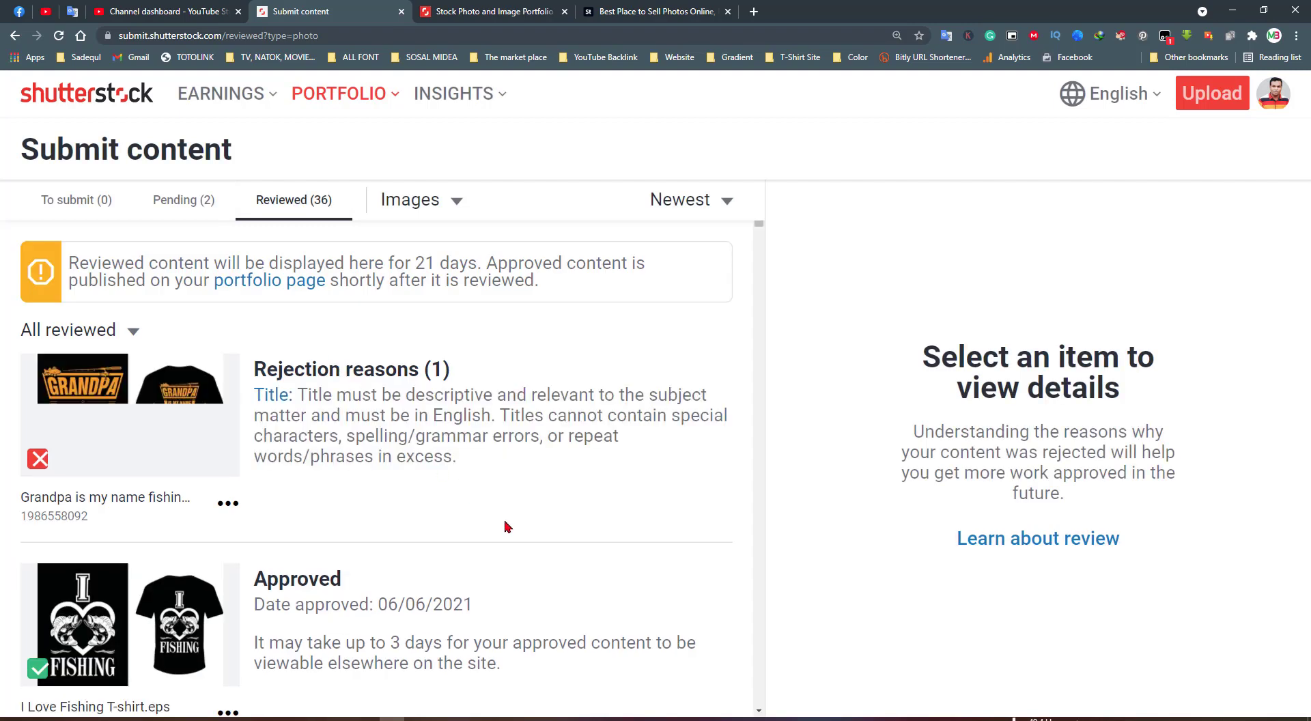
pyautogui.scroll(-1, 507, 528)
pyautogui.scroll(1, 507, 528)
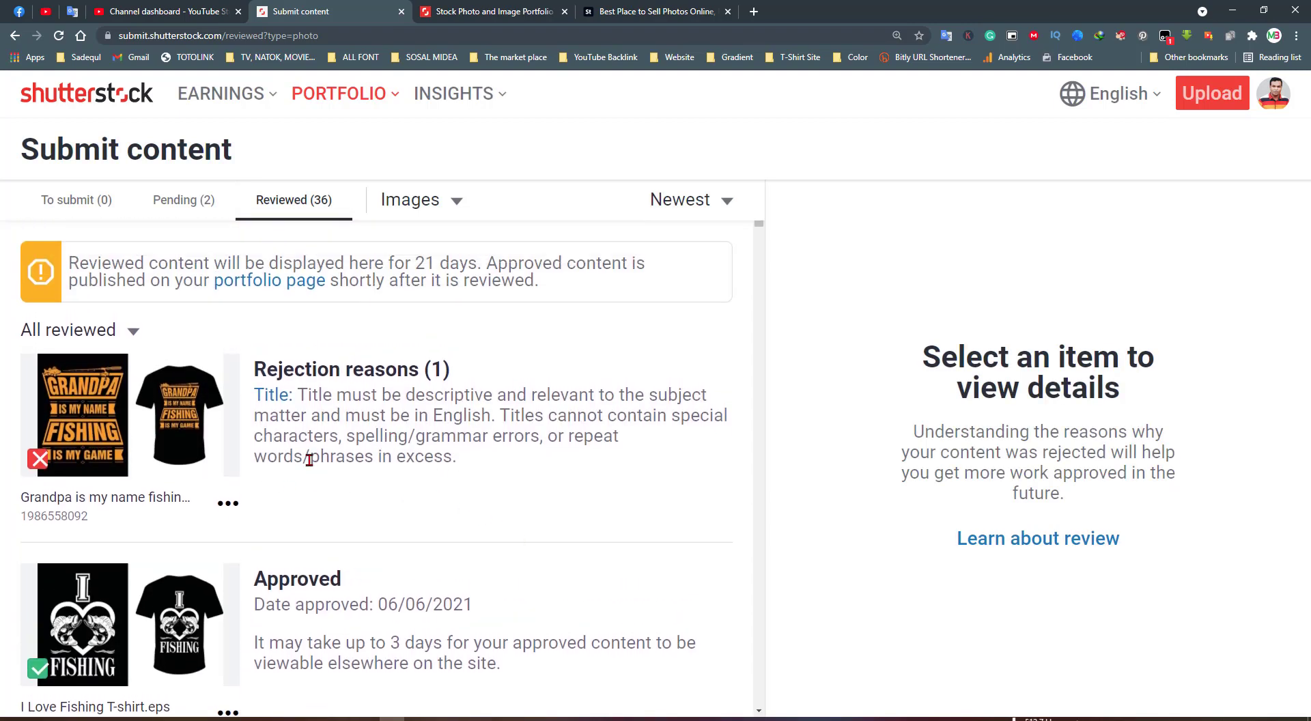
pyautogui.moveTo(300, 394); pyautogui.dragTo(467, 470)
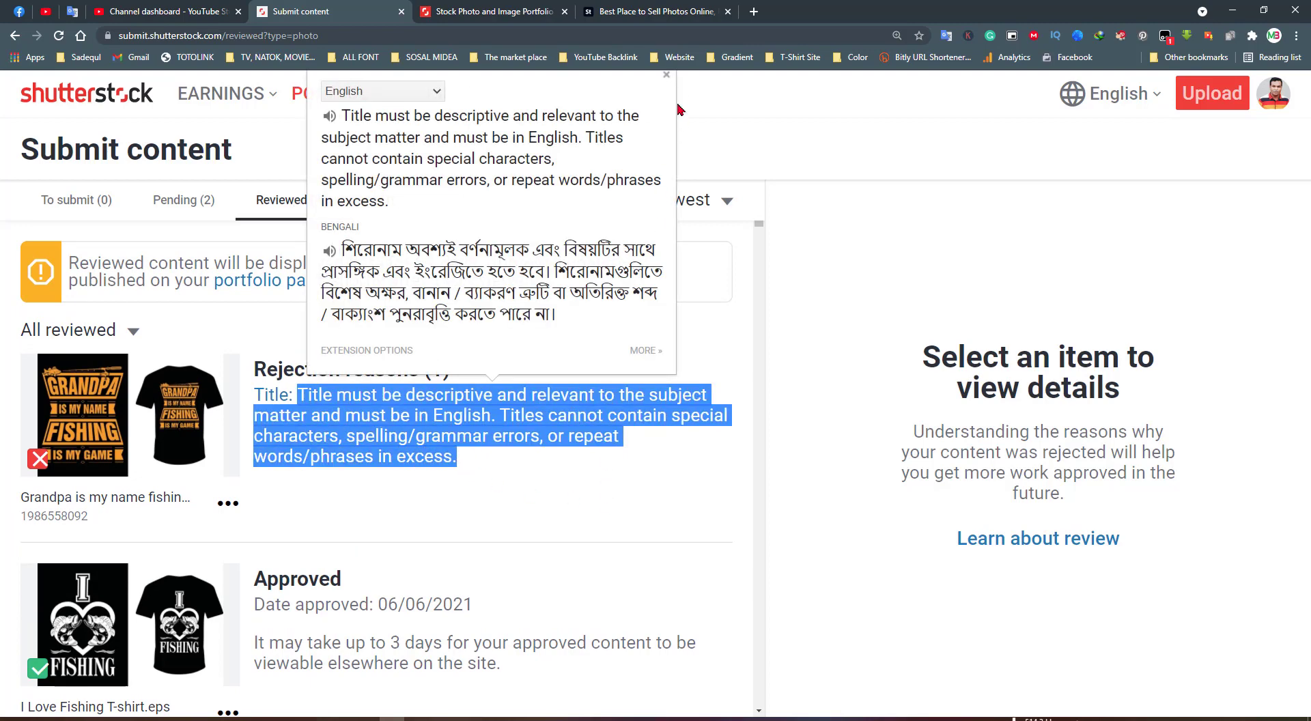
pyautogui.click(666, 77)
pyautogui.click(629, 487)
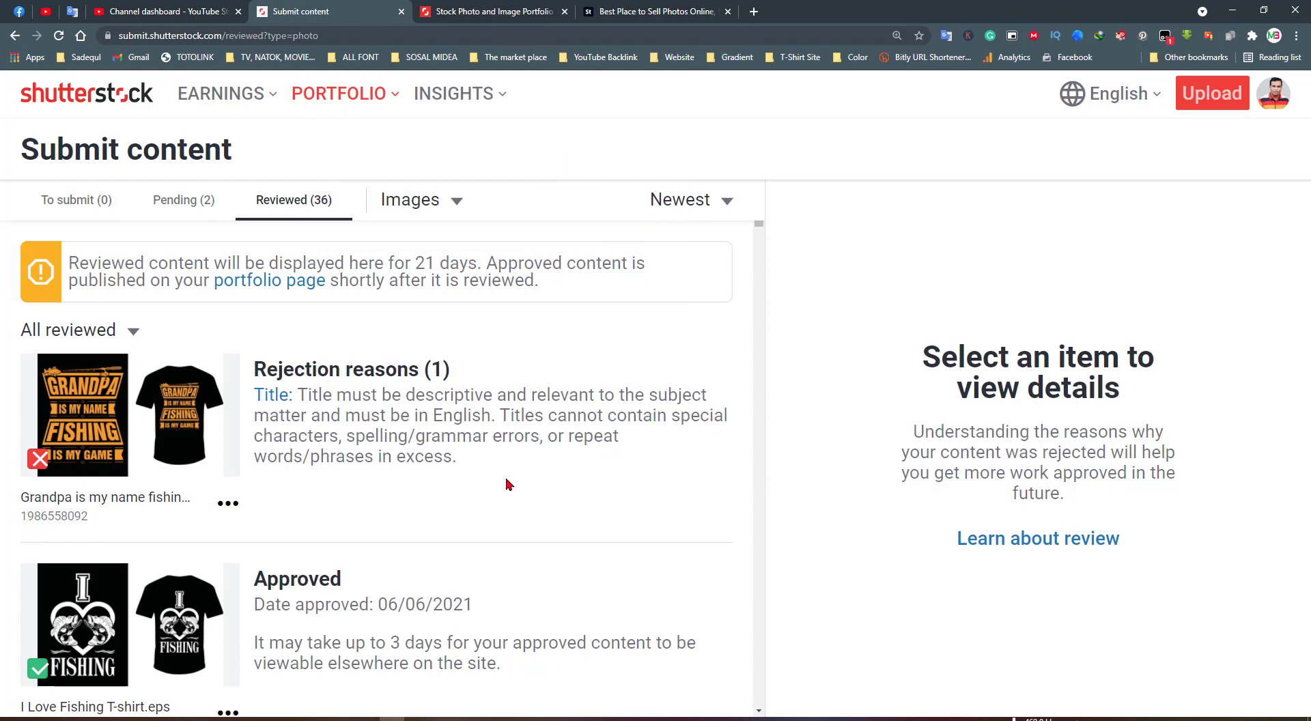
pyautogui.scroll(-2, 506, 484)
pyautogui.scroll(-3, 506, 483)
pyautogui.scroll(-1, 506, 484)
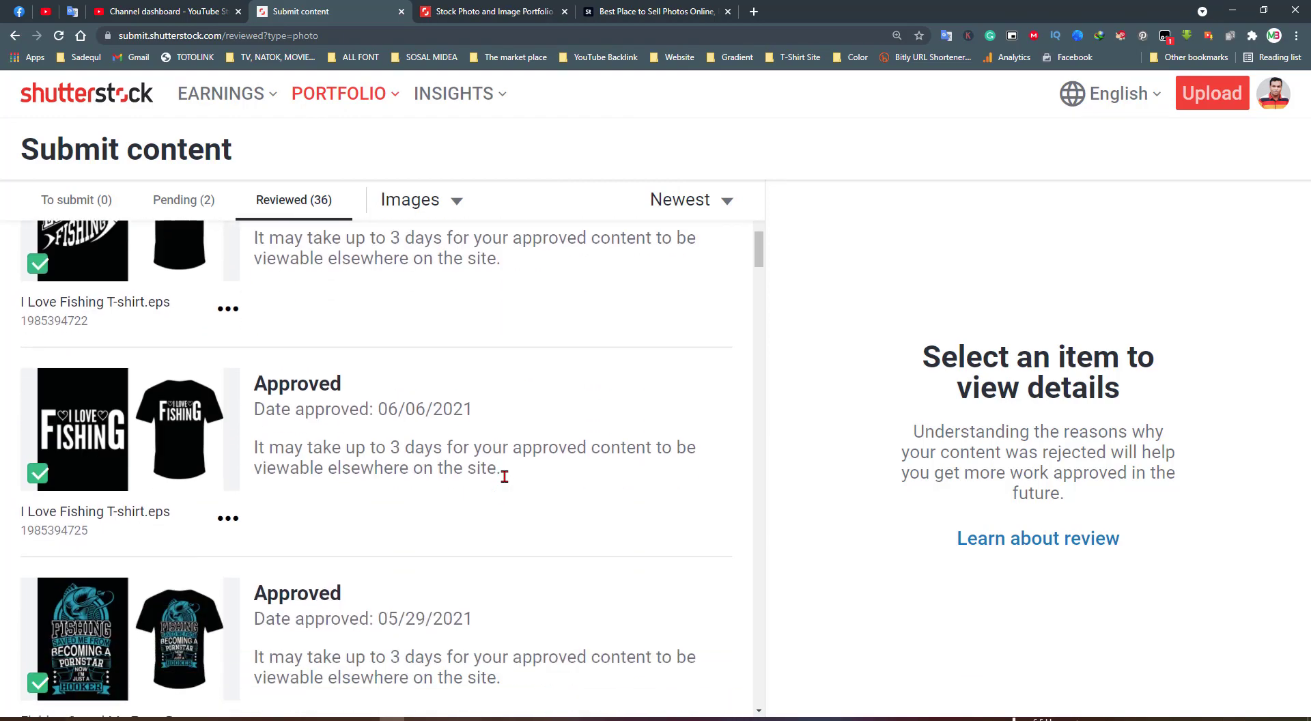
pyautogui.scroll(-3, 506, 482)
pyautogui.scroll(-4, 506, 482)
pyautogui.scroll(-3, 506, 482)
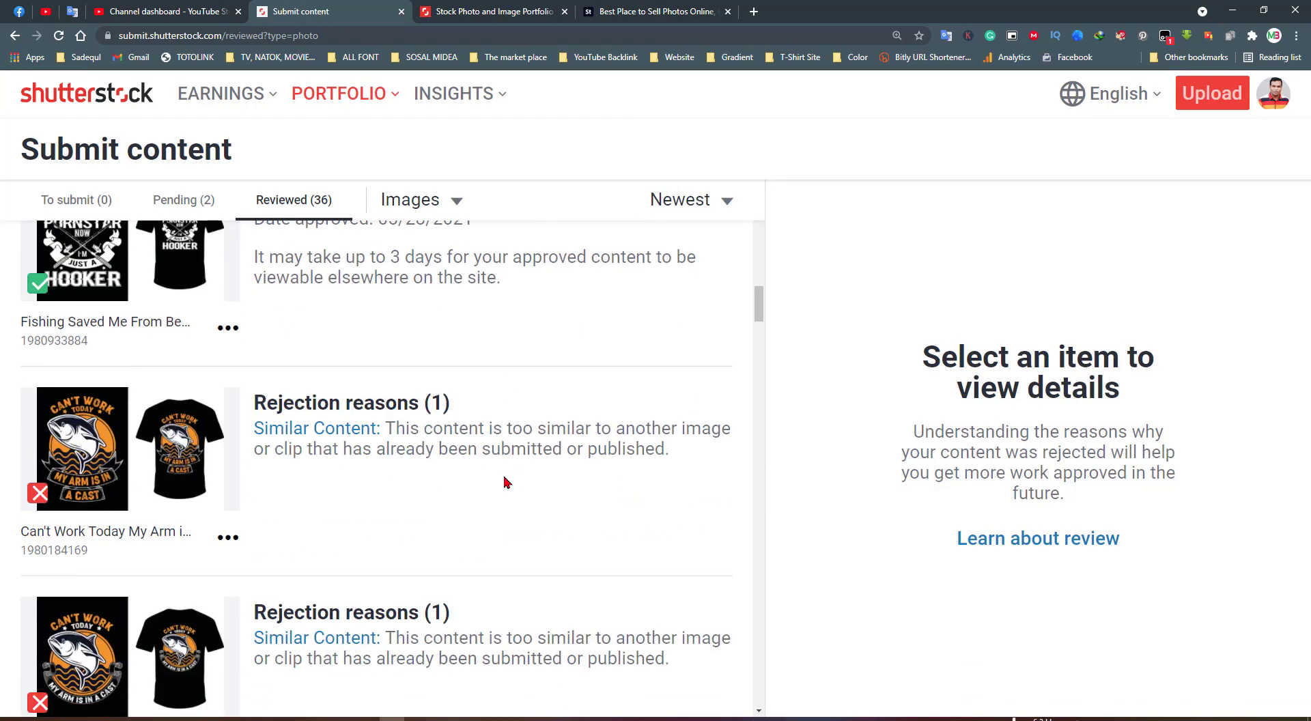
pyautogui.scroll(-1, 506, 482)
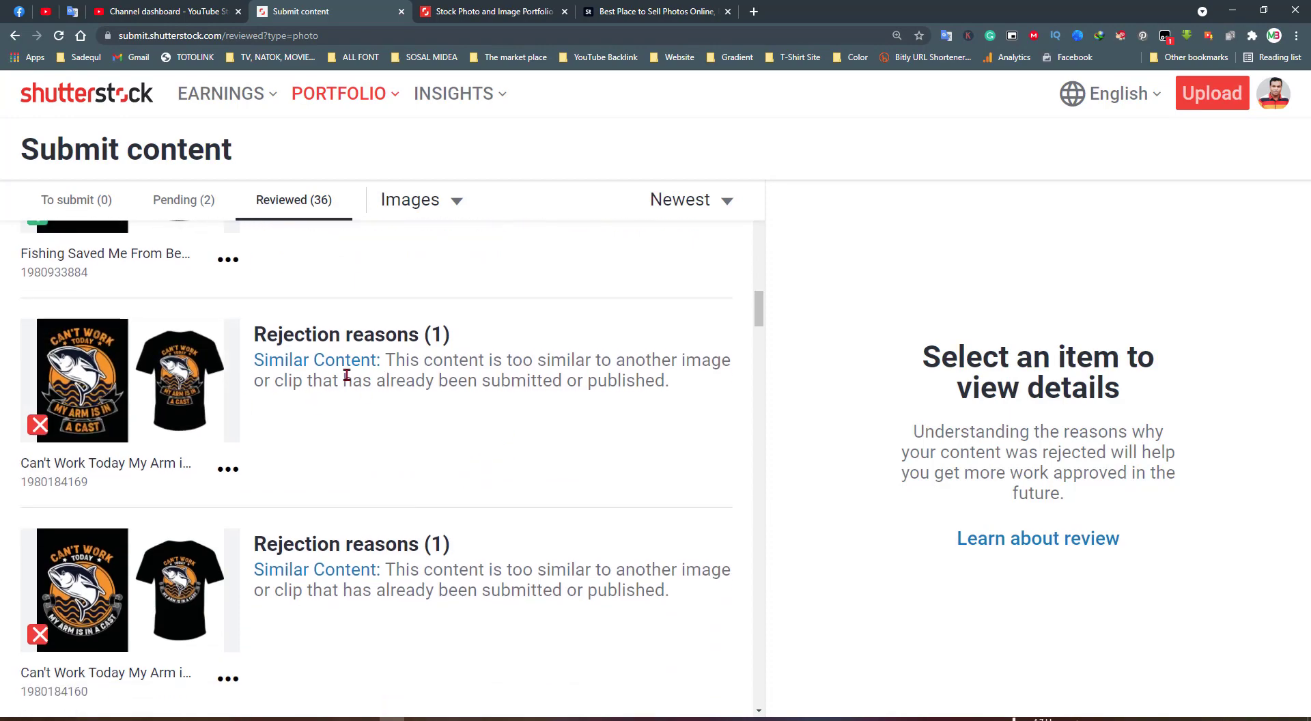
pyautogui.scroll(-2, 421, 542)
pyautogui.scroll(-3, 422, 542)
pyautogui.scroll(-3, 421, 542)
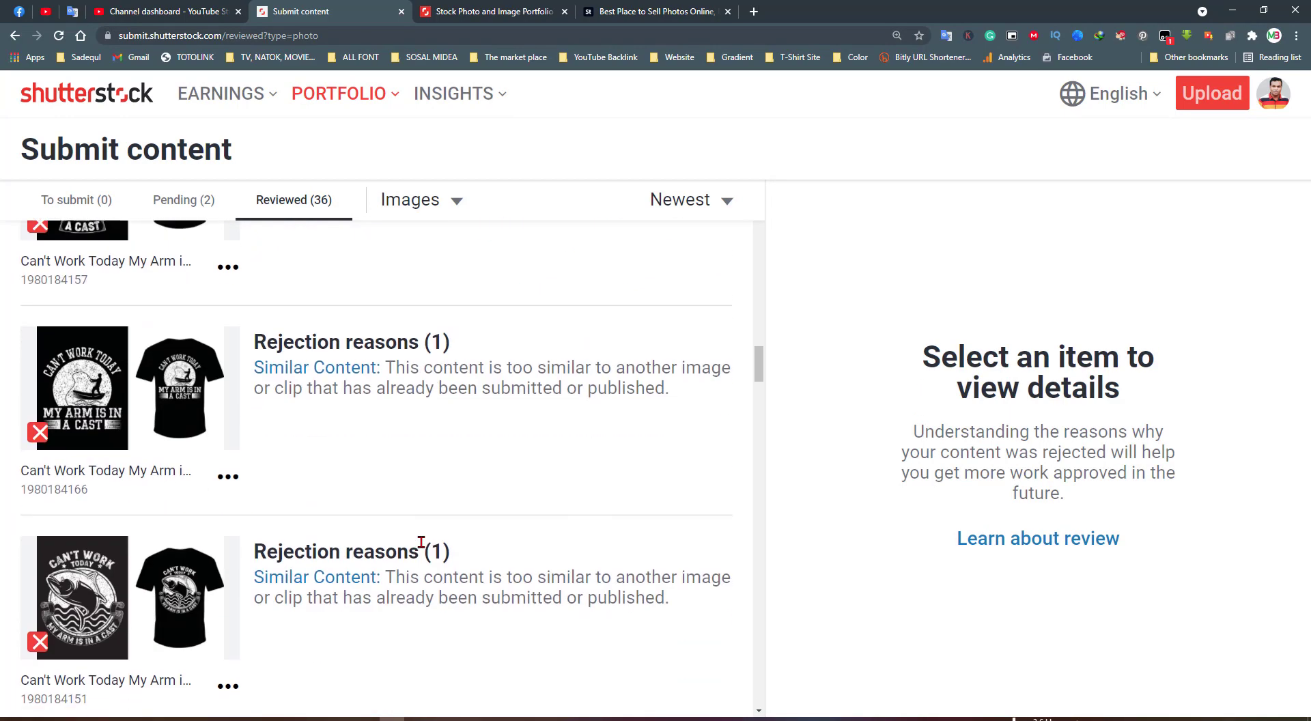
pyautogui.scroll(-3, 421, 542)
pyautogui.scroll(-3, 421, 542)
pyautogui.scroll(-3, 421, 544)
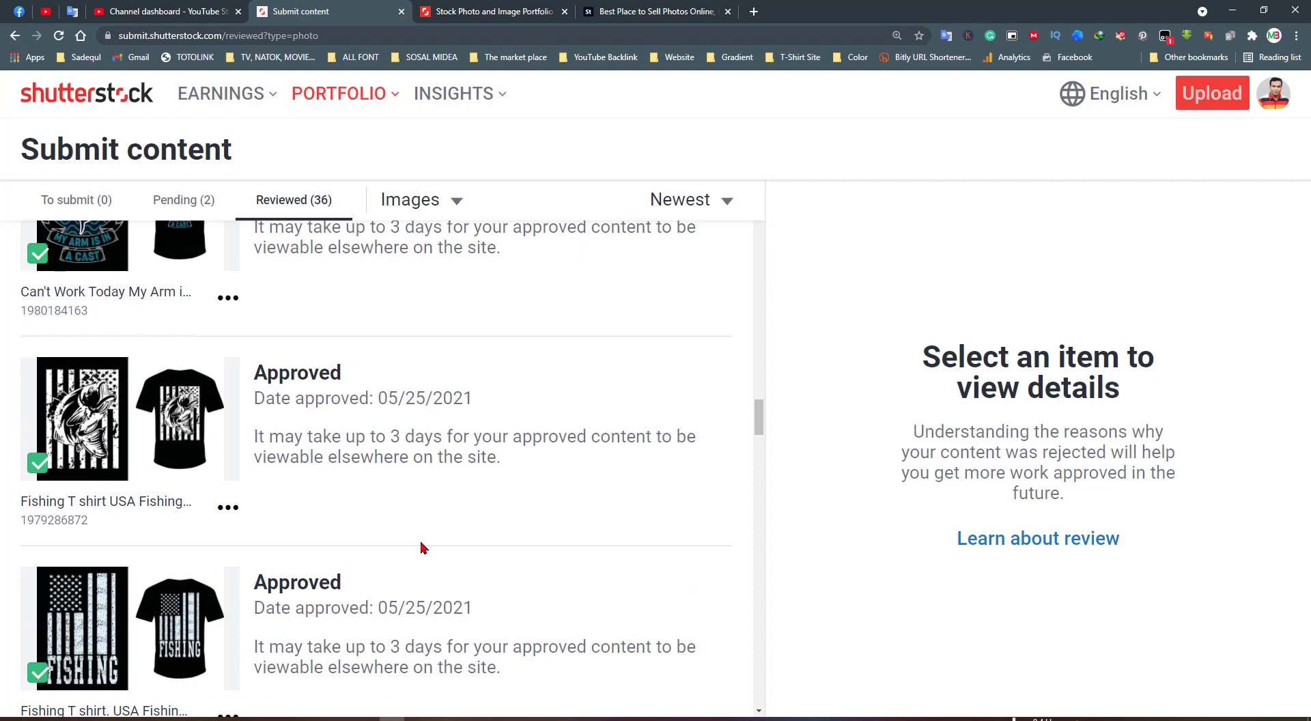
pyautogui.scroll(-3, 421, 547)
pyautogui.scroll(-3, 421, 545)
pyautogui.scroll(-3, 422, 544)
pyautogui.scroll(-3, 421, 543)
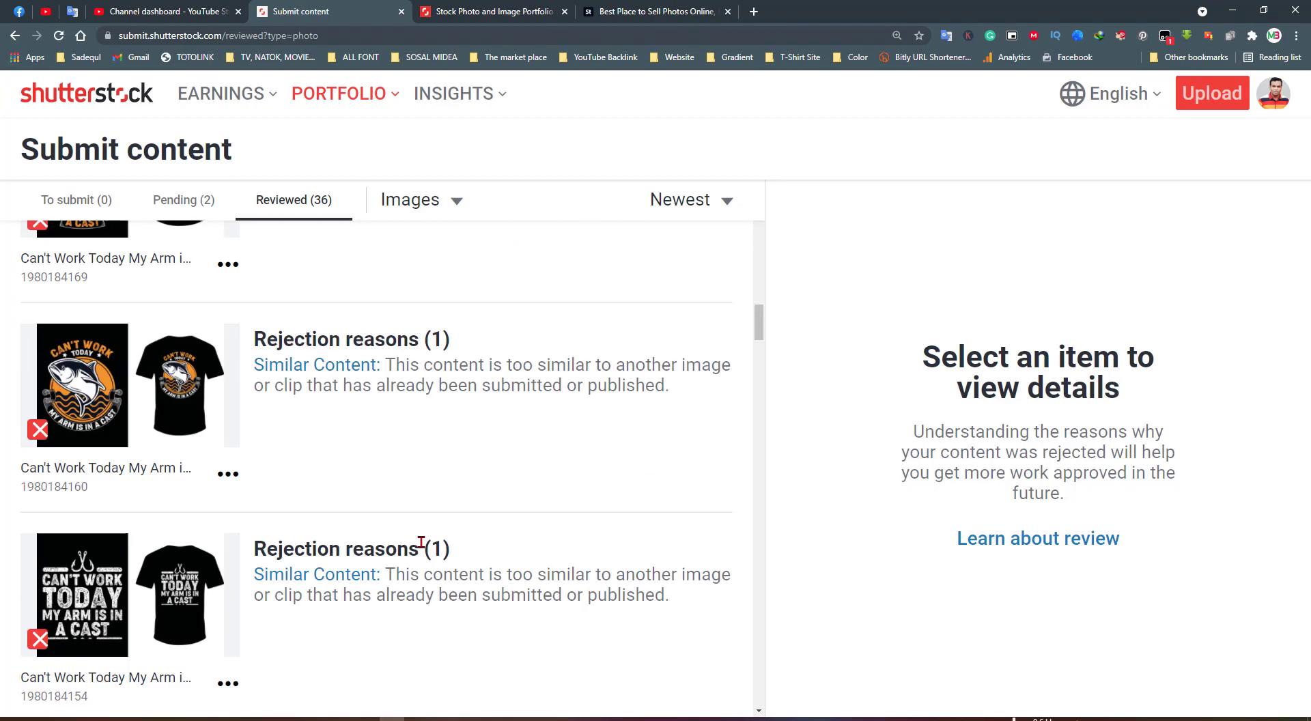
pyautogui.scroll(3, 421, 542)
pyautogui.scroll(3, 422, 542)
pyautogui.scroll(3, 421, 542)
pyautogui.scroll(3, 421, 541)
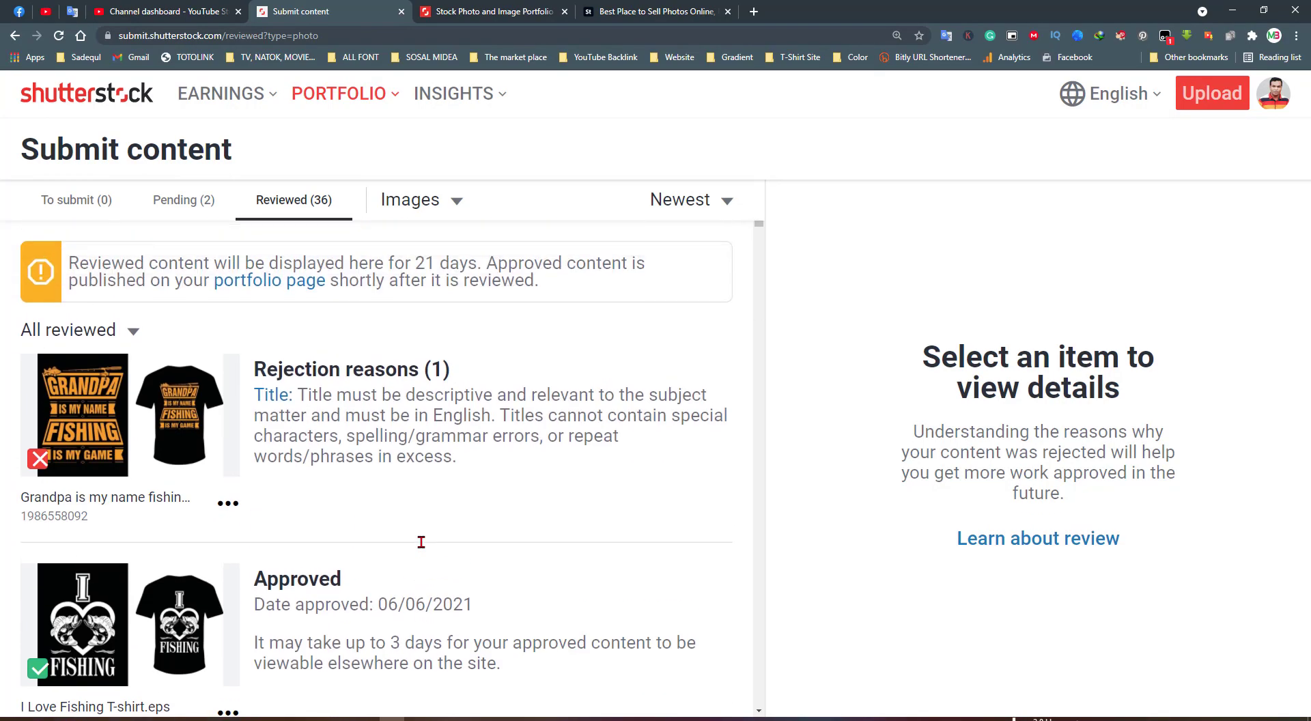
# - Revisit the Pending list, then the Reviewed list in Shutterstock Contributor
pyautogui.click(185, 198)
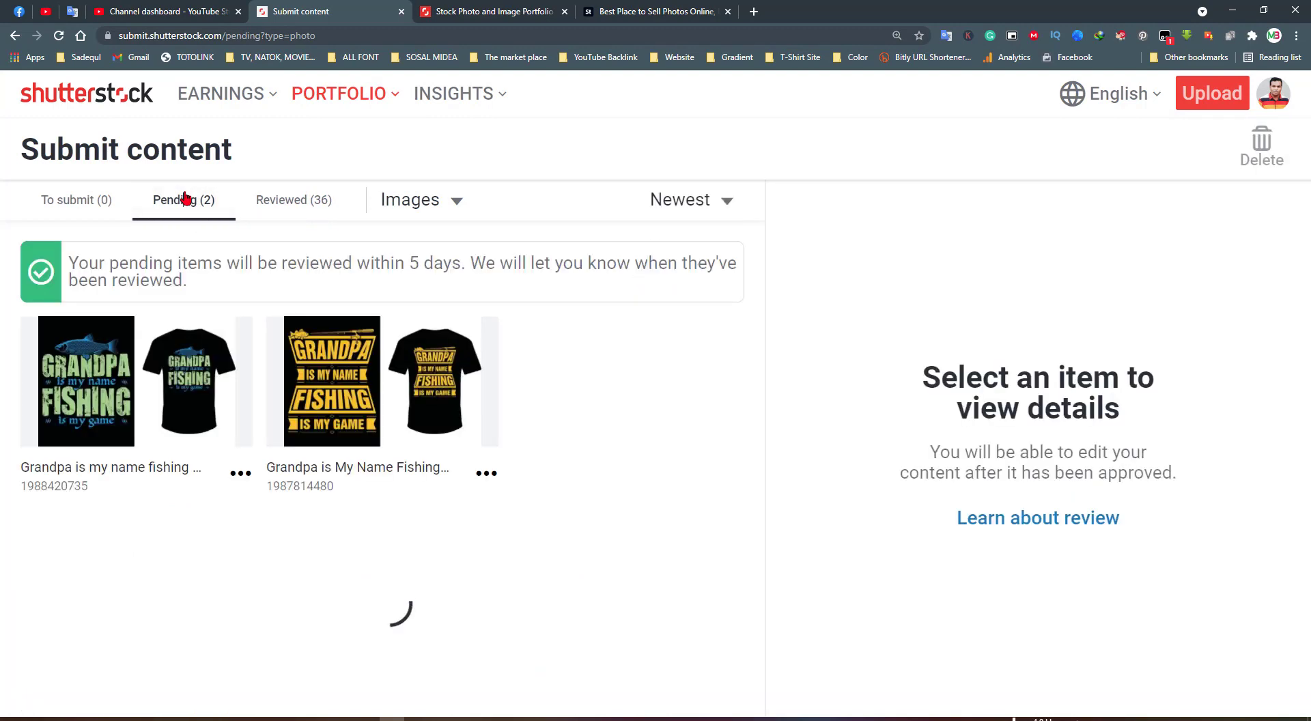
pyautogui.click(305, 203)
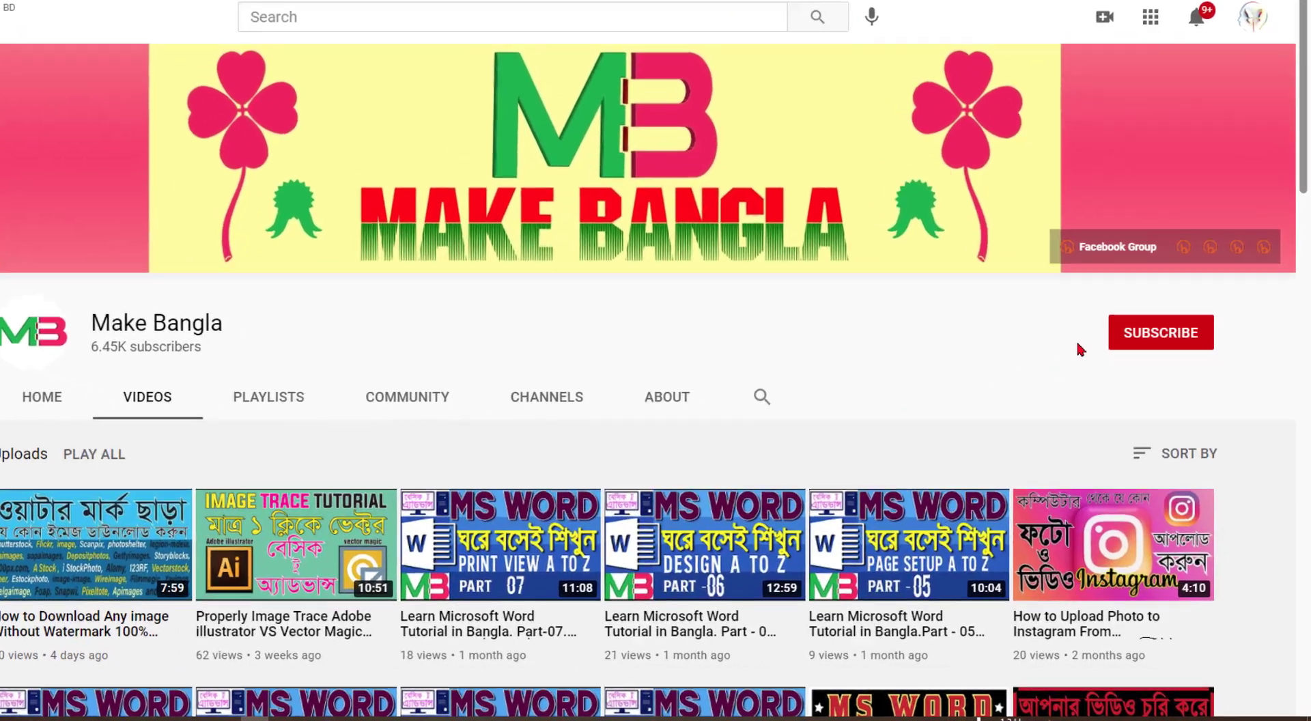
# - Subscribe to the Make Bangla channel and set its notifications to All
pyautogui.click(1162, 379)
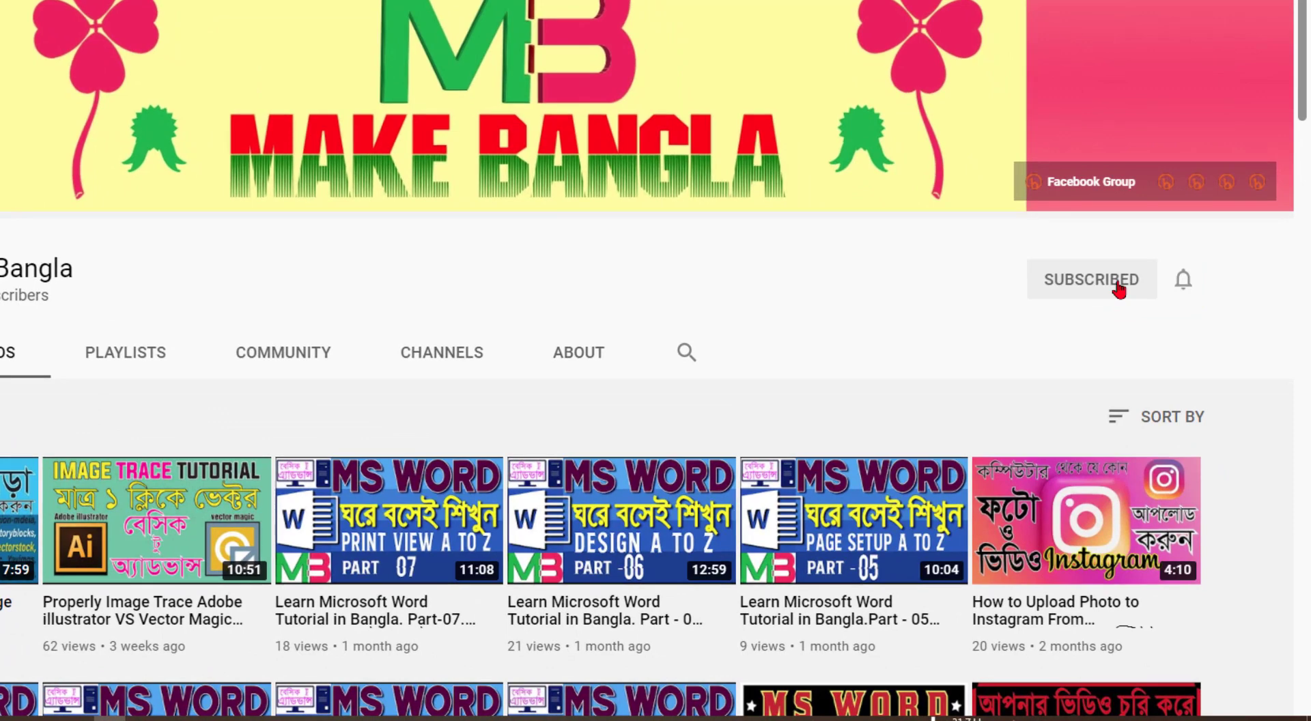
pyautogui.click(1182, 280)
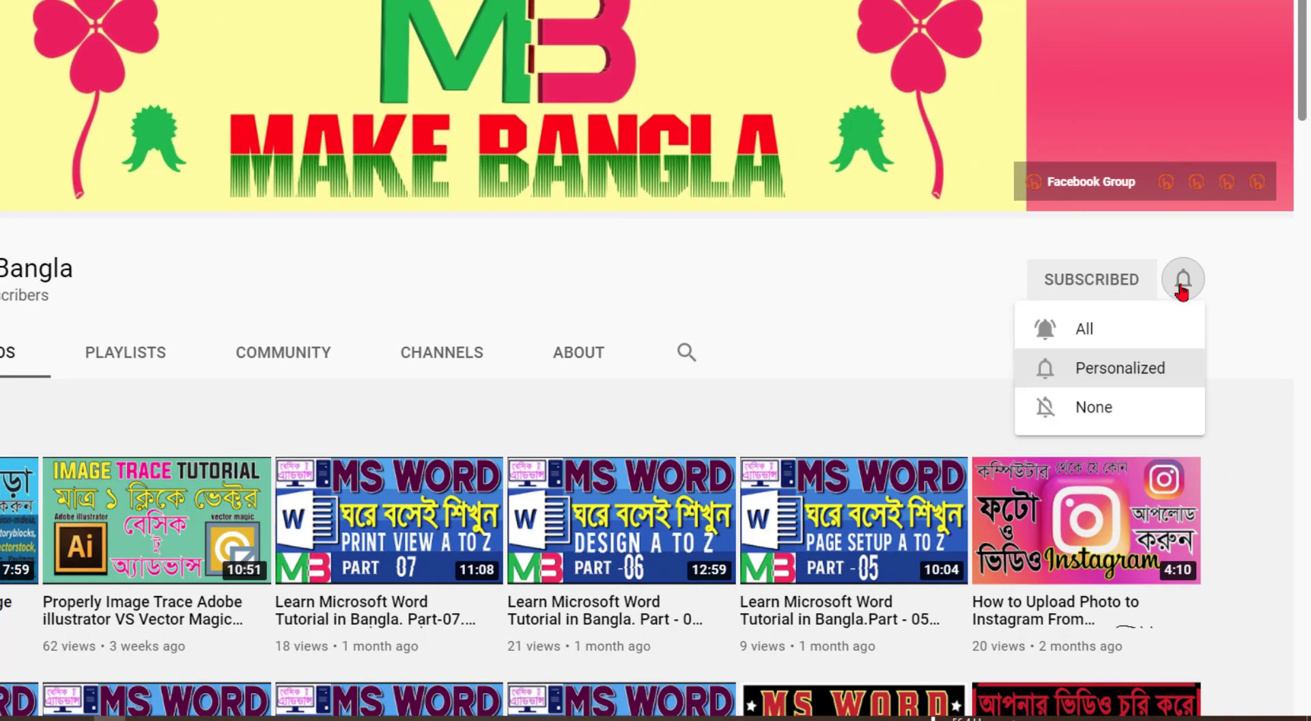
pyautogui.click(1090, 332)
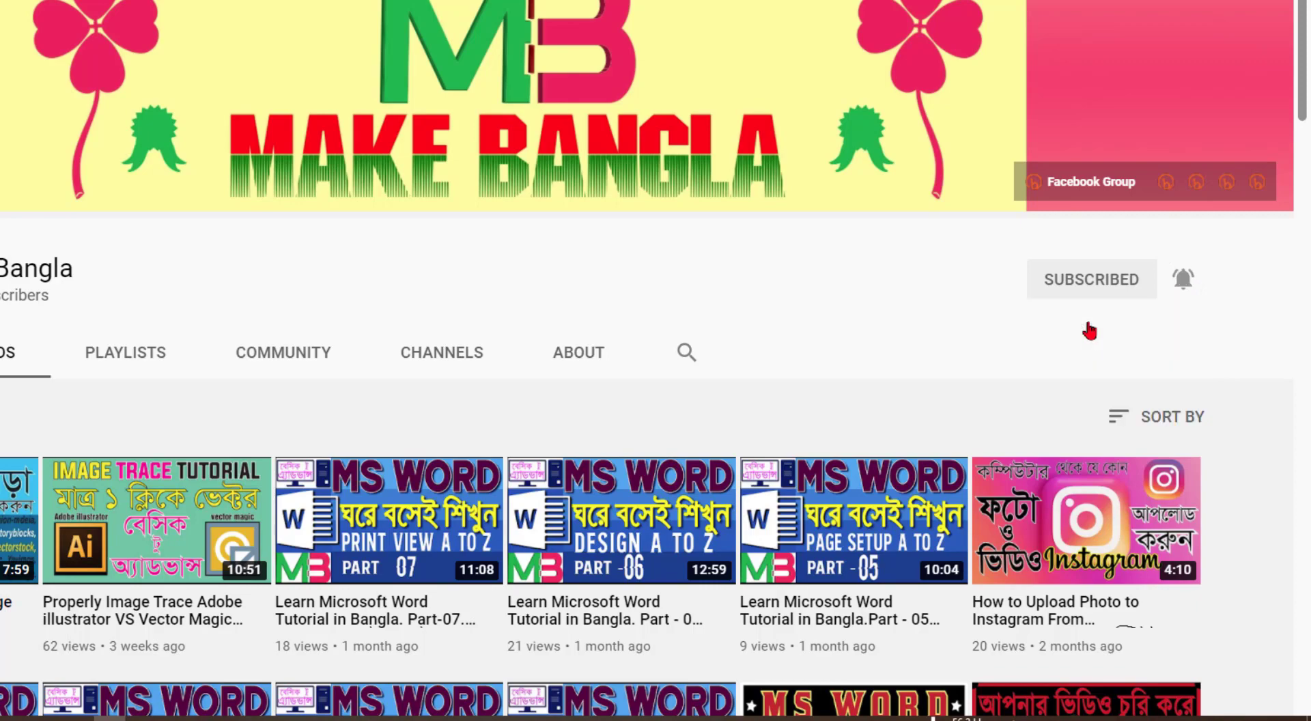